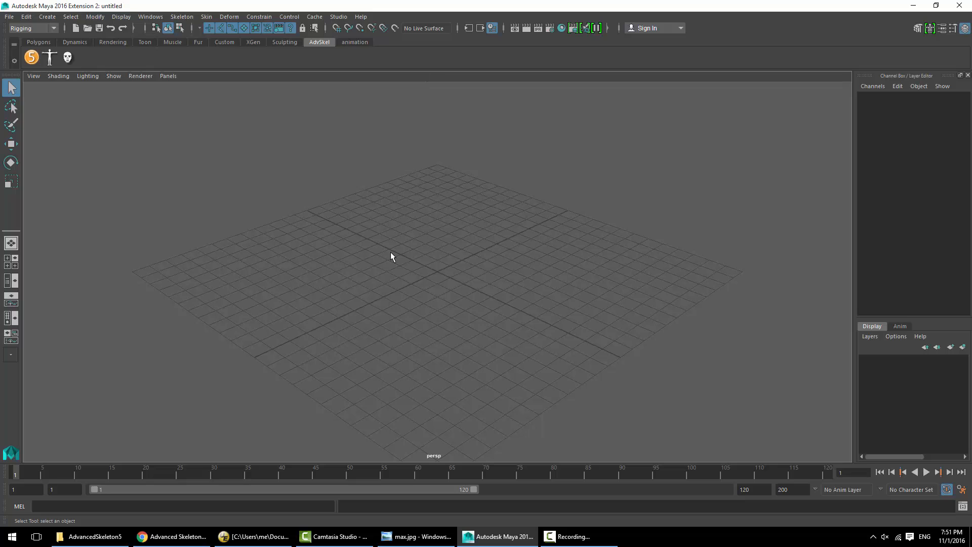
Open the max.ma character model scene and display the model in wireframe
click(9, 16)
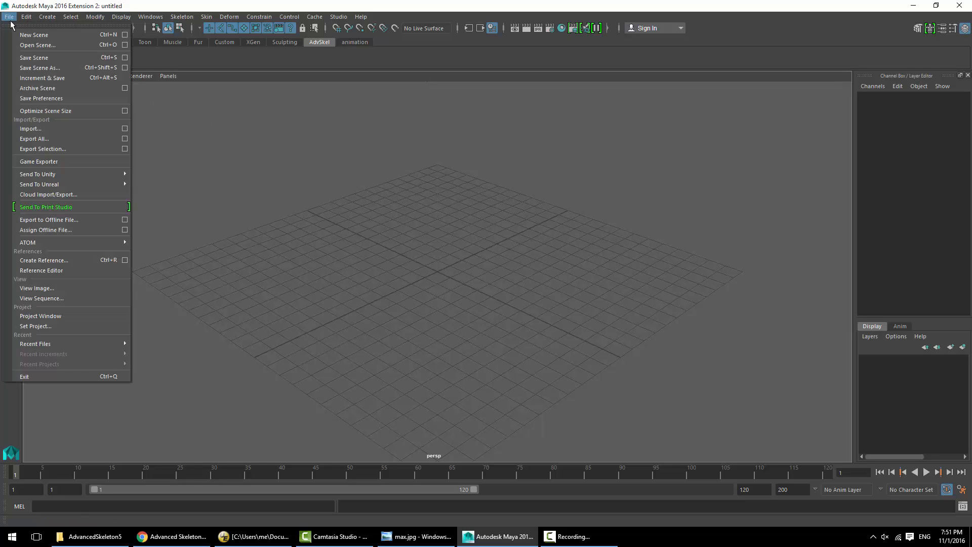
click(31, 32)
double_click(197, 159)
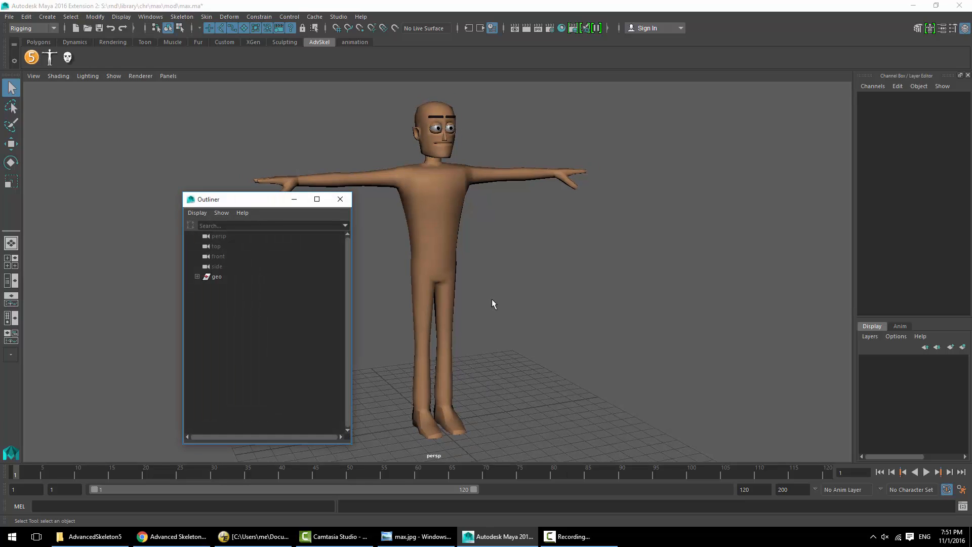
click(524, 226)
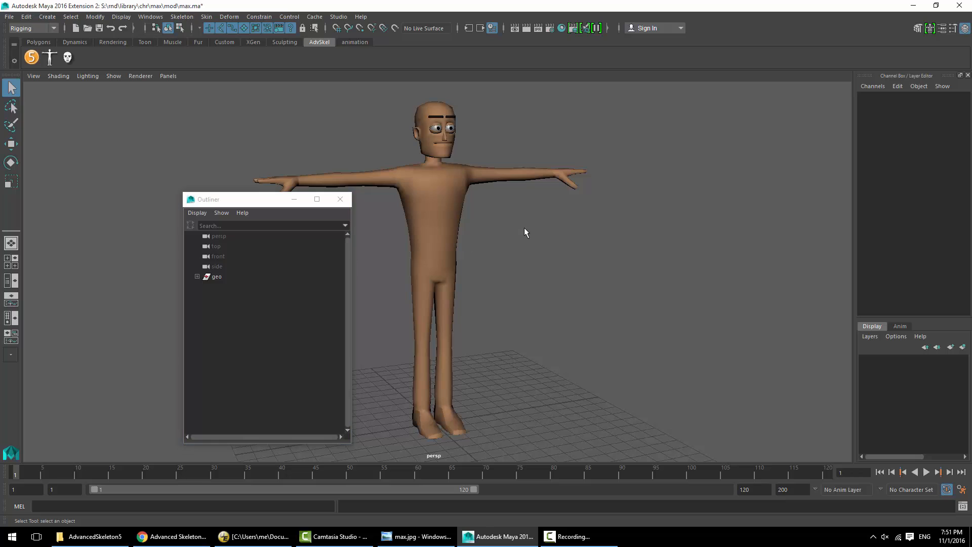
key(4)
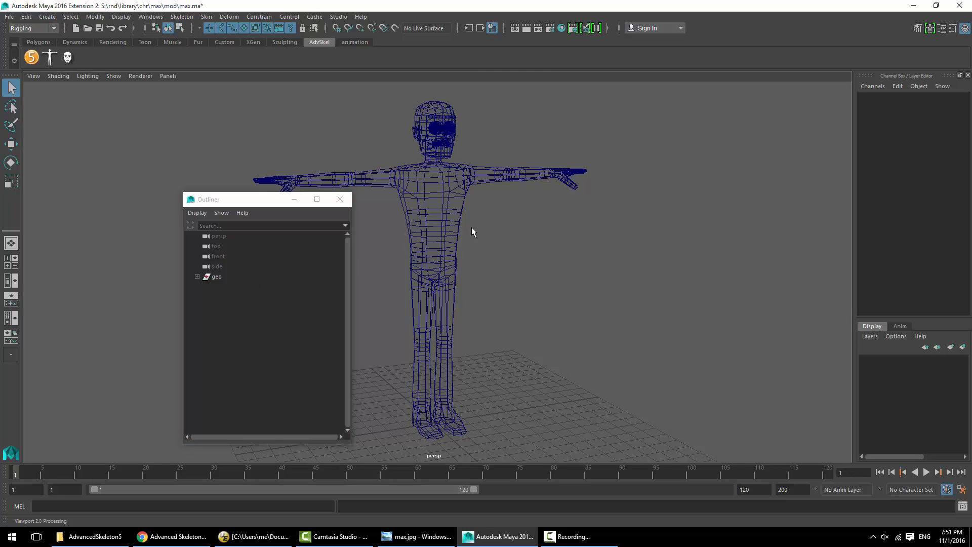
Duplicate the geo group and mirror the copy by setting its Scale X to -1
click(230, 275)
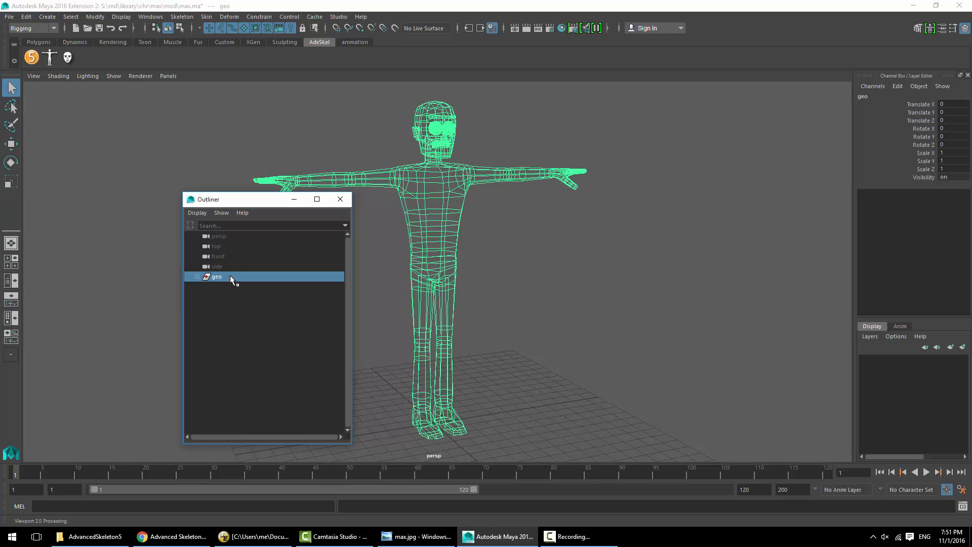
key(ctrl+d)
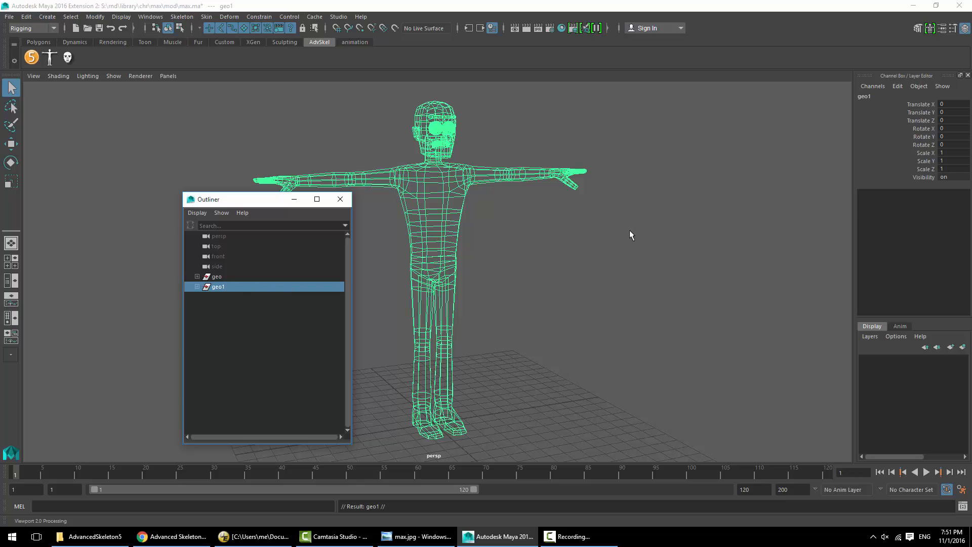
click(945, 153)
key(Return)
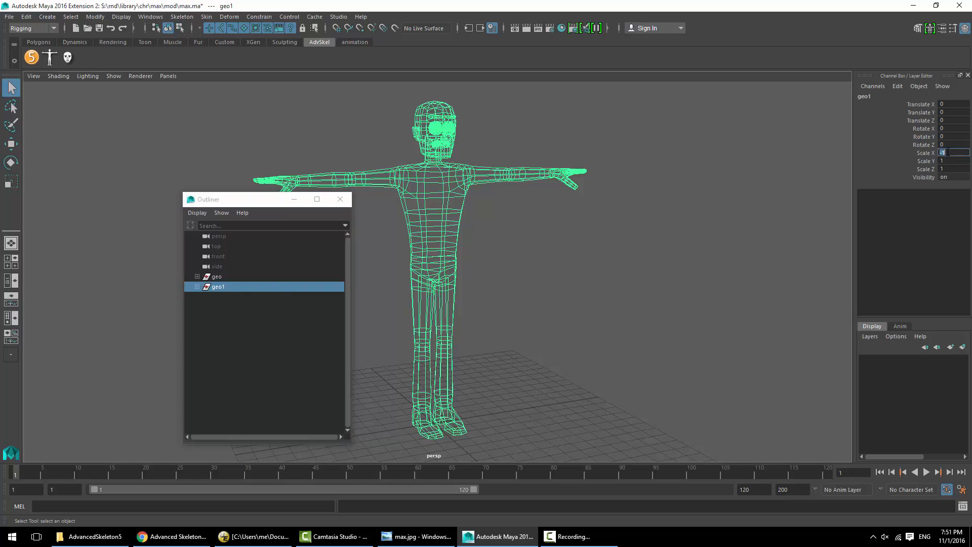
Offset the mirrored copy about 0.028 along X and compare it with the original from several angles to check the model's symmetry
alt+drag(750, 226, 595, 223)
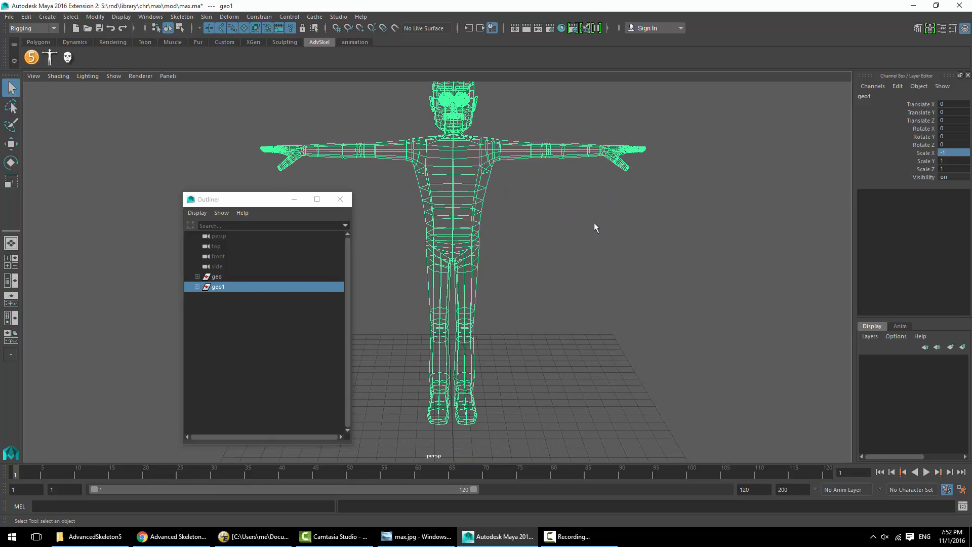
key(w)
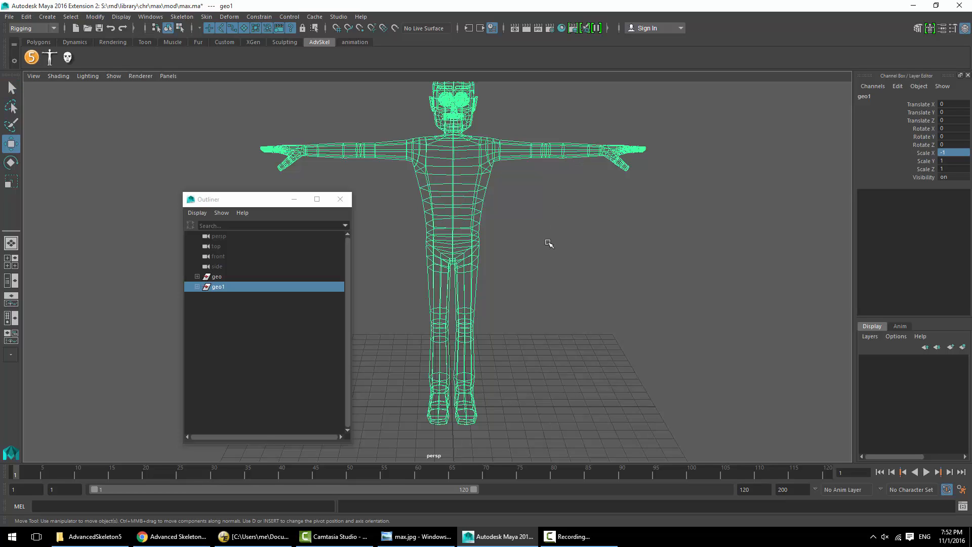
alt+drag(579, 246, 577, 266)
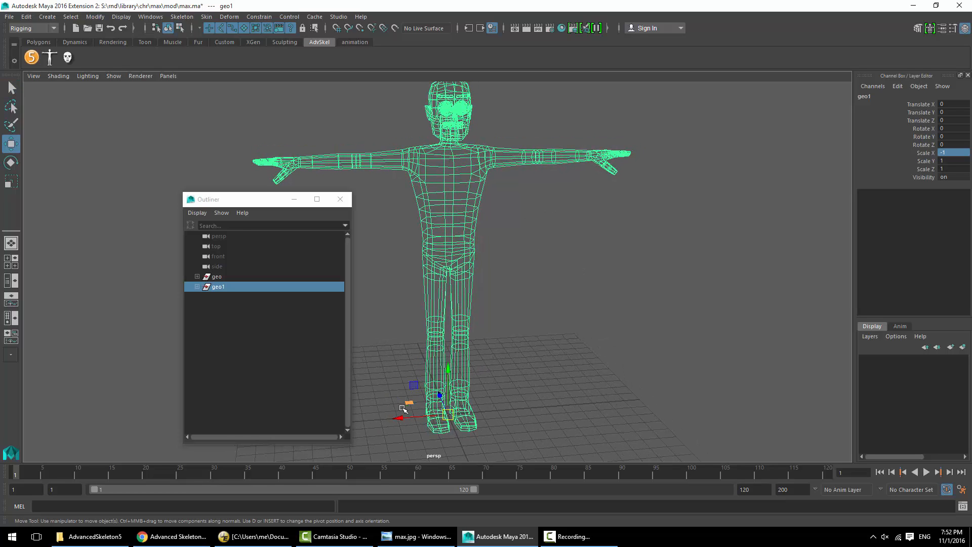
drag(402, 414, 404, 414)
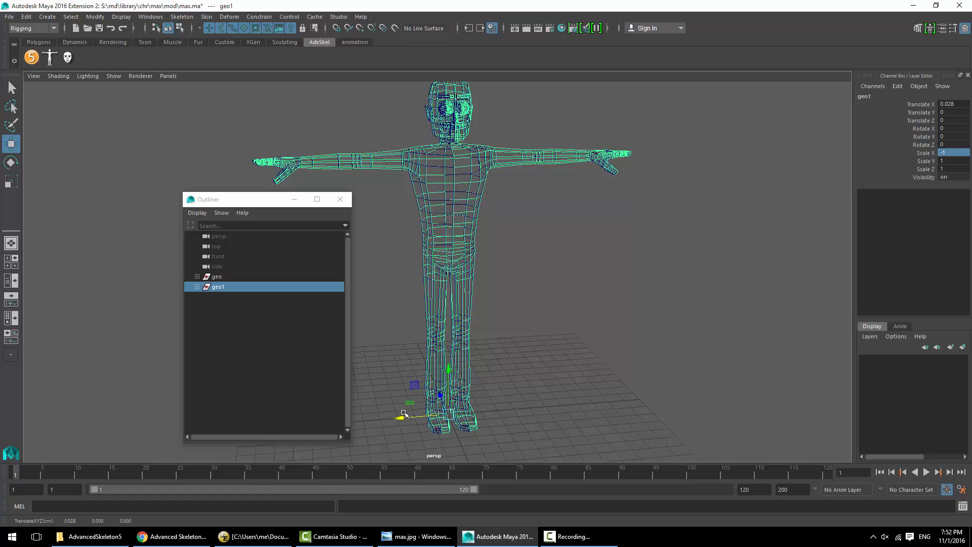
alt+middle_drag(569, 139, 537, 170)
alt+right_drag(601, 212, 698, 217)
alt+middle_drag(699, 218, 425, 255)
alt+middle_drag(630, 251, 552, 262)
alt+drag(551, 263, 538, 301)
alt+middle_drag(560, 228, 669, 331)
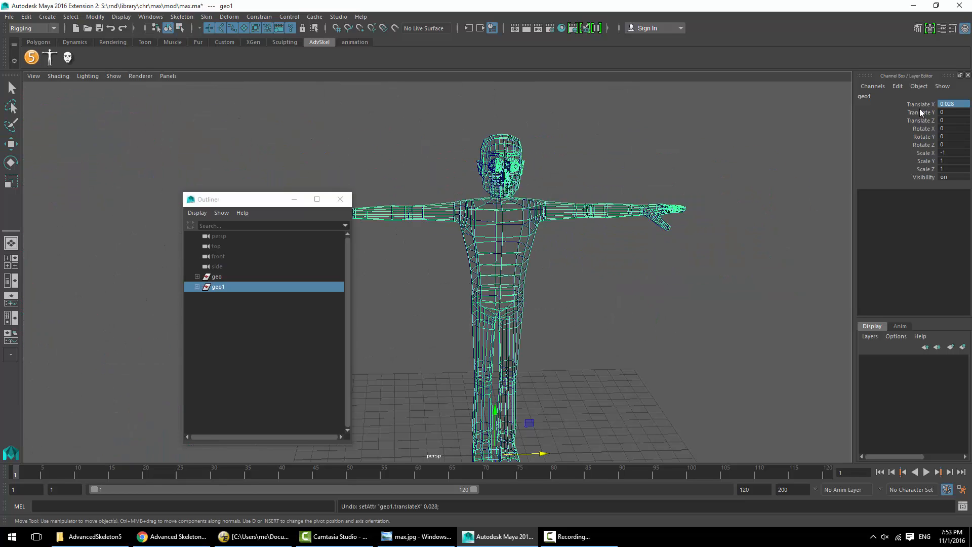
Set the mirrored copy's Translate X to 0 and compare it with the original up close at the head
click(921, 113)
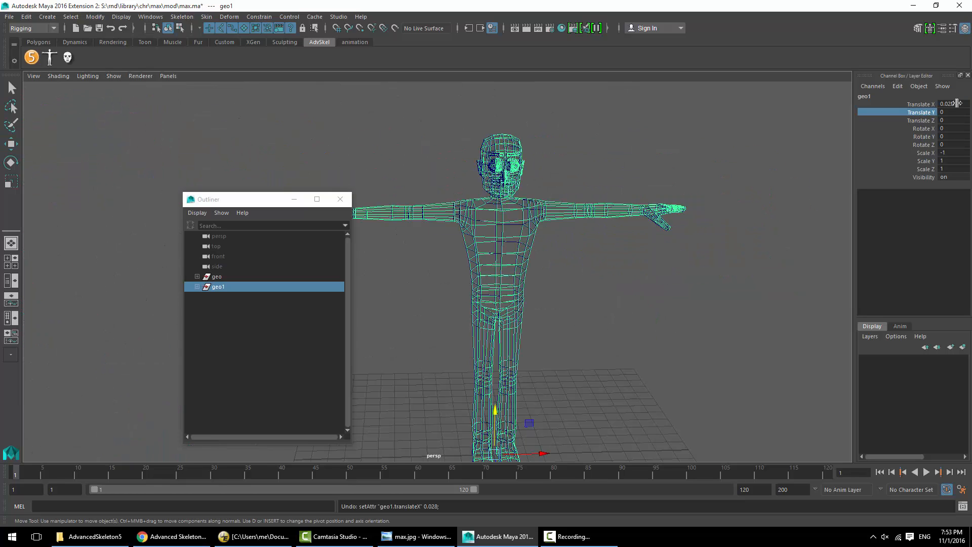
click(957, 103)
text(0)
key(Return)
ctrl+alt+drag(451, 126, 610, 220)
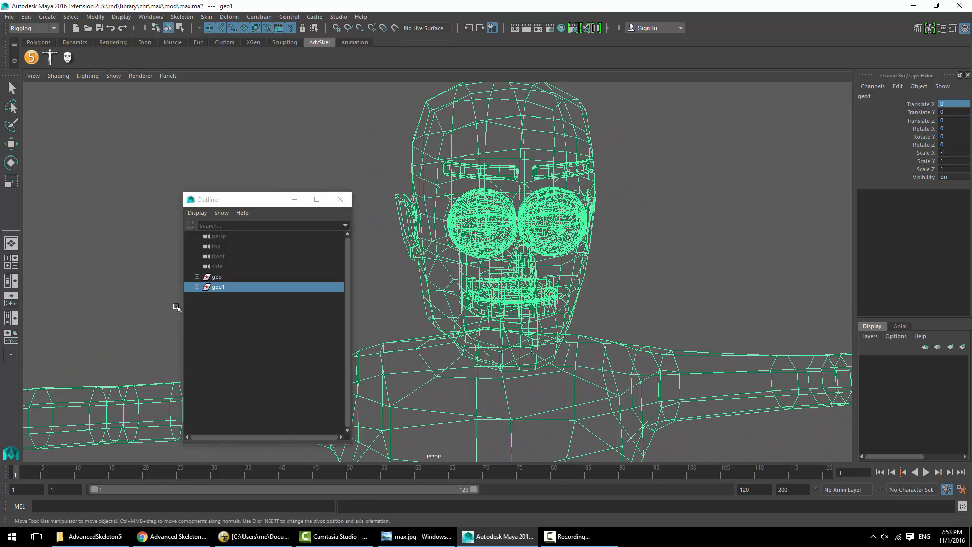
Delete the mirrored copy geo1, keeping only the original geo group
click(232, 287)
key(Delete)
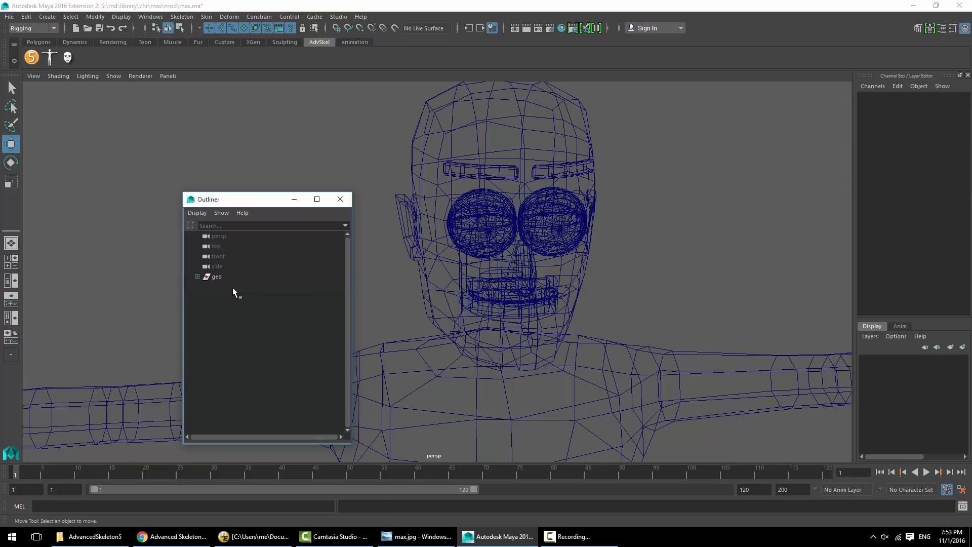
scroll(446, 261, down, 6)
alt+drag(488, 203, 469, 155)
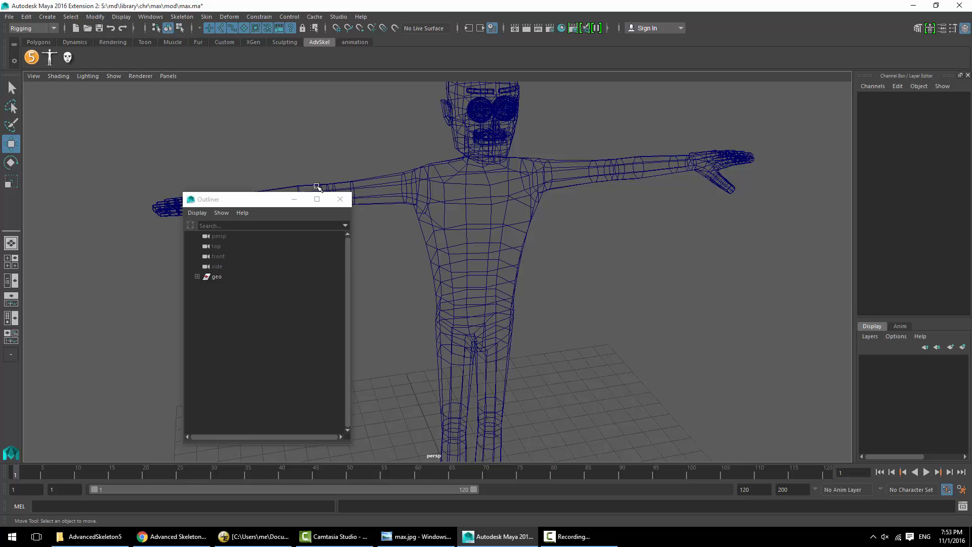
Close the Outliner, then open AdvancedSkeleton5, dock it in the main window and expand its Pre section
click(341, 199)
click(37, 57)
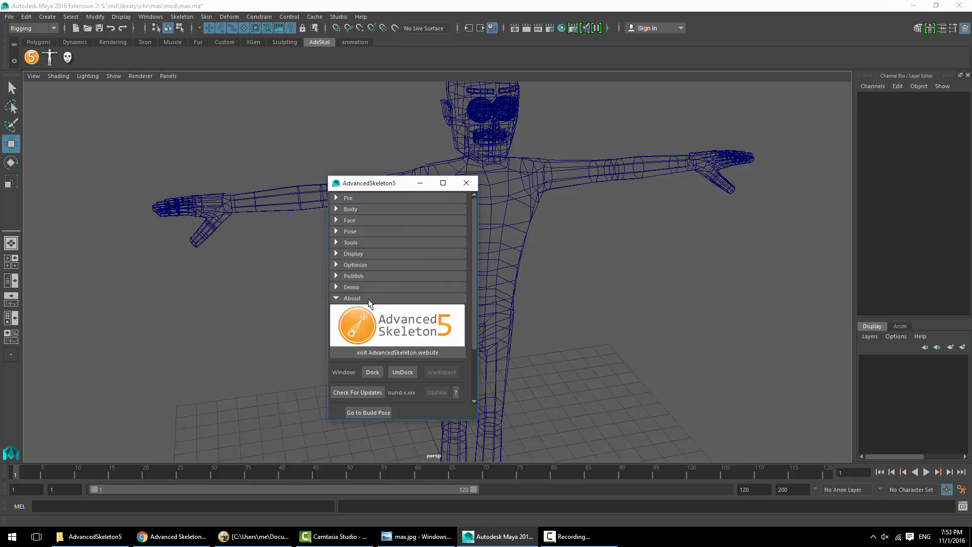
click(378, 371)
click(45, 187)
click(40, 86)
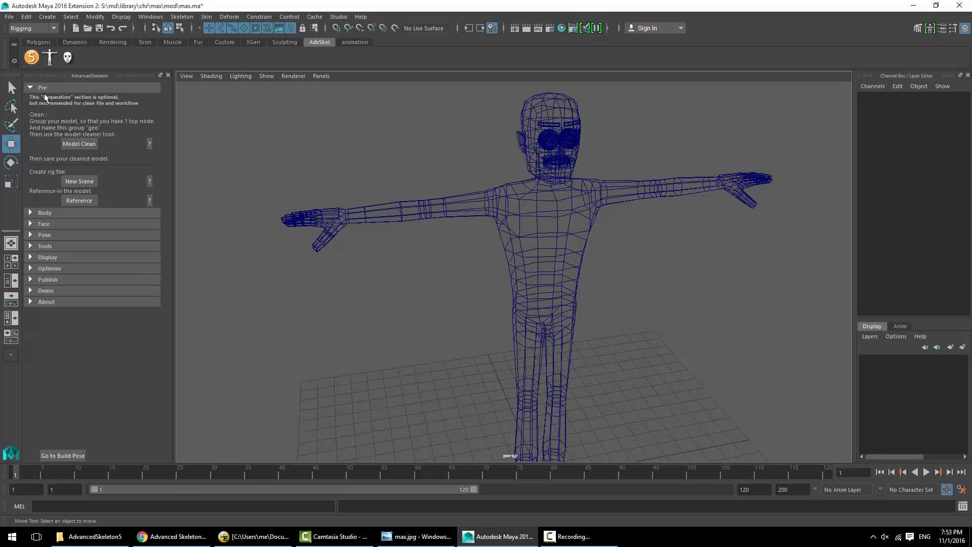
Clean up the character model under the top-level geo group with Model Clean, and save the cleaned scene
click(80, 143)
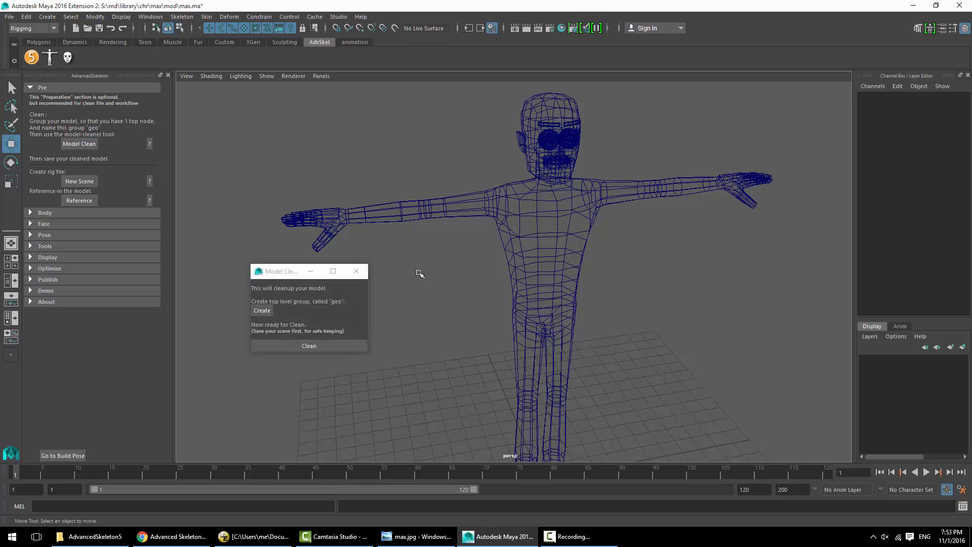
click(487, 208)
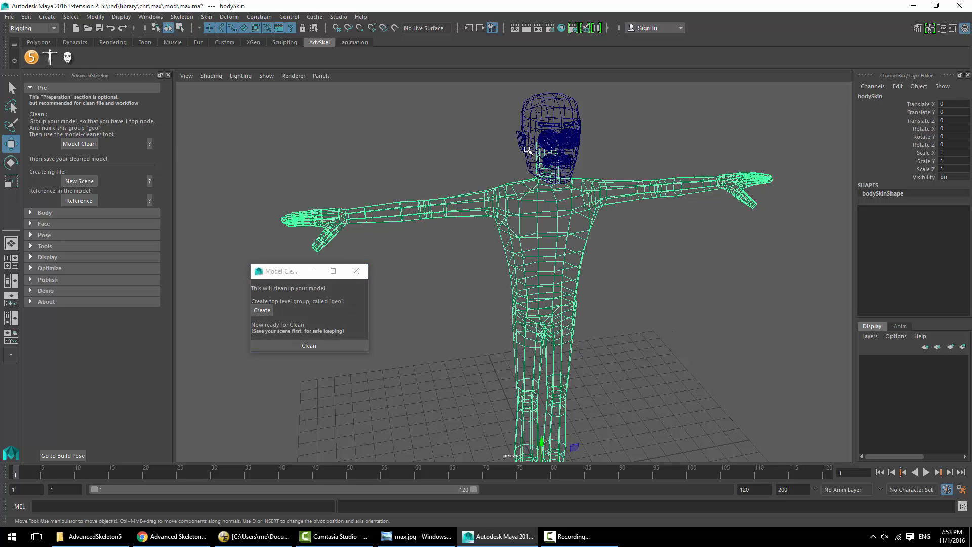
click(533, 143)
click(507, 110)
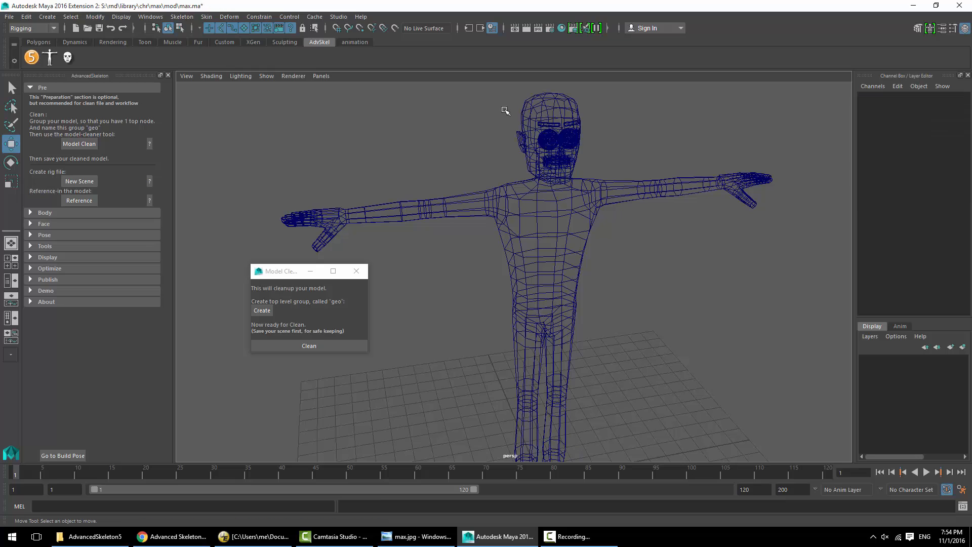
click(440, 202)
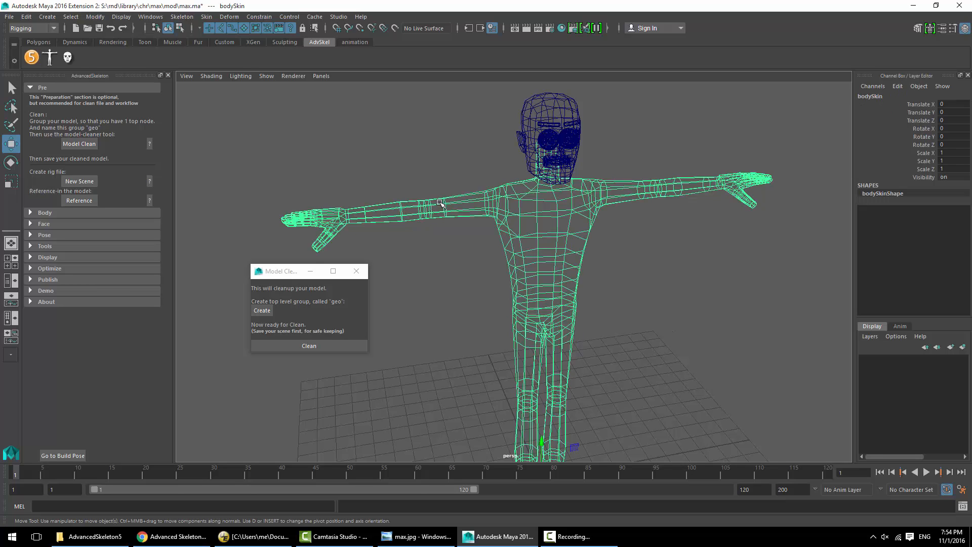
click(434, 170)
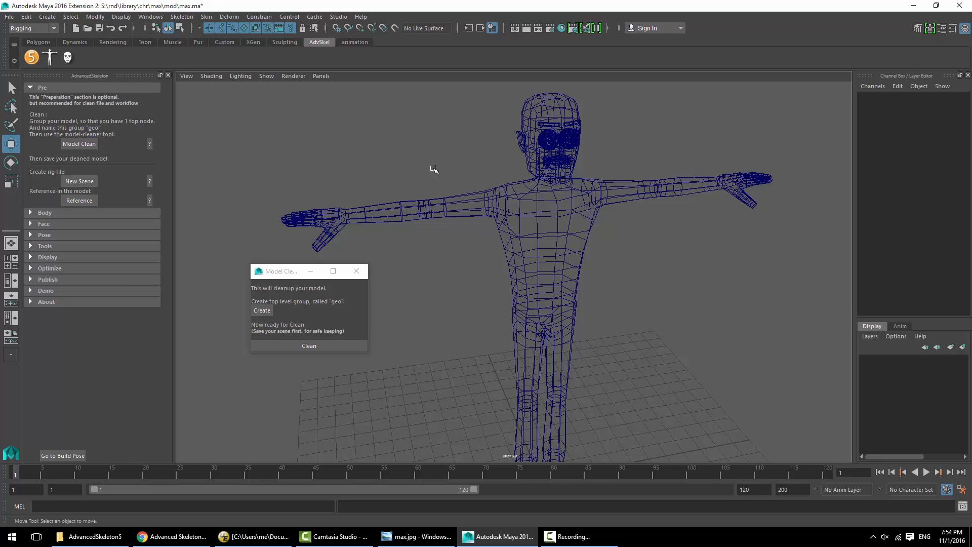
click(266, 311)
click(307, 345)
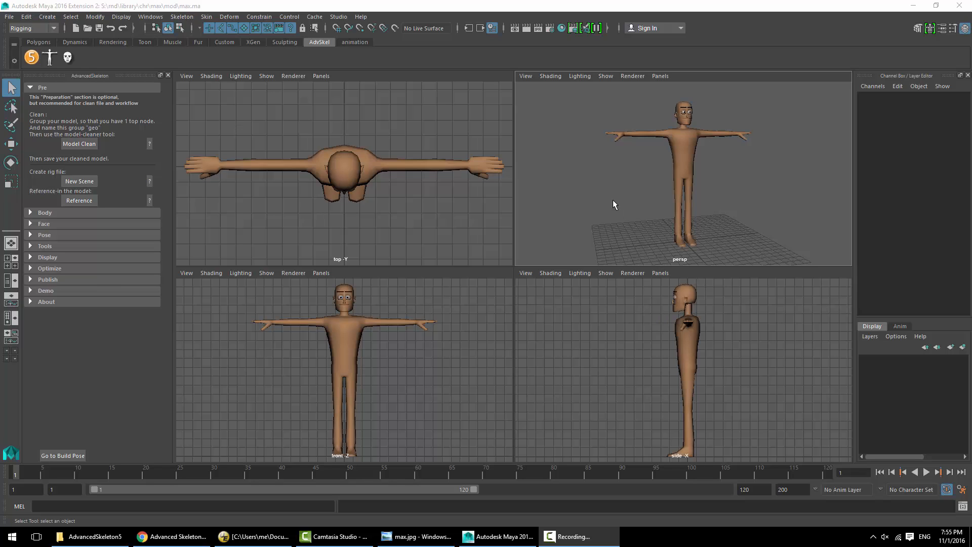
click(9, 16)
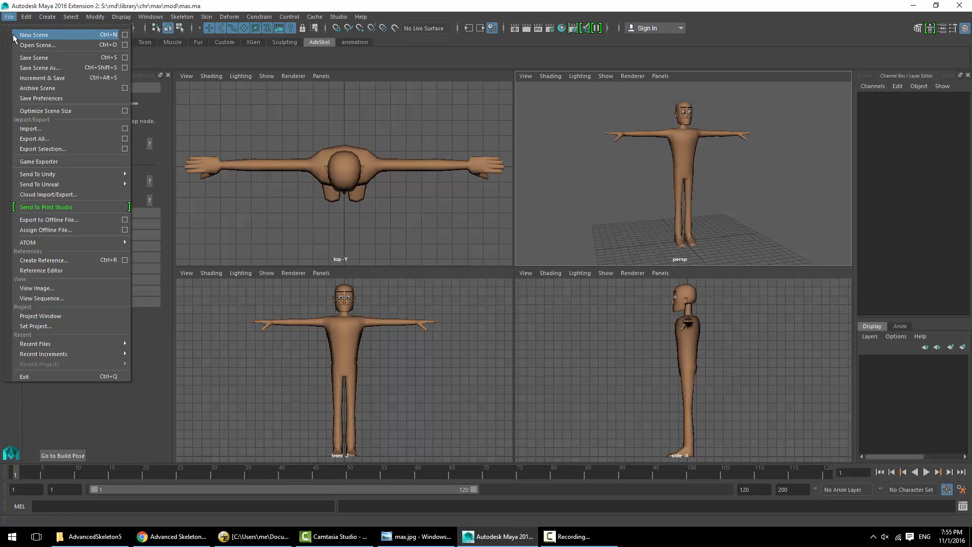
click(34, 57)
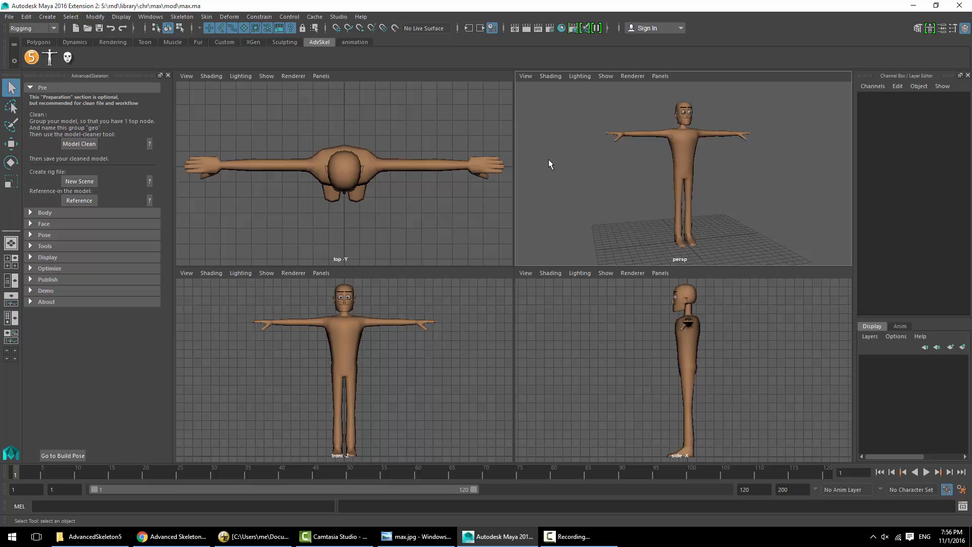
Create a new scene for the rig and reference the cleaned max.mb model into it
click(80, 182)
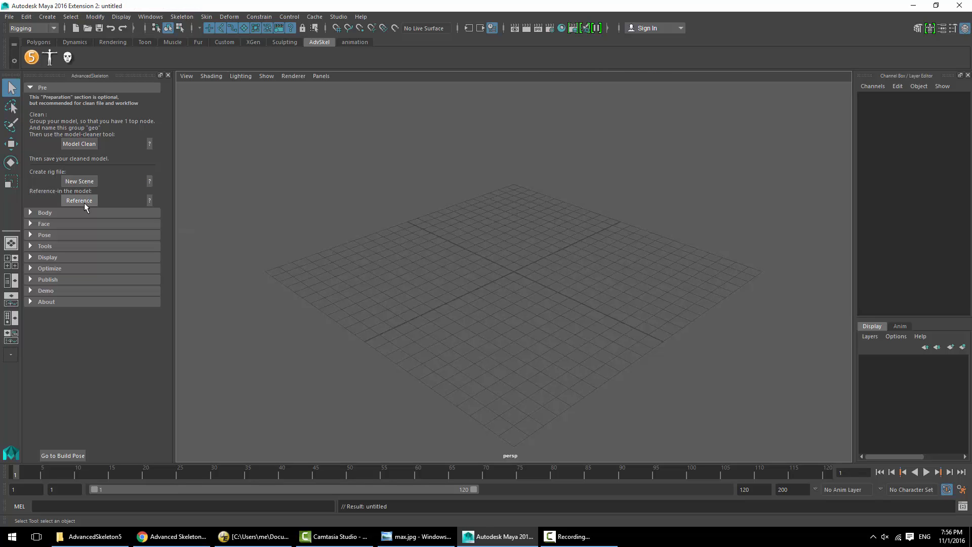
click(79, 201)
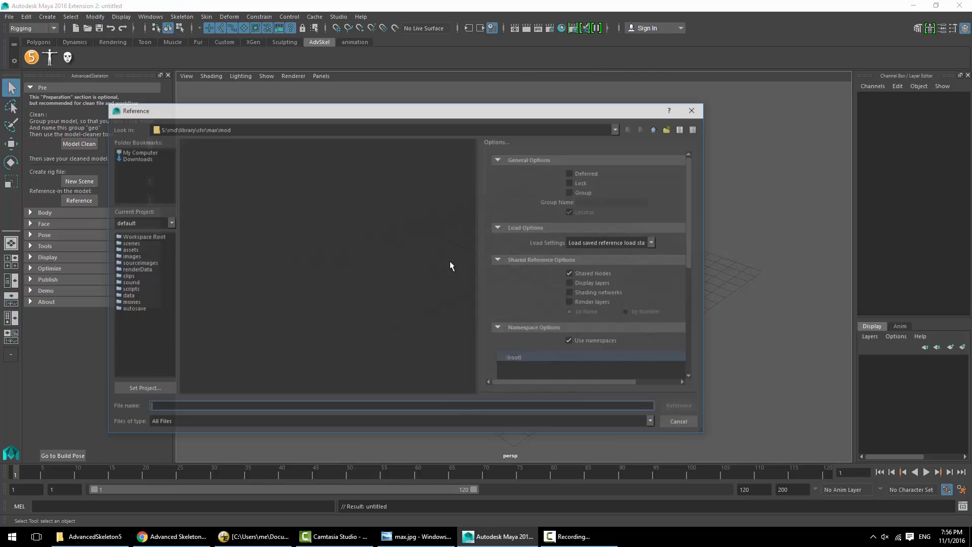
click(195, 167)
double_click(195, 167)
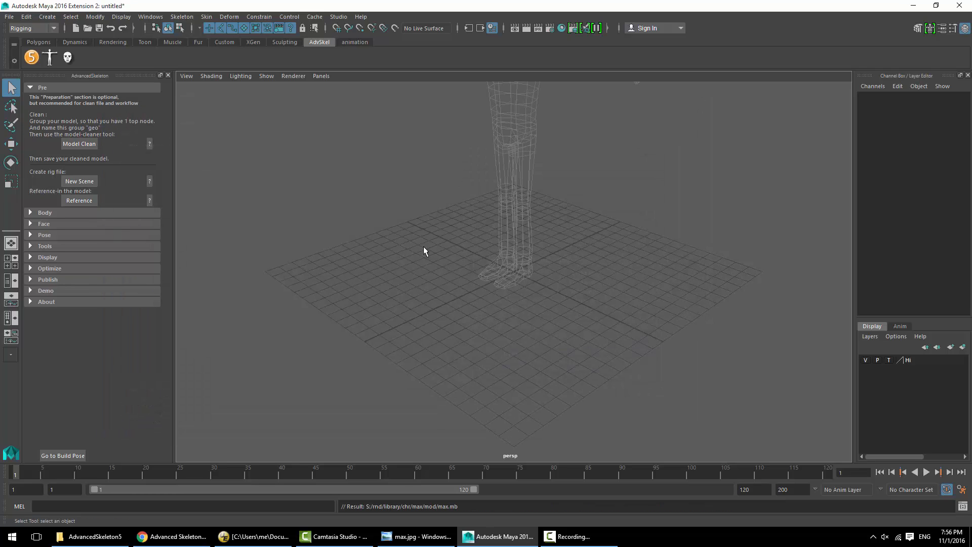
alt+drag(619, 226, 621, 219)
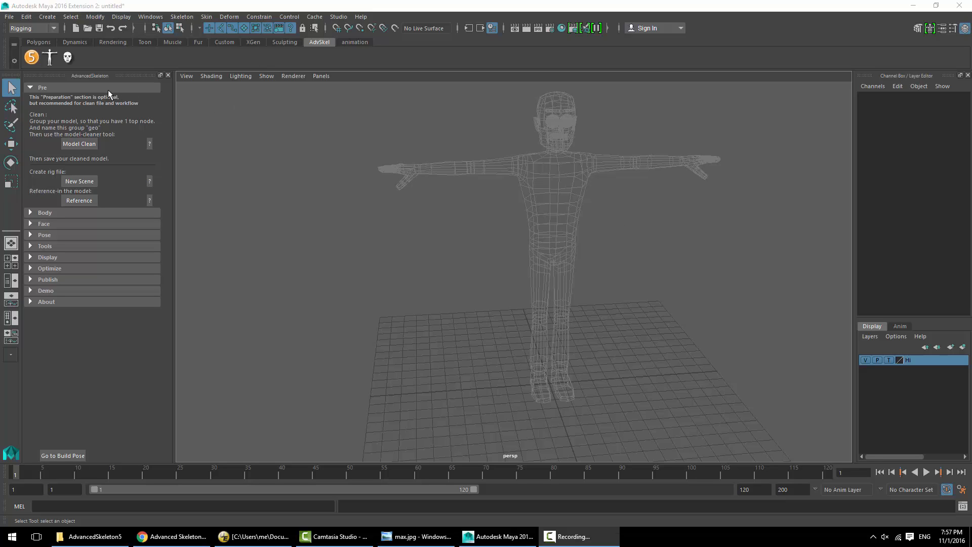
Import the biped.ma fit skeleton from the Fit options of the Body section
click(107, 89)
click(79, 99)
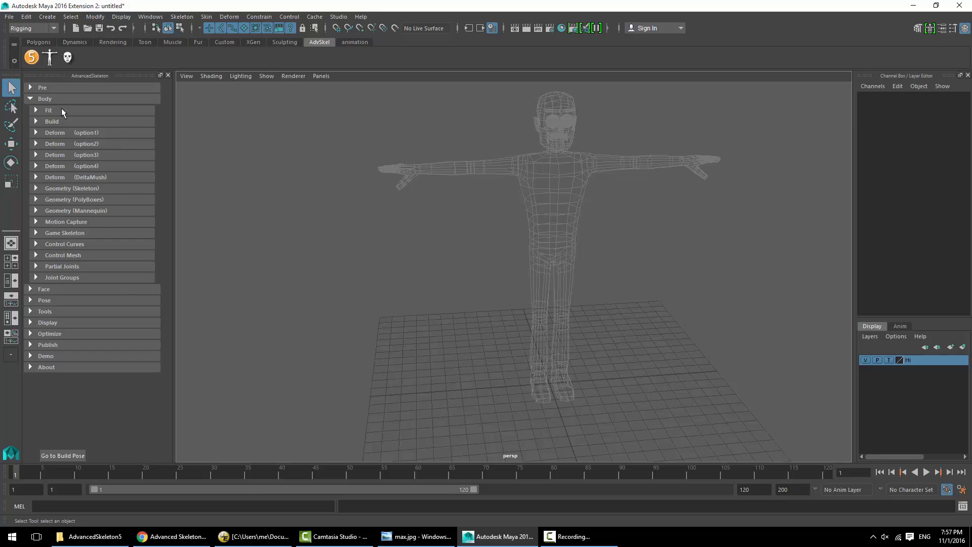
click(61, 108)
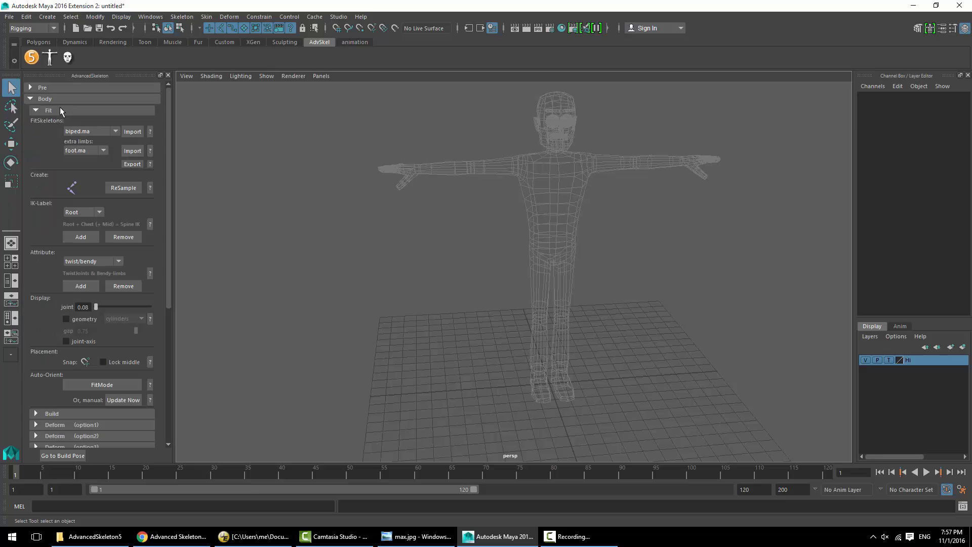
click(133, 132)
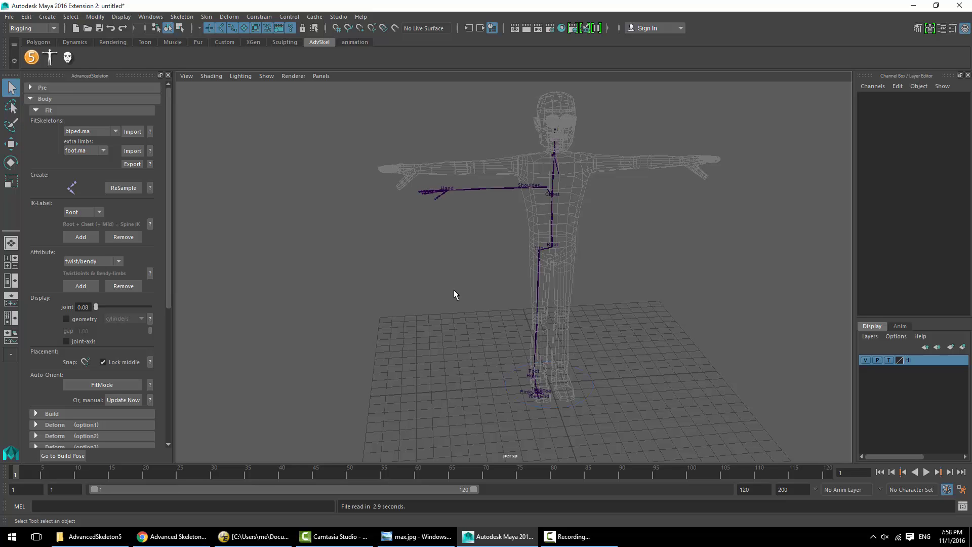
Move the fit skeleton's root and spine joints to line up with the character's torso in the side view
click(588, 384)
key(w)
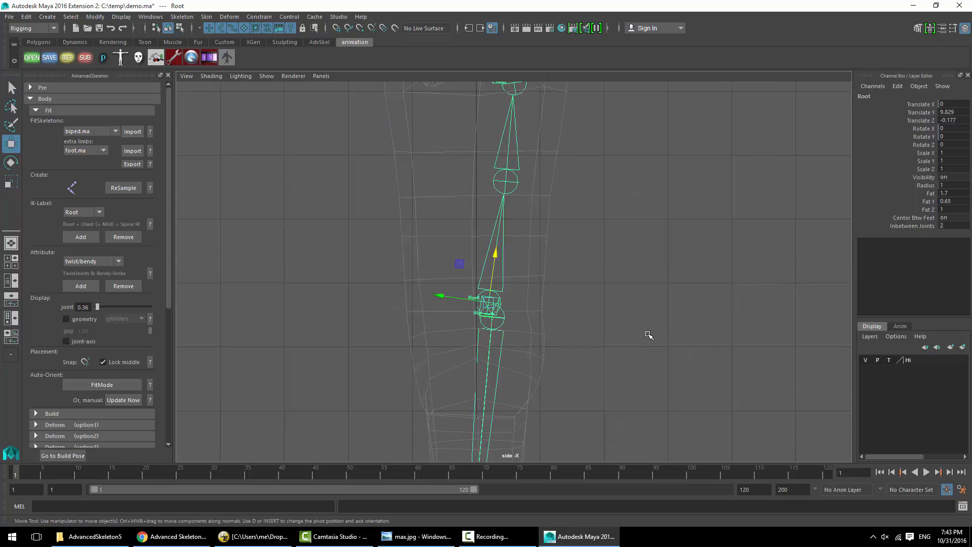
key(a)
click(506, 261)
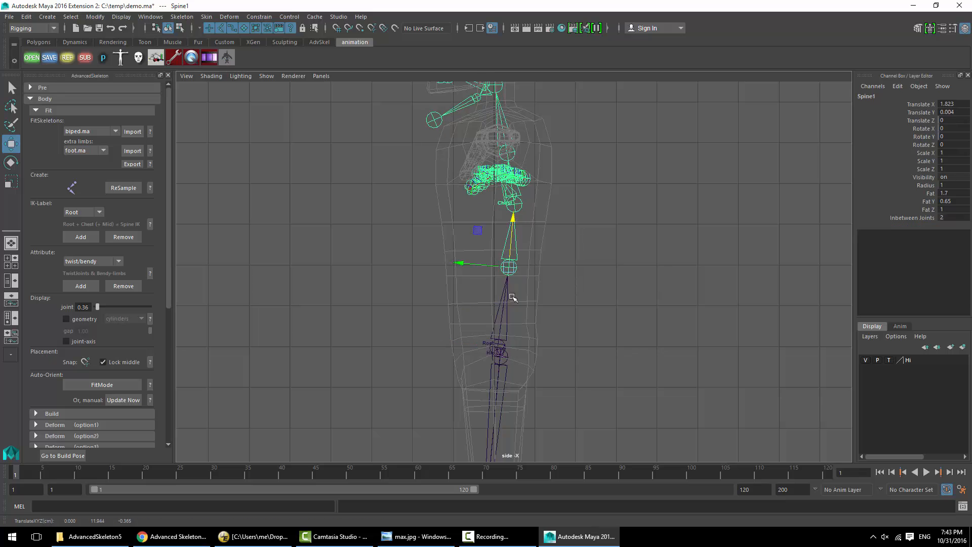
key(space)
alt+right_drag(283, 379, 354, 385)
drag(680, 368, 680, 360)
Align the scapula, shoulder and elbow joints along the character's right arm in the front view
click(495, 370)
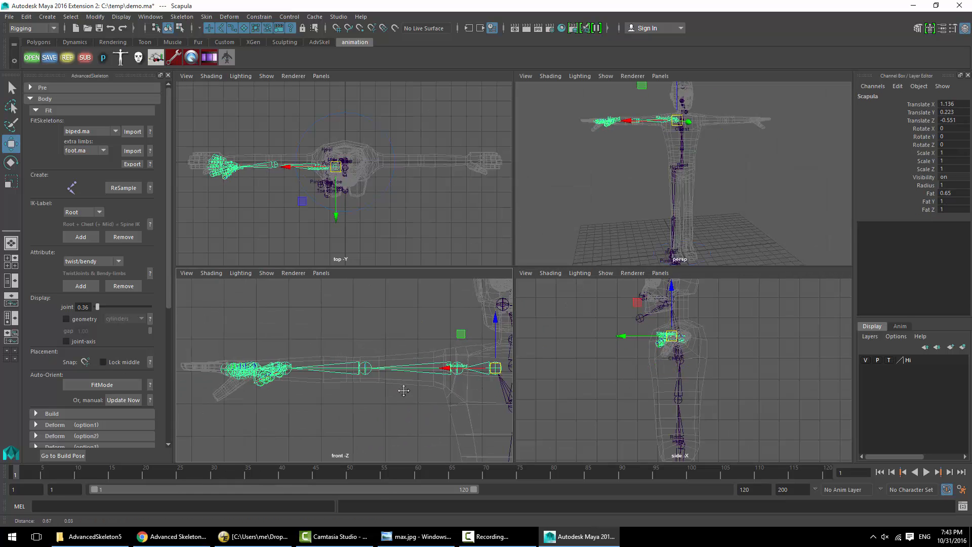
click(441, 369)
drag(441, 370, 430, 371)
alt+middle_drag(324, 372, 435, 368)
click(439, 367)
drag(425, 368, 415, 367)
alt+right_drag(354, 375, 385, 375)
click(369, 366)
Center the elbow and upper arm joints inside the right arm mesh in the top view
alt+right_drag(284, 190, 355, 191)
alt+middle_drag(430, 192, 311, 195)
click(378, 196)
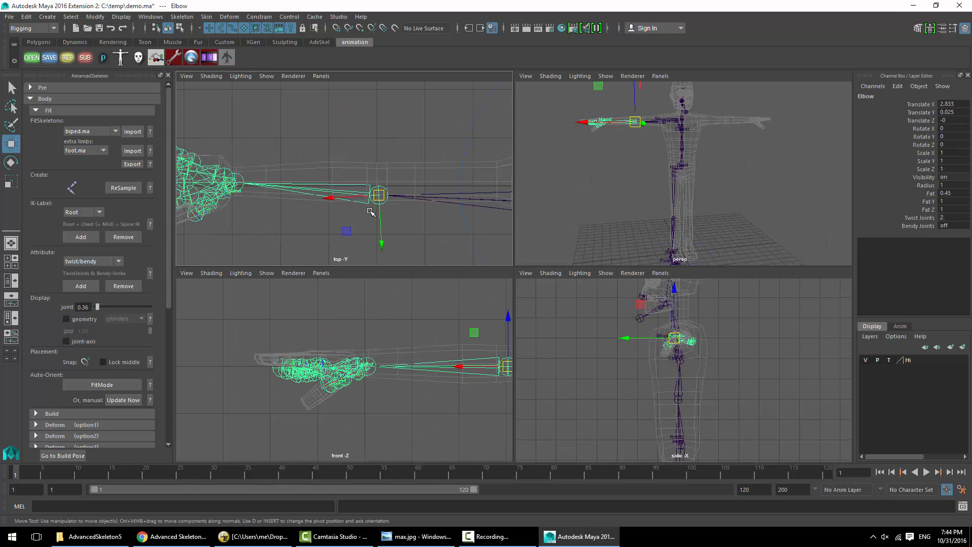
drag(378, 195, 375, 175)
alt+middle_drag(415, 197, 357, 196)
click(463, 203)
key(Up)
drag(463, 204, 499, 195)
click(317, 176)
drag(317, 176, 314, 180)
Place the wrist joint inside the right wrist in the top view, and set the joint display size to 0.08
alt+middle_drag(283, 198, 385, 197)
click(346, 203)
drag(346, 204, 352, 196)
alt+middle_drag(355, 201, 451, 174)
drag(97, 307, 95, 307)
key(space)
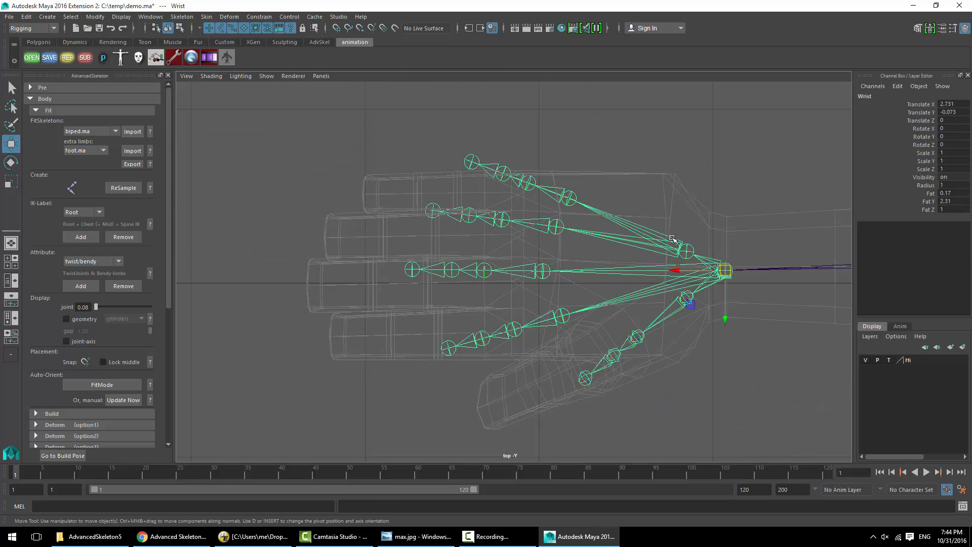
Move the cup joint and the base joints of all fingers and the thumb to their knuckles in the top view
drag(686, 250, 676, 236)
drag(544, 209, 520, 235)
drag(555, 181, 518, 192)
drag(542, 272, 520, 282)
drag(562, 316, 517, 329)
drag(687, 298, 690, 316)
Position the remaining pinky, ring and middle finger joints along their fingers out to the fingertips
drag(477, 176, 419, 194)
drag(387, 182, 361, 194)
drag(464, 229, 434, 237)
click(350, 236)
drag(402, 232, 323, 239)
drag(461, 282, 374, 285)
drag(336, 283, 310, 284)
Position the remaining index finger and thumb joints along the mesh out to their tips
click(517, 329)
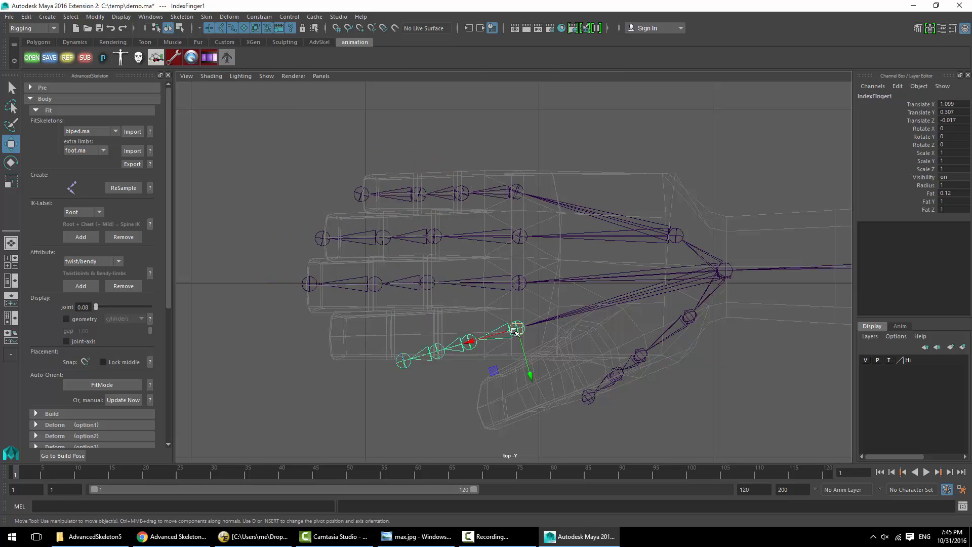
drag(469, 342, 438, 334)
drag(405, 342, 329, 337)
drag(584, 372, 539, 381)
drag(507, 402, 476, 412)
Try to raise the selected hand joints, and undo the move
key(space)
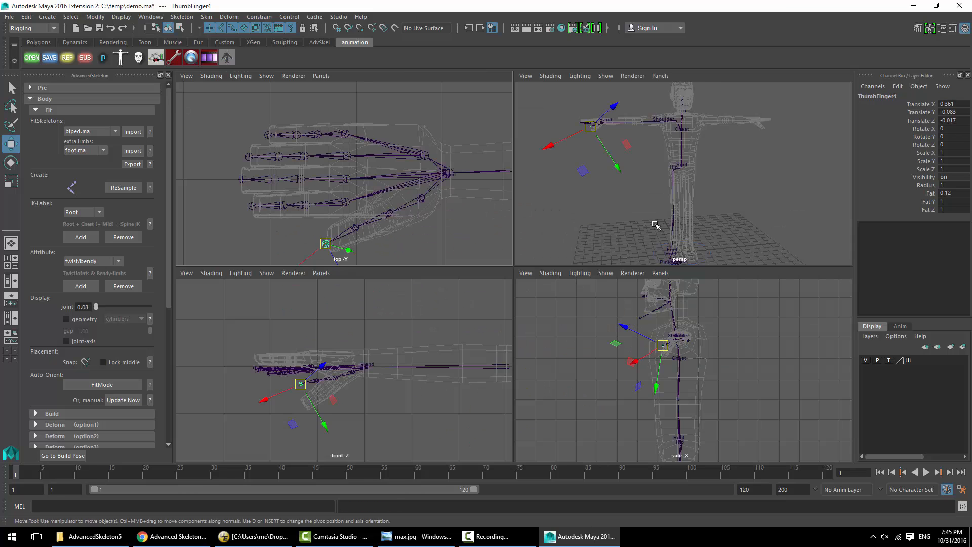
click(451, 172)
key(space)
drag(341, 262, 385, 312)
drag(358, 232, 355, 209)
key(ctrl+z)
click(527, 213)
key(space)
key(space)
key(space)
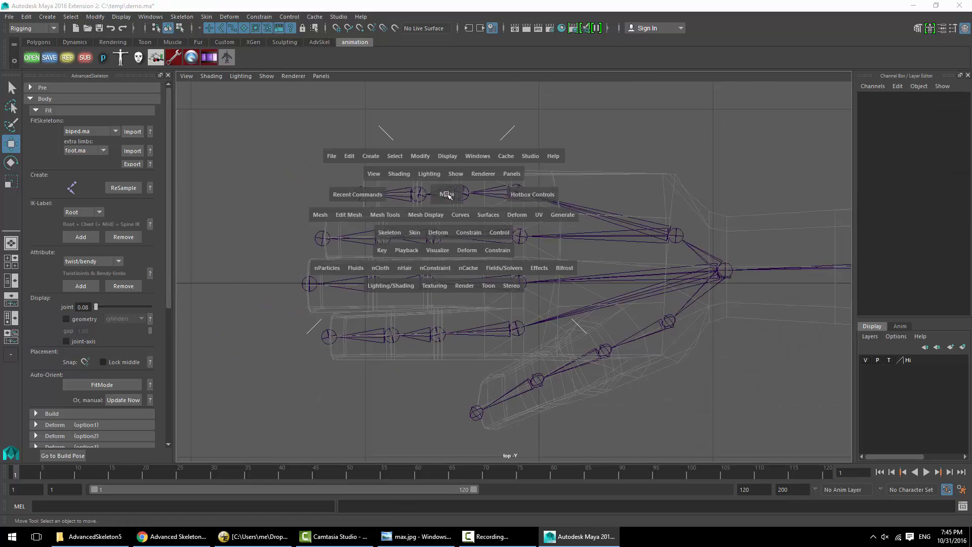
key(space)
Align the leg joints with the leg mesh down to the ankle in the side view
click(450, 165)
drag(430, 384, 449, 383)
alt+middle_drag(455, 385, 472, 167)
click(478, 335)
alt+right_drag(486, 349, 607, 347)
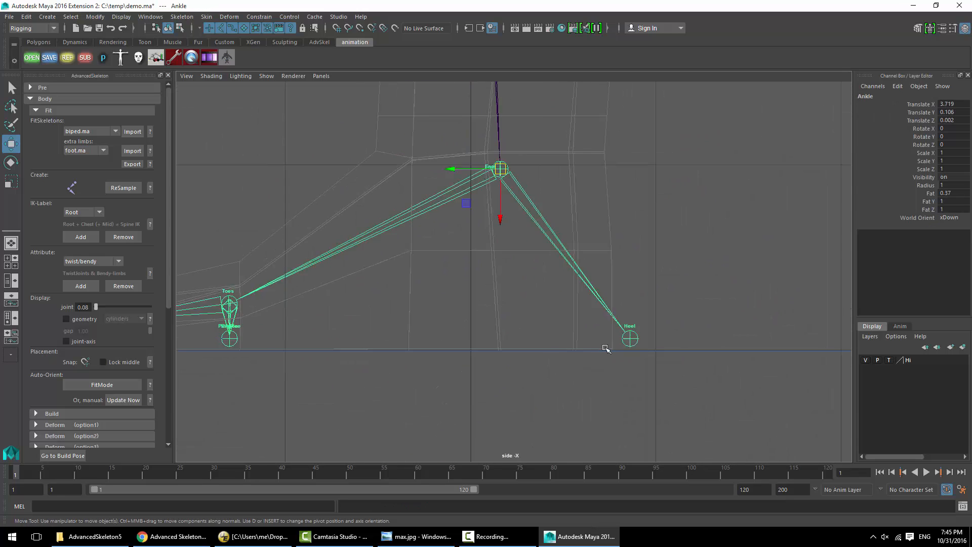
Move the heel joint to the back of the foot and adjust the toe joint in the side view
drag(630, 336, 606, 345)
alt+middle_drag(385, 324, 618, 298)
click(341, 290)
drag(340, 291, 274, 315)
Position the neck and head joints inside the neck and skull in the side view, and return to the perspective view
alt+right_drag(658, 304, 621, 203)
alt+middle_drag(621, 202, 617, 385)
alt+right_drag(516, 325, 592, 317)
click(573, 354)
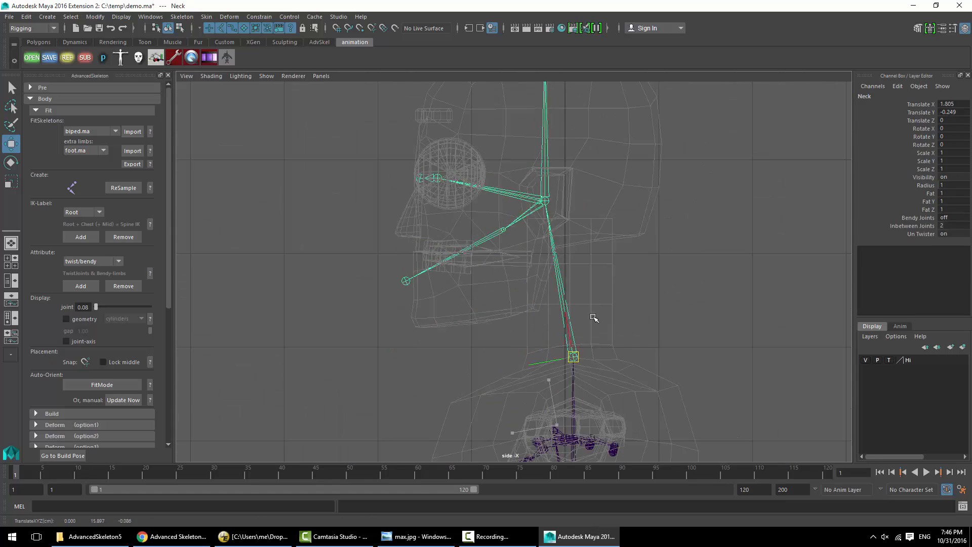
alt+middle_drag(593, 317, 599, 383)
drag(552, 265, 575, 282)
alt+right_drag(522, 317, 597, 324)
click(525, 265)
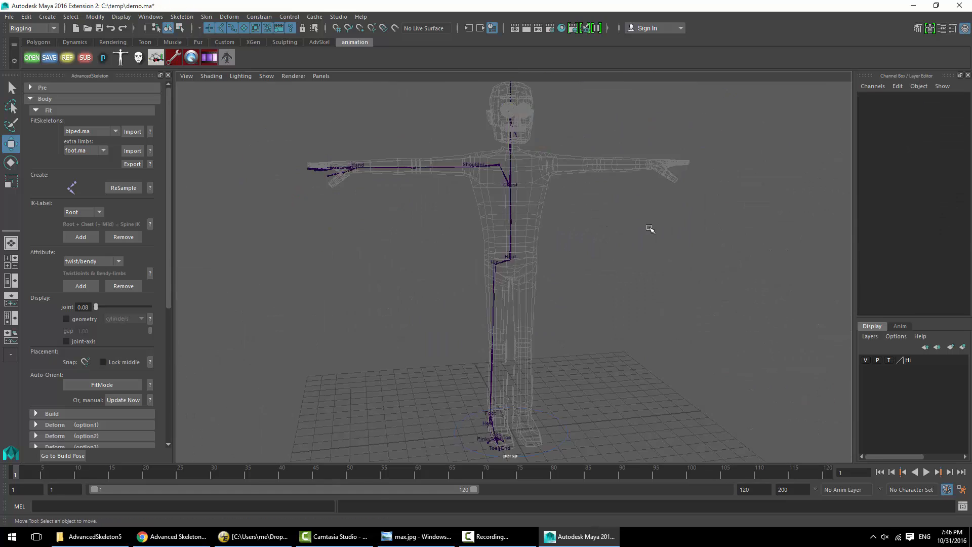
key(space)
key(space)
alt+drag(515, 258, 568, 268)
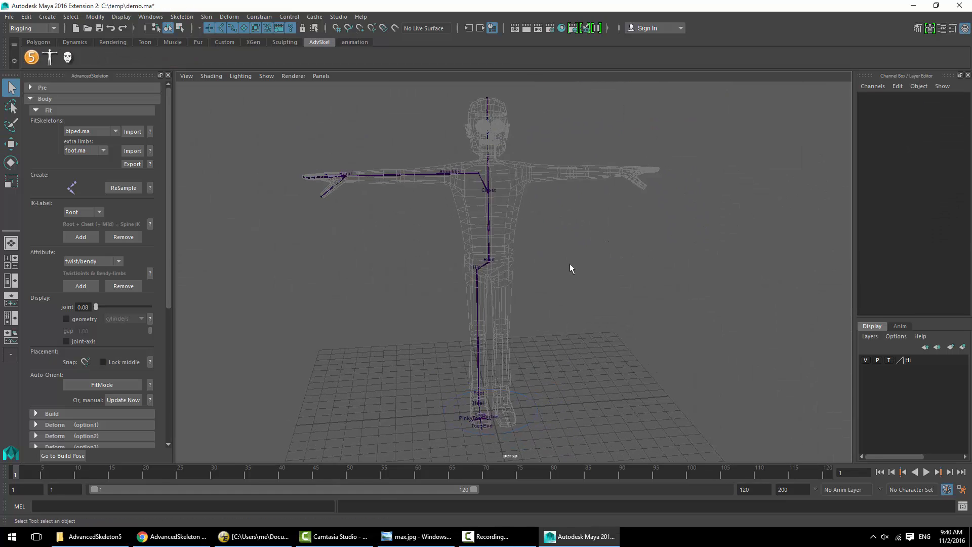
Build the AdvancedSkeleton rig from the fitted biped skeleton
click(76, 413)
click(138, 436)
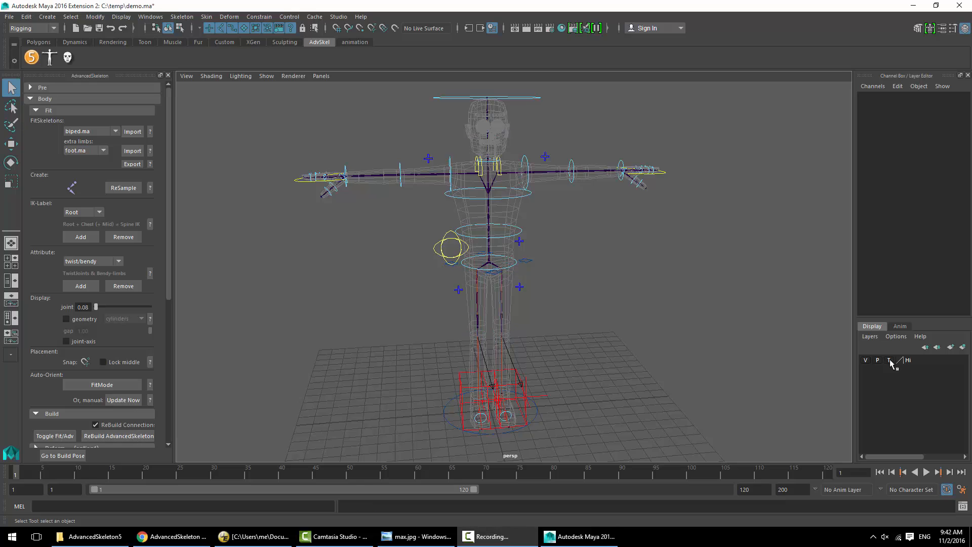
Display the model smooth-shaded with Wireframe on Shaded, and set the Hi layer to its normal, selectable display type
key(5)
click(207, 77)
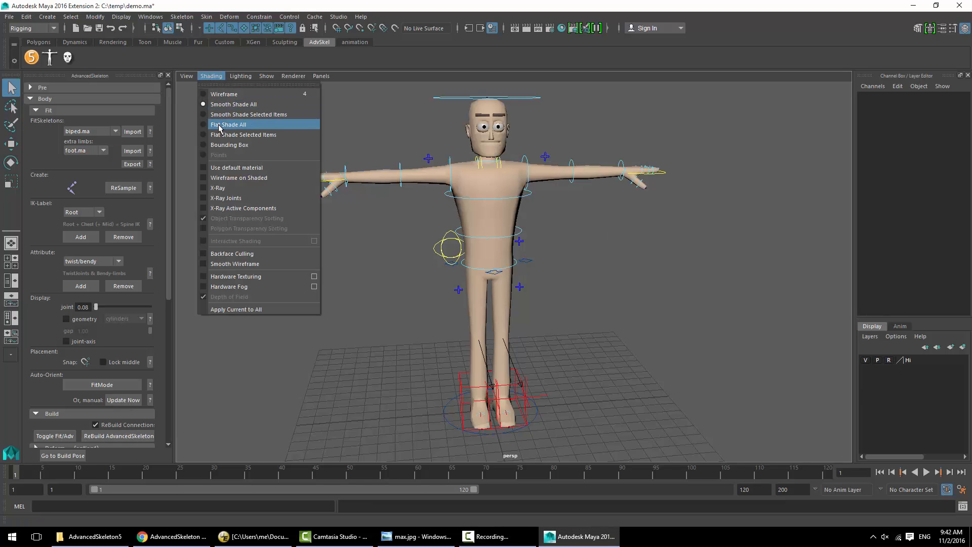
click(235, 174)
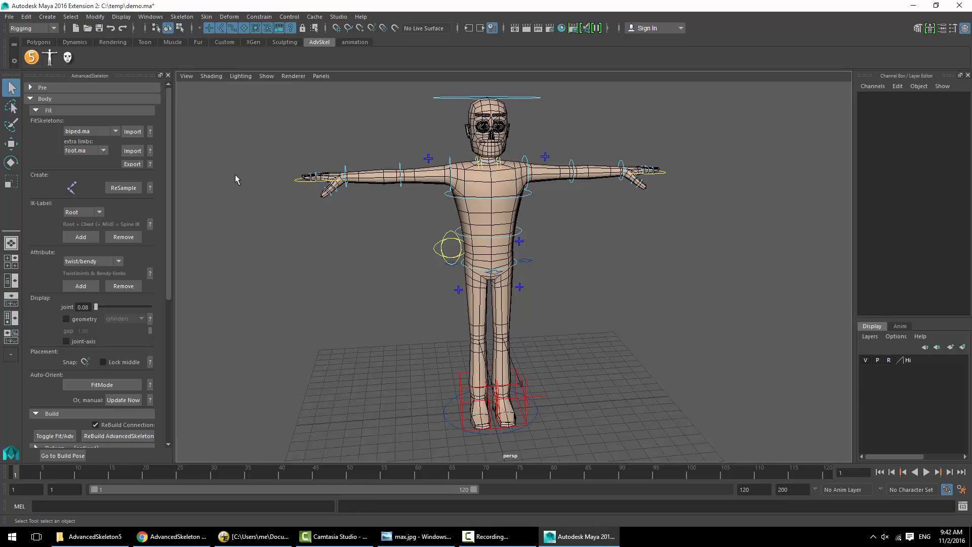
click(889, 360)
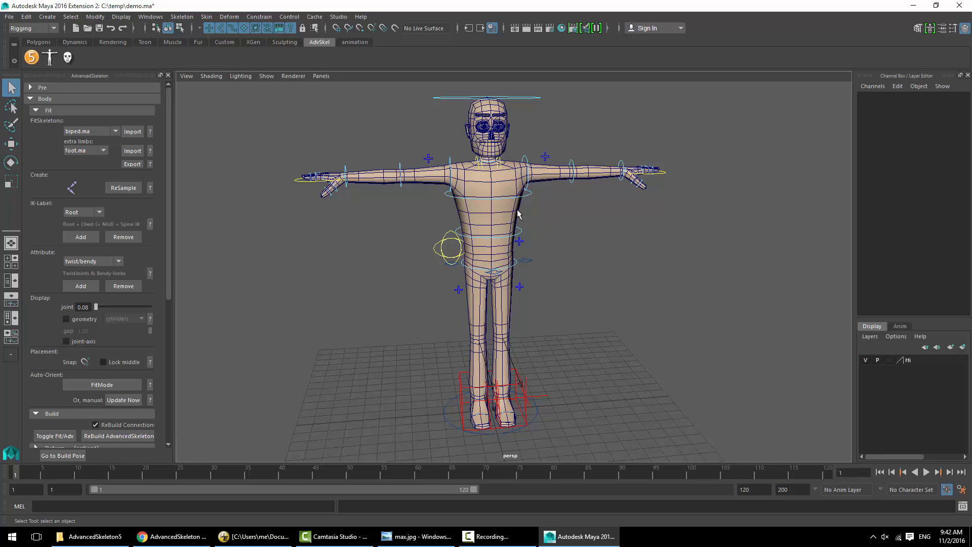
Collapse the Fit and Build sections, expand Deform (option4) and frame the character's right arm
scroll(504, 208, up, 6)
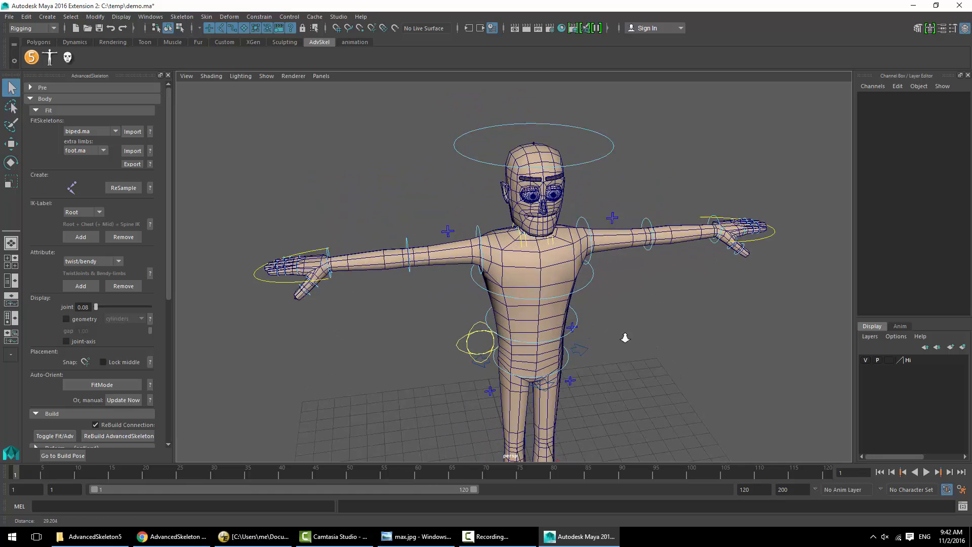
alt+middle_drag(537, 277, 670, 311)
scroll(667, 310, up, 1)
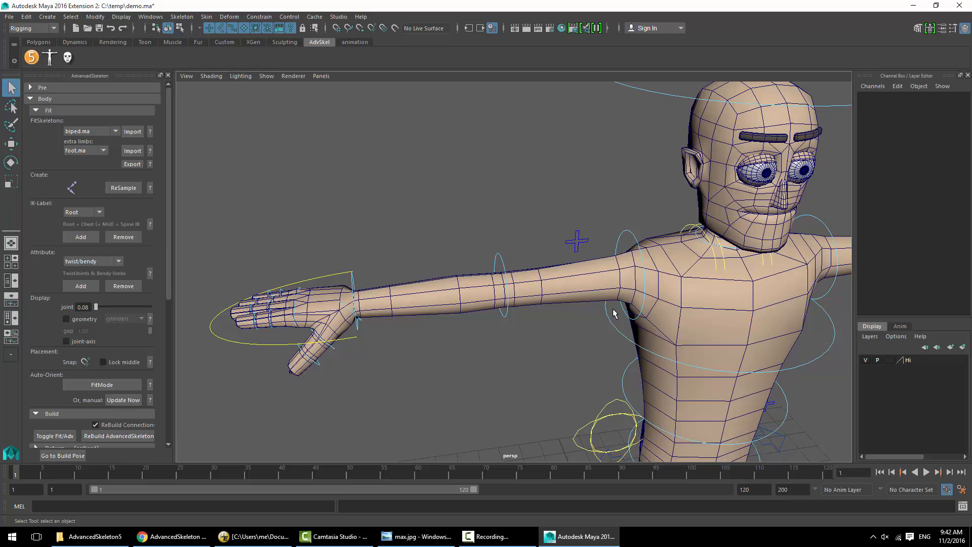
click(49, 110)
click(52, 122)
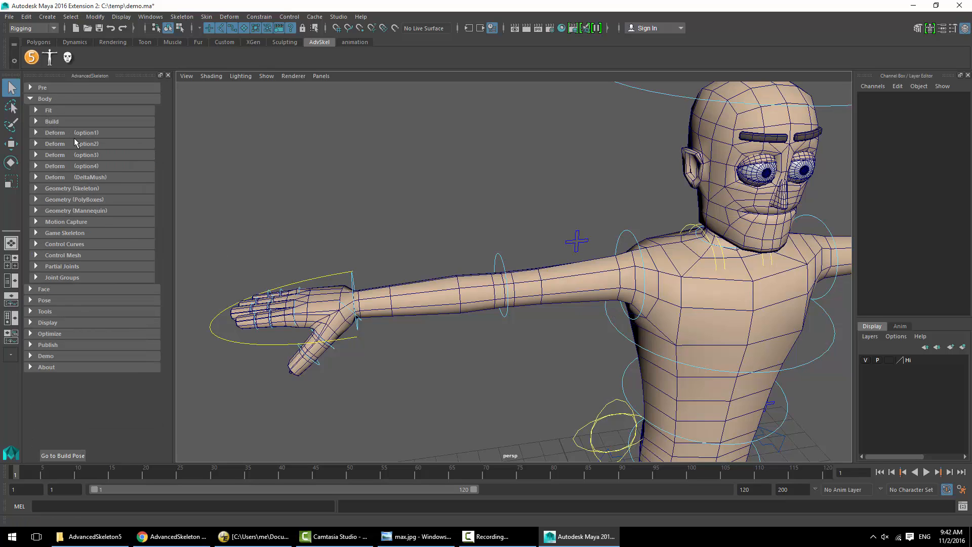
click(85, 166)
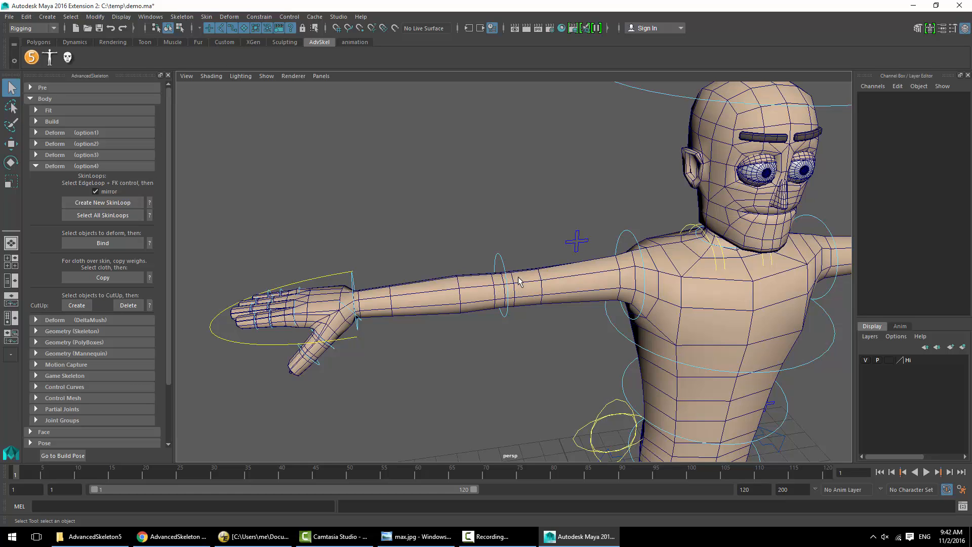
alt+right_drag(518, 282, 604, 281)
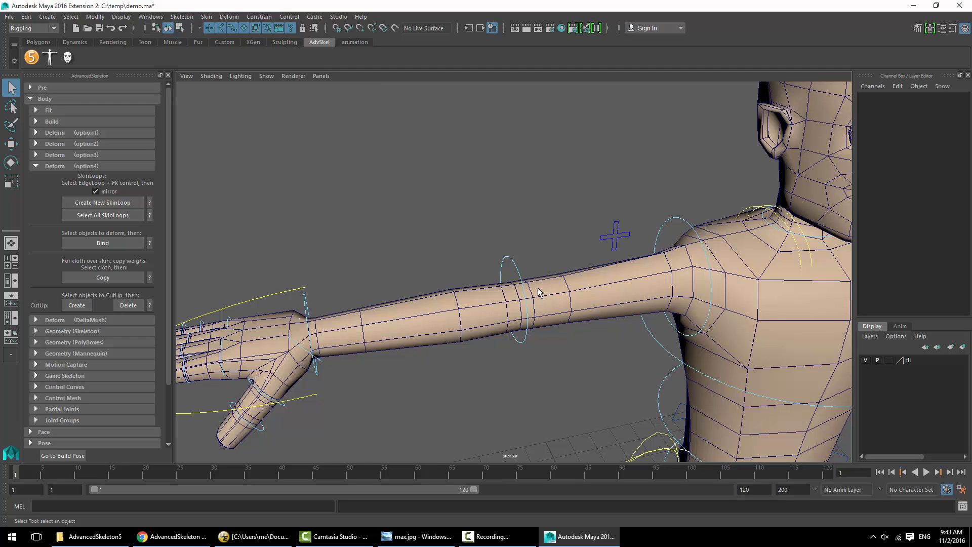
Open the biped picker and create a mirrored SkinLoop from the right elbow's edge loop and its FK control
click(49, 57)
right_drag(548, 276, 548, 248)
double_click(516, 289)
shift+click(239, 177)
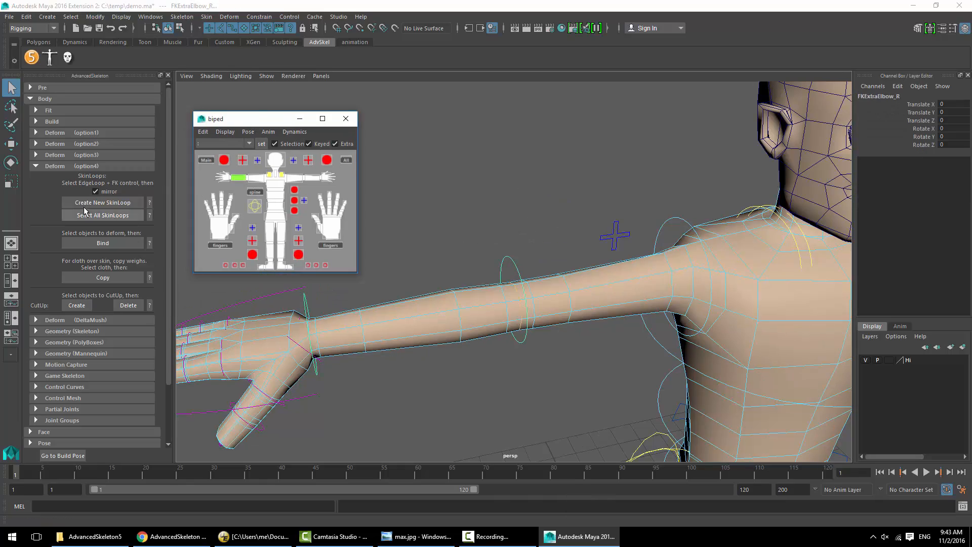
click(85, 205)
Create a mirrored SkinLoop from the edge loop around the right shoulder and the shoulder's FK control
right_drag(572, 291, 572, 263)
double_click(681, 253)
shift+click(257, 178)
click(91, 203)
Select the edge loop around the right wrist together with the right hand's control in the biped picker
right_drag(356, 290, 356, 263)
alt+middle_drag(356, 284, 542, 298)
click(444, 292)
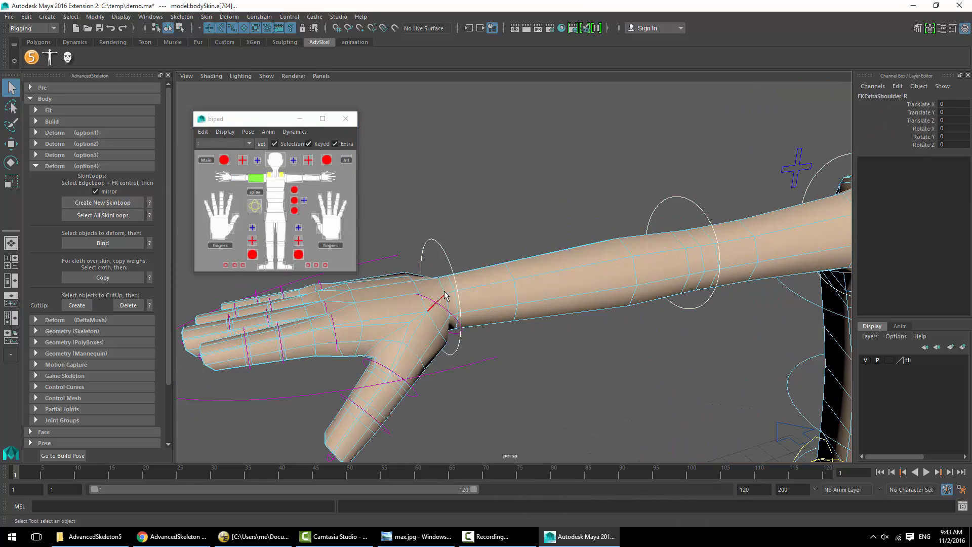
shift+click(221, 216)
Display the model with the default material in the viewport
mouse_move(456, 294)
alt+mouse_down()
mouse_move(530, 289)
mouse_move(441, 282)
alt+mouse_up()
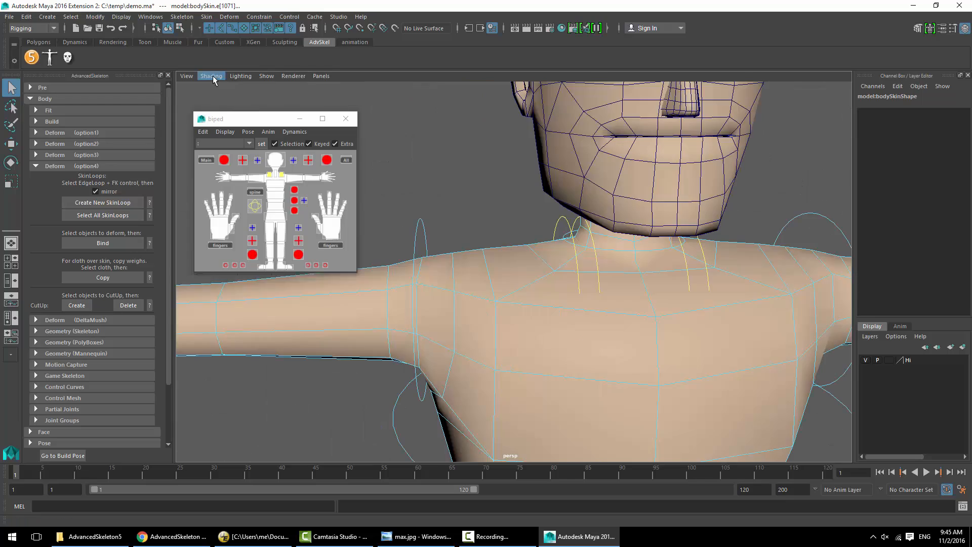
click(211, 77)
click(242, 171)
Create a SkinLoop for the right scapula from connected edges running around the front, top and back of the shoulder
click(269, 175)
right_drag(493, 276, 493, 248)
click(490, 276)
shift+click(496, 337)
alt+drag(460, 405, 582, 421)
shift+click(526, 293)
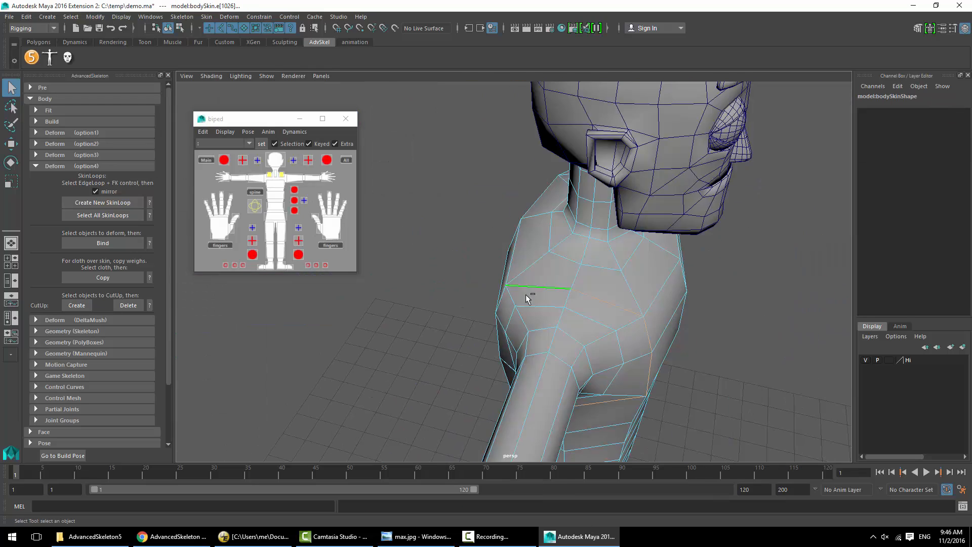
alt+drag(526, 294, 608, 336)
shift+click(270, 175)
click(103, 202)
Create a SkinLoop for the chest from the horizontal edges around the upper torso and the chest control
right_drag(557, 325, 557, 296)
shift+click(473, 354)
alt+drag(473, 357, 441, 329)
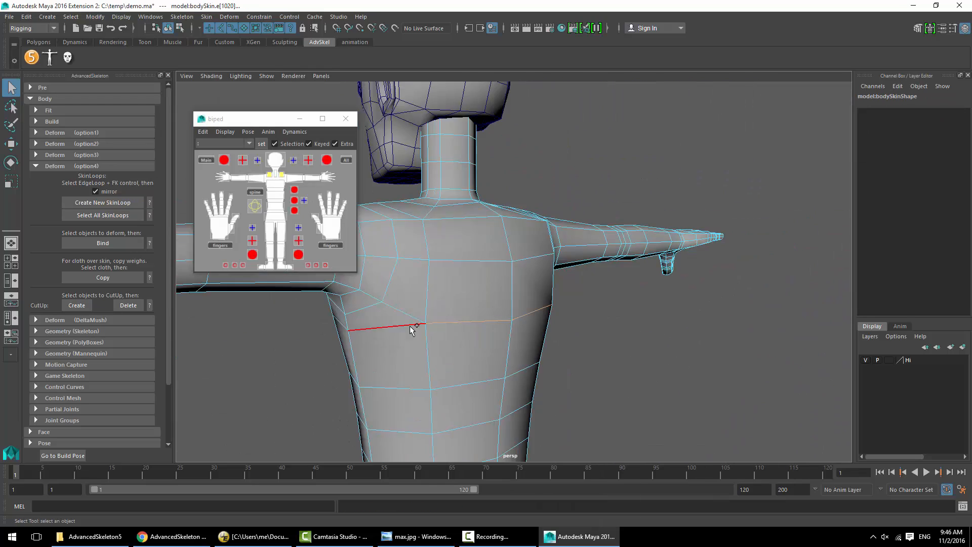
shift+click(411, 326)
shift+click(275, 185)
click(121, 202)
Create SkinLoops for the spine and the root from their torso edge loops and matching picker controls
mouse_move(511, 227)
right_down()
mouse_move(512, 197)
mouse_move(503, 195)
right_up()
shift+click(275, 195)
click(122, 201)
shift+click(276, 206)
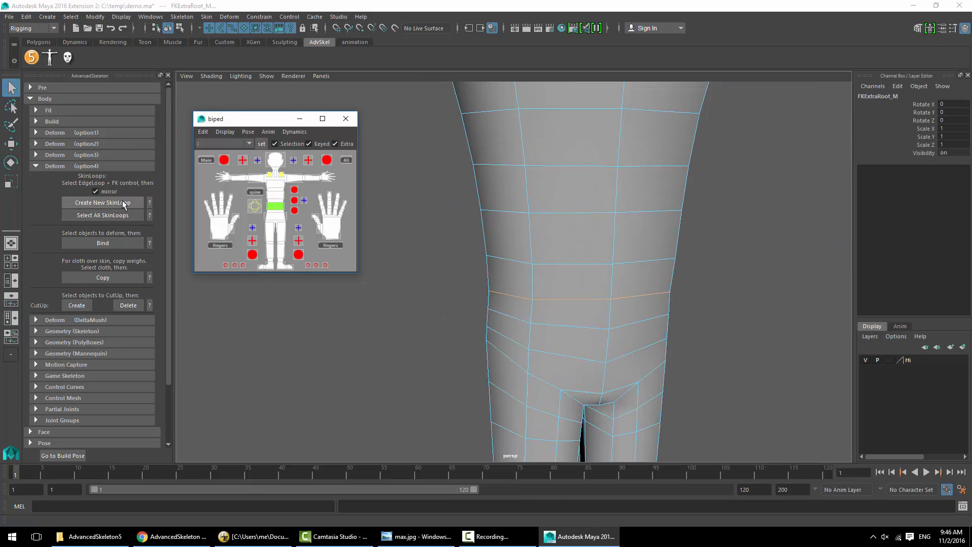
click(123, 205)
Create a SkinLoop for the right hip from the edge loop at the top of the right leg
alt+middle_drag(563, 365, 553, 244)
right_drag(528, 267, 527, 206)
key(q)
double_click(502, 240)
shift+click(269, 232)
click(122, 202)
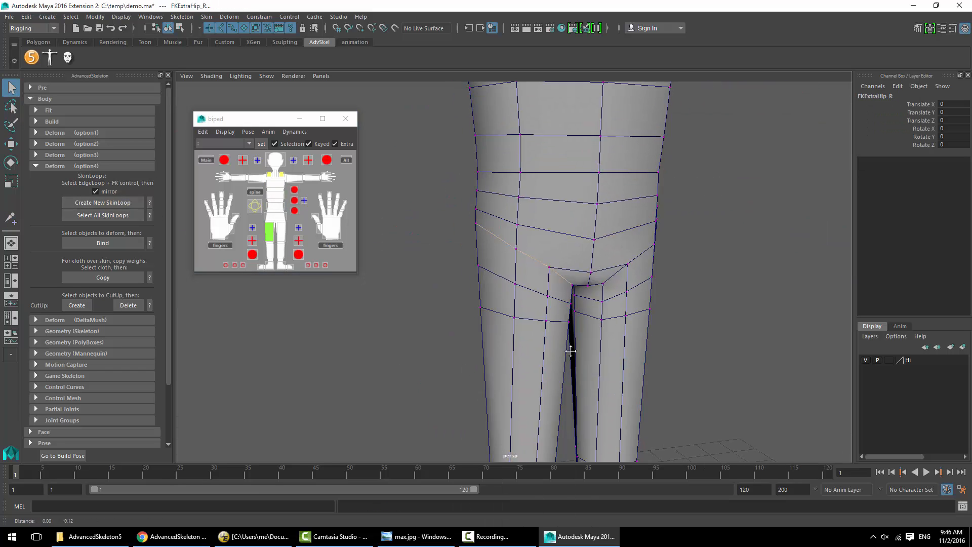
Create a SkinLoop for the right knee from its edge loop and the knee control
alt+middle_drag(571, 351, 569, 152)
right_drag(529, 273, 529, 242)
double_click(517, 304)
shift+click(270, 252)
click(122, 203)
Create a SkinLoop for the right ankle from its edge loop and the ankle control
alt+middle_drag(526, 405, 539, 167)
alt+drag(533, 328, 605, 351)
double_click(530, 377)
shift+click(269, 265)
click(103, 203)
Create a SkinLoop for the right toes, and select all SkinLoops
double_click(546, 306)
shift+click(261, 267)
click(103, 202)
click(102, 215)
alt+right_drag(572, 273, 510, 233)
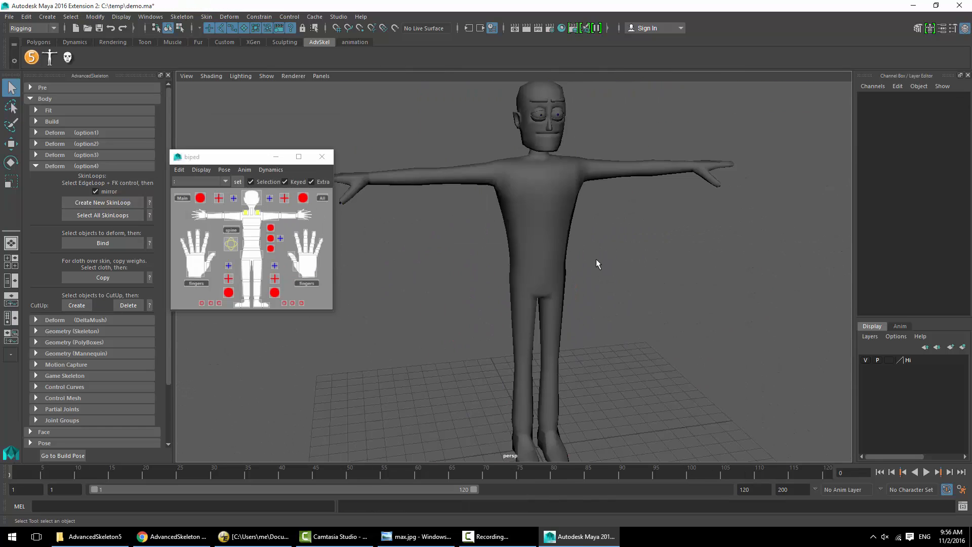
Bind the body mesh to the rig, and turn off the default material display
alt+drag(597, 260, 551, 245)
click(103, 240)
click(209, 77)
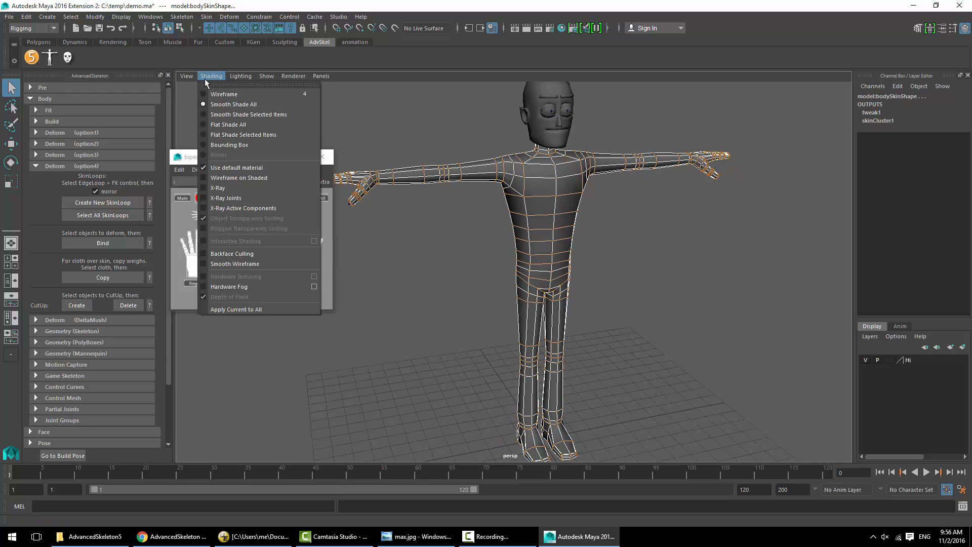
click(233, 167)
alt+drag(422, 212, 430, 214)
click(431, 214)
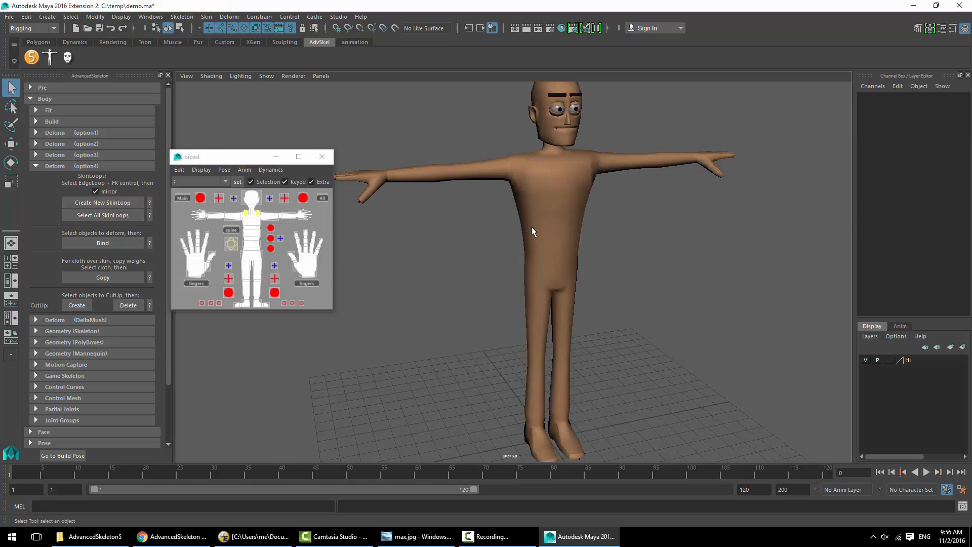
Select the bodySkin mesh, run Bind on it again and clear the selection
click(531, 232)
click(107, 242)
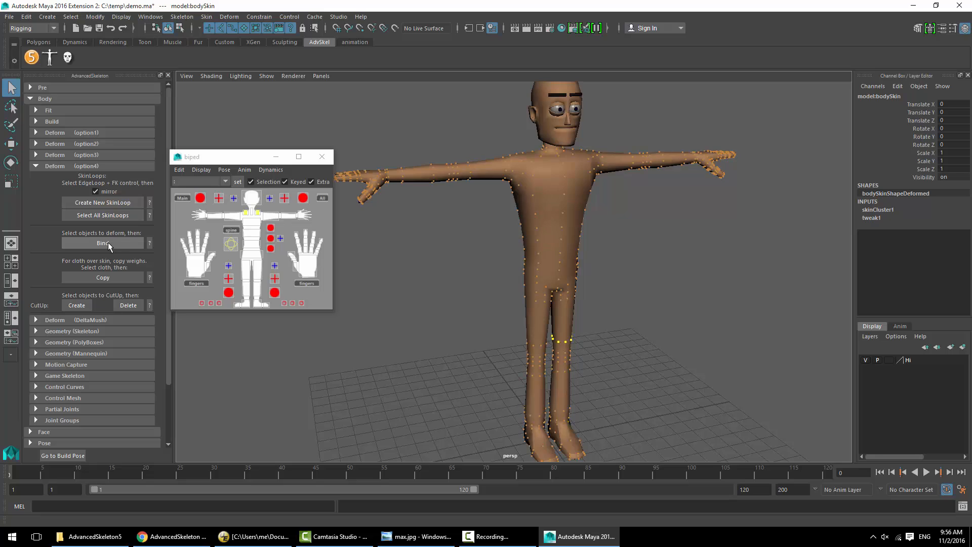
click(390, 257)
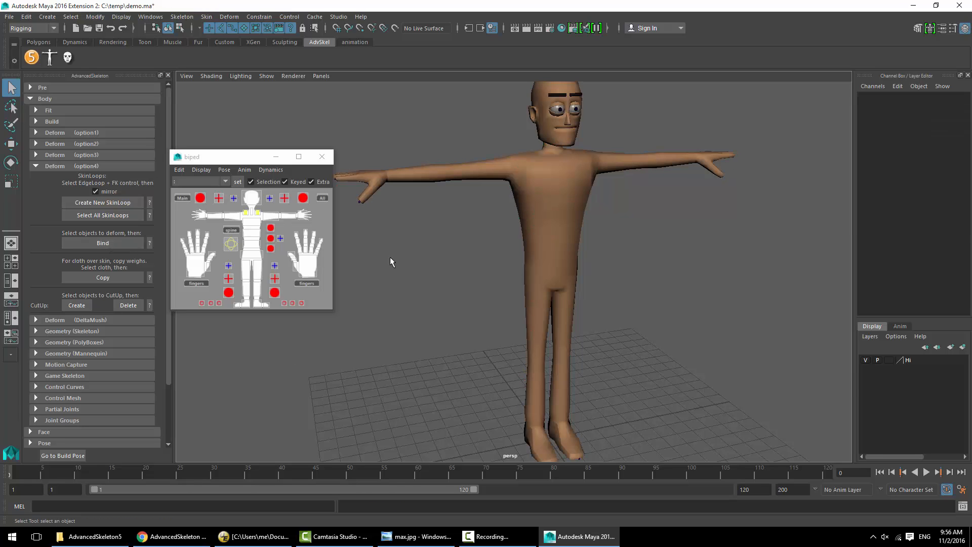
Turn on wireframe on shaded, and rotate both arms' FK controls together to test the shoulder deformation
click(302, 216)
shift+click(288, 215)
shift+click(271, 216)
key(e)
click(211, 76)
click(241, 185)
mouse_move(515, 164)
mouse_down()
mouse_move(512, 187)
mouse_move(501, 189)
mouse_up()
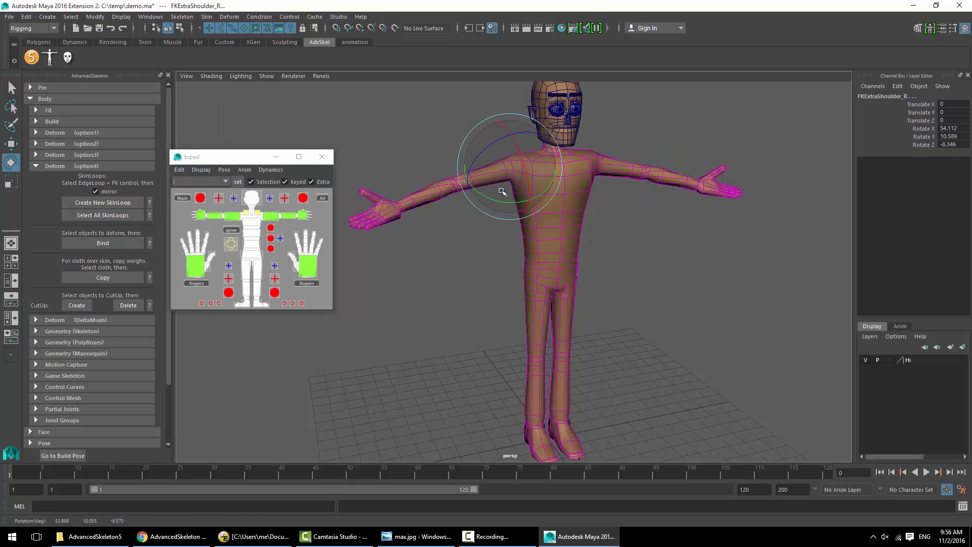
Rotate both scapula controls and the spine and chest controls to test the torso deformation
click(258, 212)
shift+click(246, 212)
drag(577, 188, 582, 157)
alt+drag(540, 217, 658, 218)
click(252, 233)
key(e)
shift+click(252, 222)
drag(651, 141, 606, 154)
Blend both legs to FK, and rotate the leg controls to test the leg deformation
click(229, 265)
shift+click(274, 266)
click(922, 104)
middle_drag(709, 213, 666, 215)
click(246, 303)
shift+click(258, 270)
drag(661, 235, 646, 264)
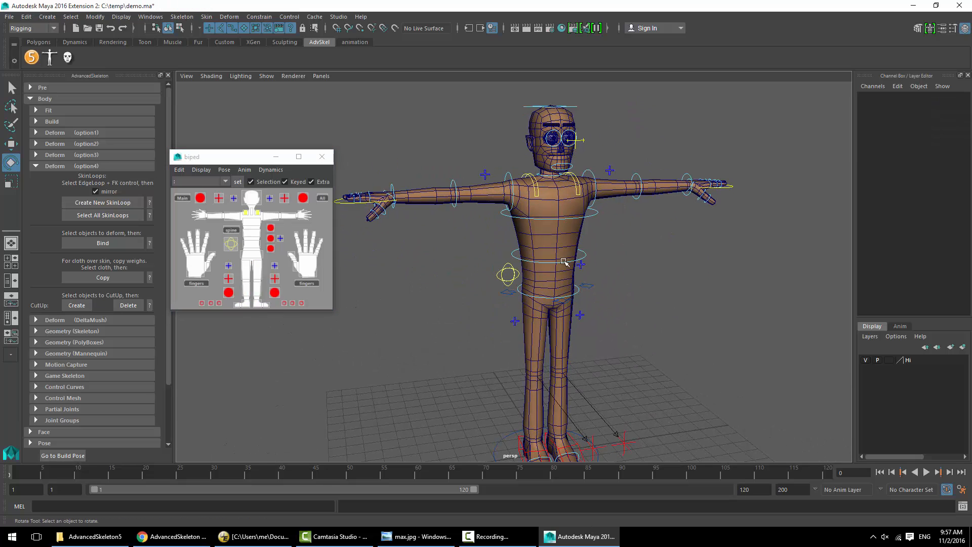
Create CutUp geometry from the bodySkin mesh
key(alt+1)
alt+drag(567, 262, 527, 247)
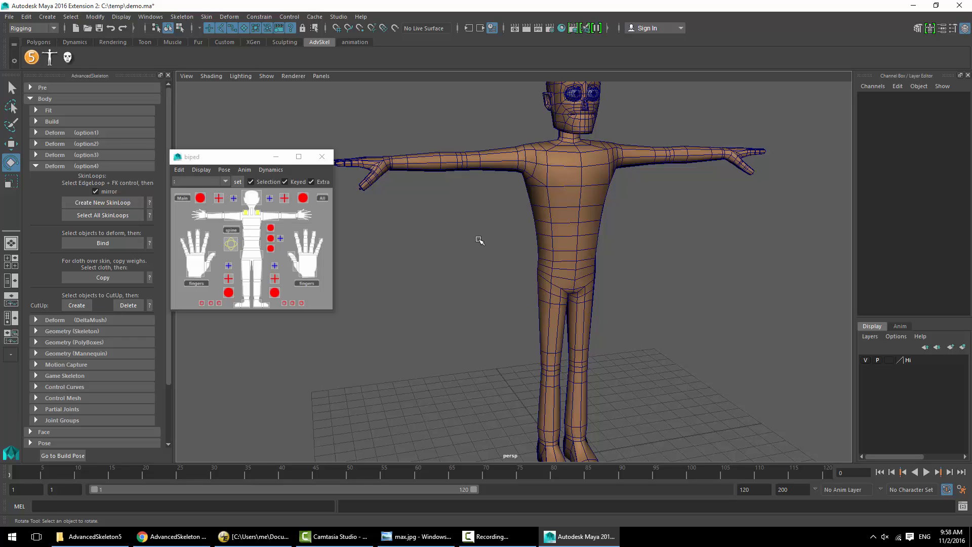
key(w)
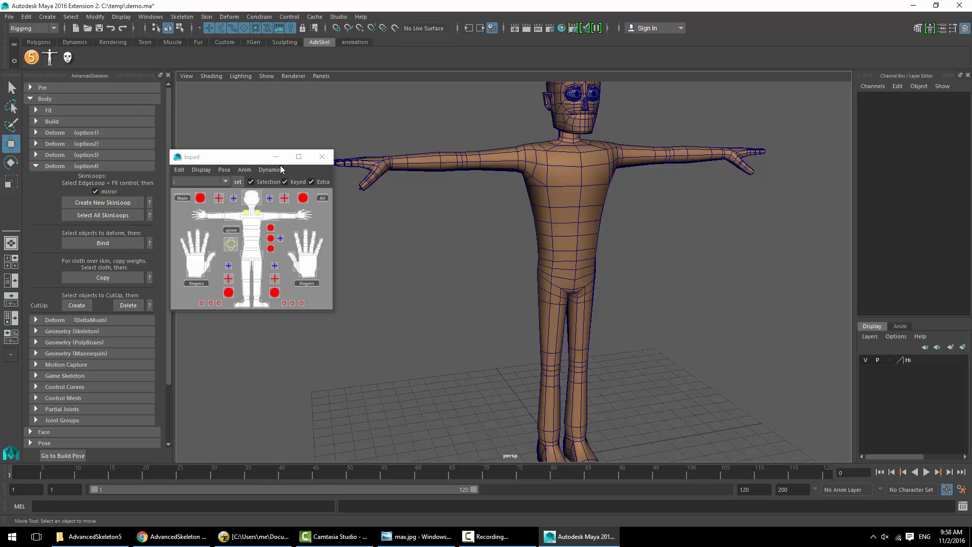
click(546, 203)
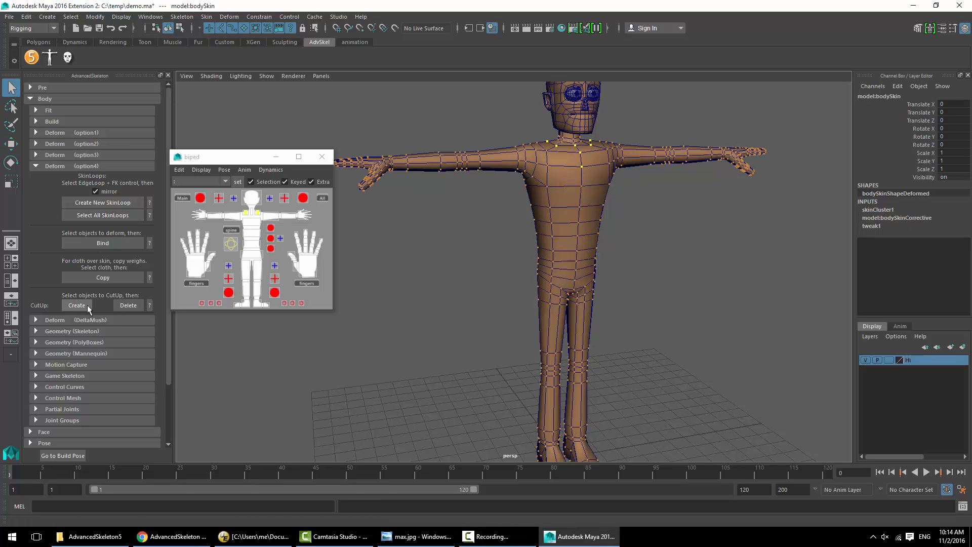
click(76, 305)
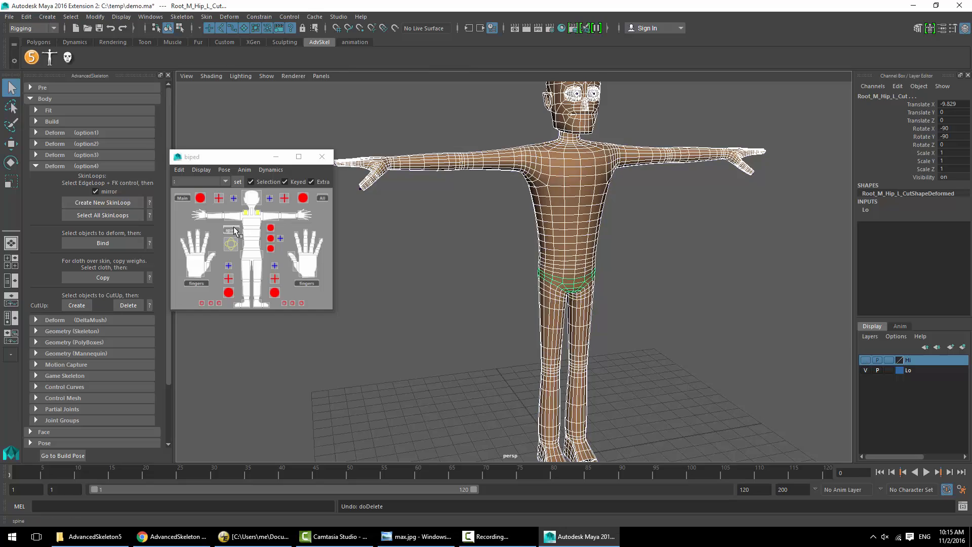
Try rotating the spine controls and both arms on the cut-up character, undoing the test rotations
click(256, 228)
click(256, 228)
drag(571, 237, 582, 223)
key(ctrl+z)
shift+click(271, 216)
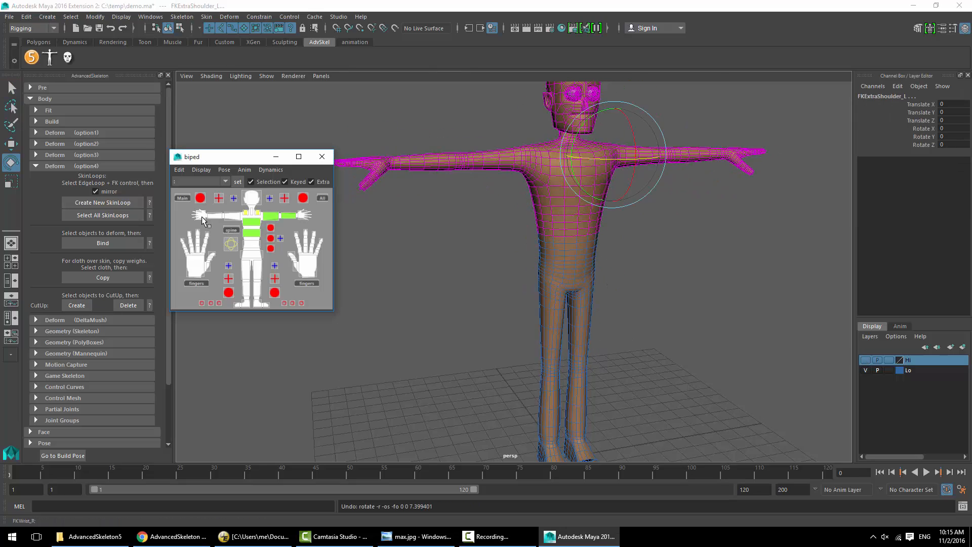
shift+click(232, 216)
drag(522, 152, 528, 125)
key(ctrl+z)
Set both legs' FKIKBlend to 0, and rotate the leg controls to bend the cut-up legs
click(229, 279)
shift+click(274, 278)
click(923, 104)
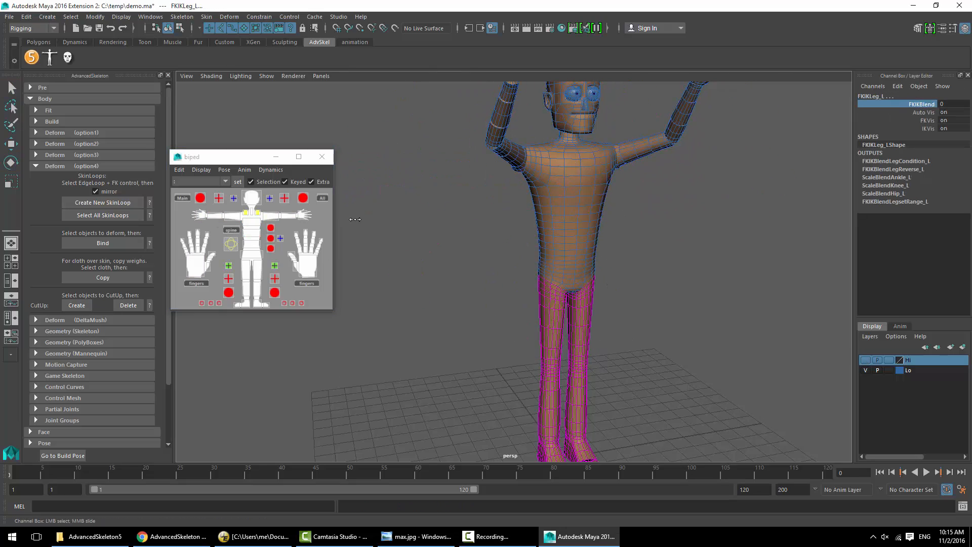
click(246, 304)
shift+click(266, 305)
shift+click(246, 289)
drag(552, 368, 658, 339)
key(ctrl+z)
drag(583, 372, 545, 354)
Rotate the spine and root controls together, and adjust the main body control to bend the torso
click(252, 228)
shift+click(252, 243)
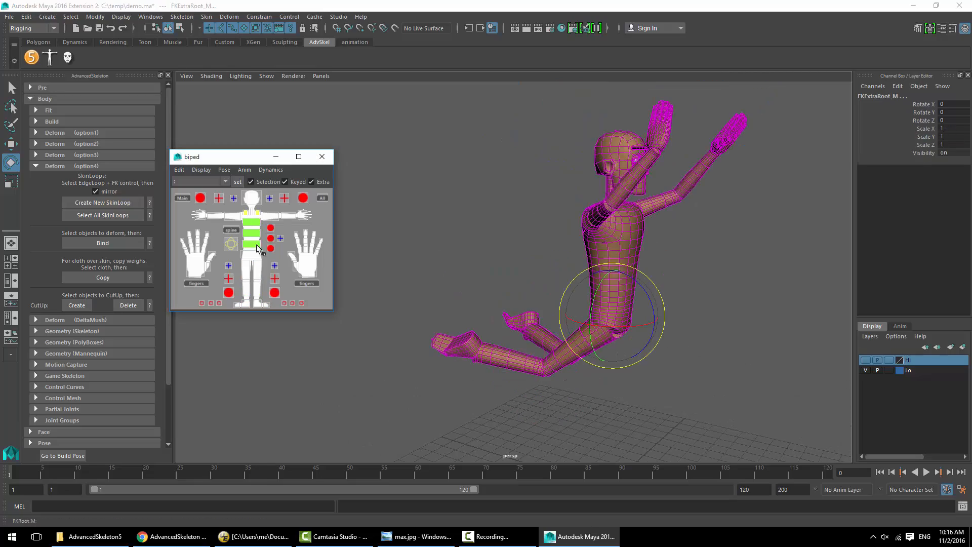
drag(651, 283, 643, 254)
click(231, 244)
drag(634, 304, 633, 289)
Rotate both upper arm controls together, and return the whole rig to the build pose
click(270, 215)
shift+click(232, 215)
drag(556, 194, 547, 217)
click(455, 243)
alt+drag(456, 284, 532, 314)
click(62, 456)
Try adjusting the Spread of the right hand's fingers control
click(196, 284)
alt+middle_drag(506, 405, 577, 162)
click(926, 105)
middle_drag(608, 213, 633, 212)
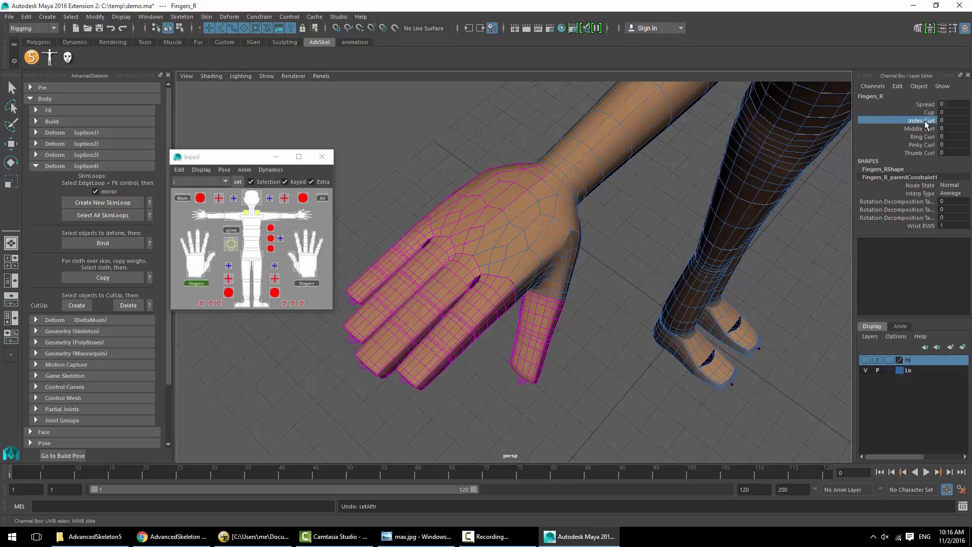
Curl the index to pinky fingers and the thumb of the right hand into a fist
drag(926, 145, 926, 120)
middle_drag(608, 213, 636, 210)
click(921, 153)
click(926, 113)
alt+drag(582, 284, 628, 238)
drag(922, 145, 922, 121)
middle_drag(617, 214, 633, 235)
click(920, 153)
alt+drag(633, 235, 598, 243)
Rotate the right wrist, and compare the fist with the Hi and Lo layers shown alternately
click(200, 215)
drag(539, 256, 560, 260)
click(865, 370)
click(866, 360)
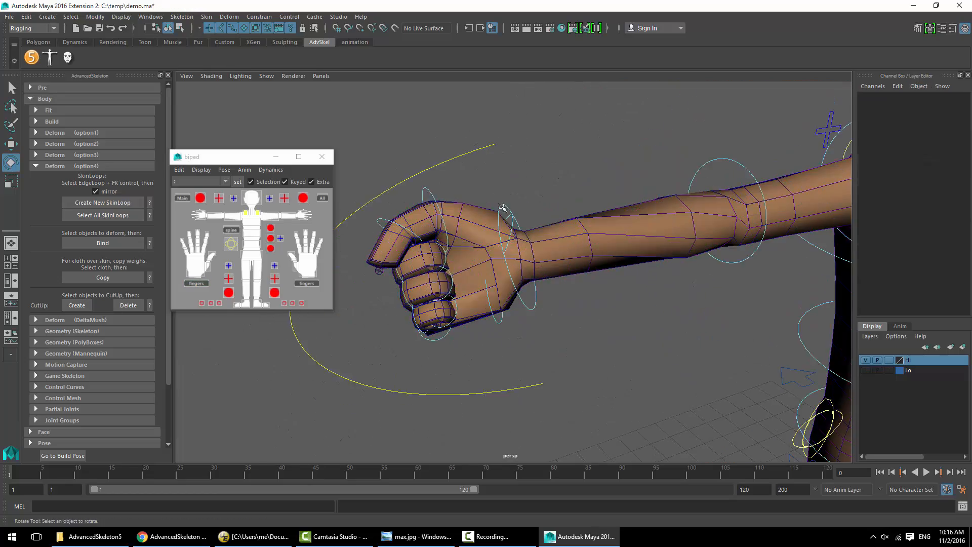
click(501, 208)
click(866, 360)
click(866, 371)
alt+drag(572, 325, 632, 349)
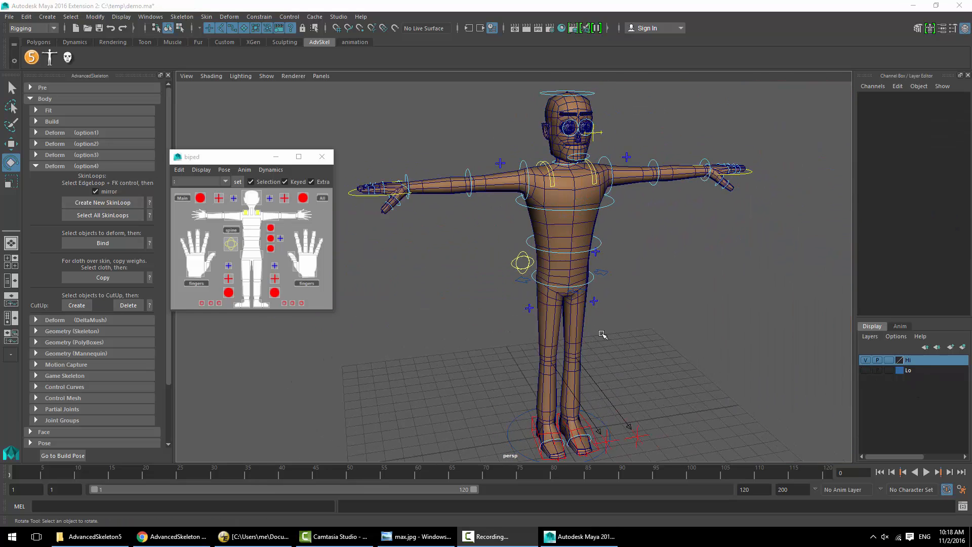
Compare the whole character on the Lo layer with the Hi layer, leaving only Hi visible
click(866, 360)
click(867, 370)
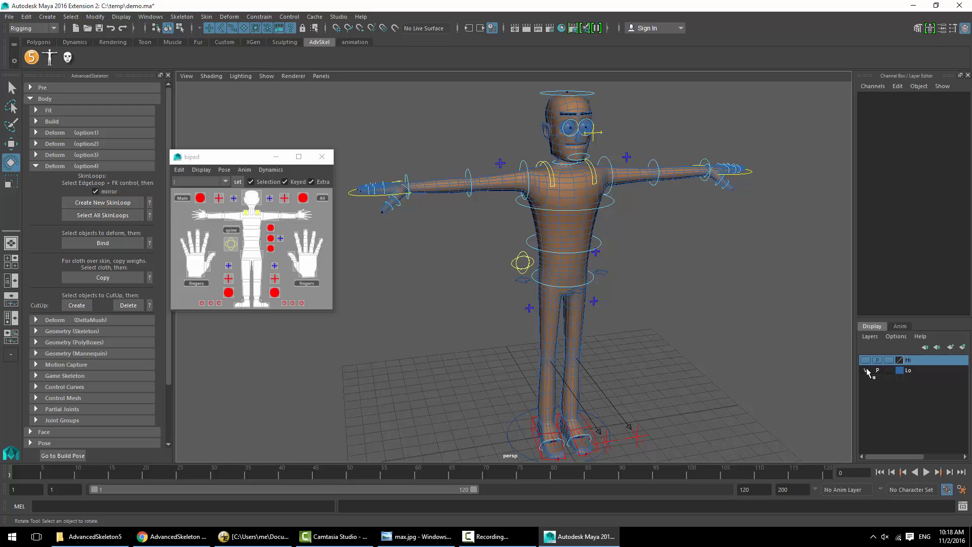
click(867, 369)
click(867, 360)
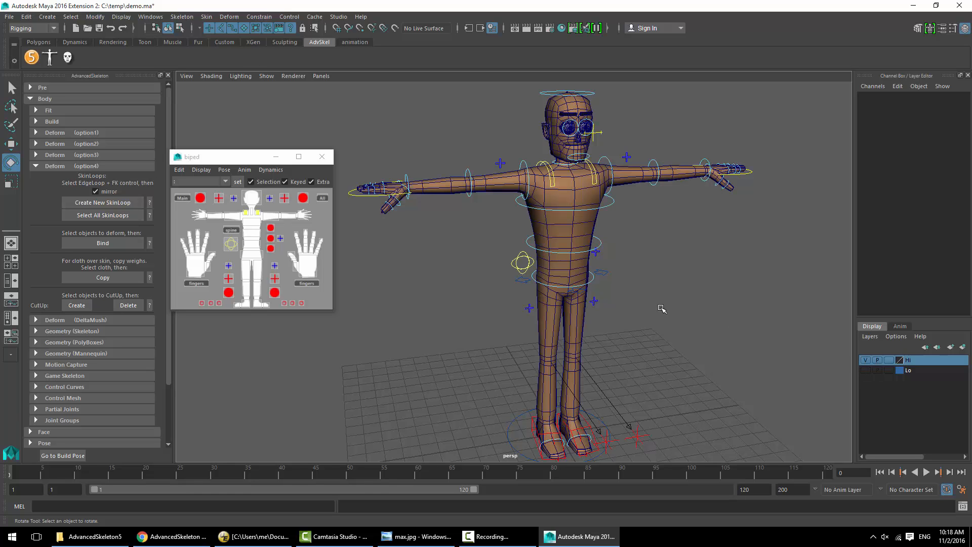
Bend the right elbow with its FK control to about 94 degrees in Rotate Z, and frame it
alt+drag(662, 308, 619, 302)
alt+middle_drag(588, 288, 591, 357)
alt+right_drag(591, 357, 762, 384)
alt+middle_drag(555, 259, 616, 333)
alt+right_drag(616, 333, 658, 340)
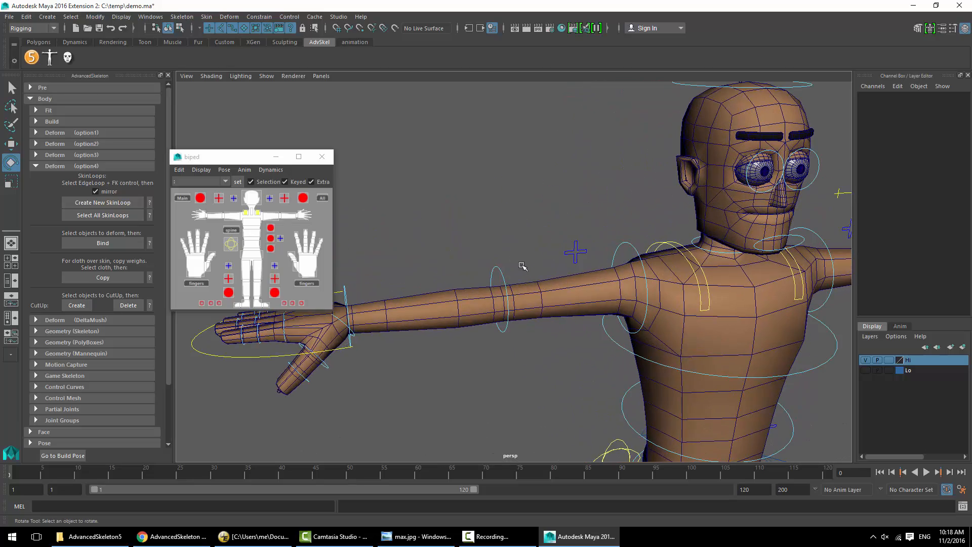
drag(521, 265, 553, 251)
key(f)
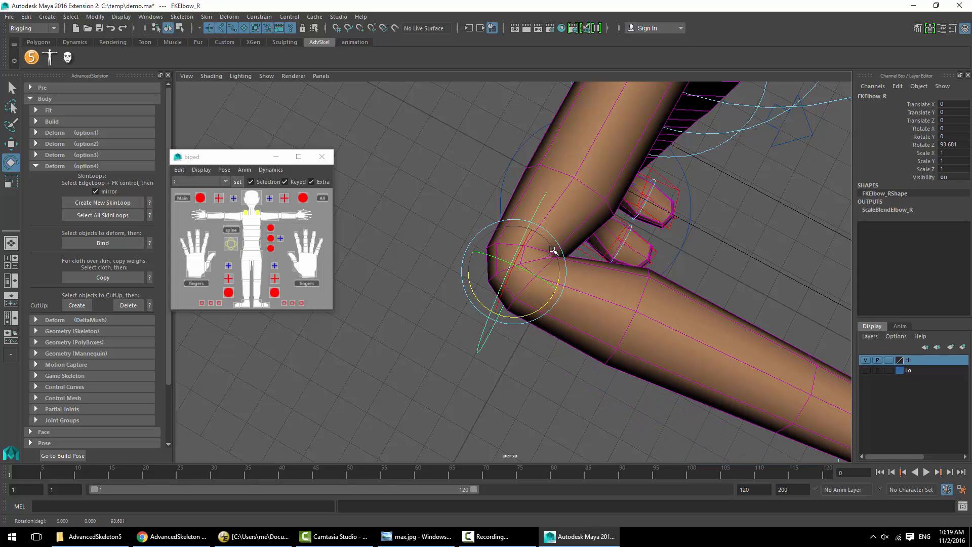
Rotate the right elbow back and forth to check its bending, and reset its Rotate Z to 0
click(579, 220)
click(485, 335)
click(483, 335)
drag(530, 326, 604, 227)
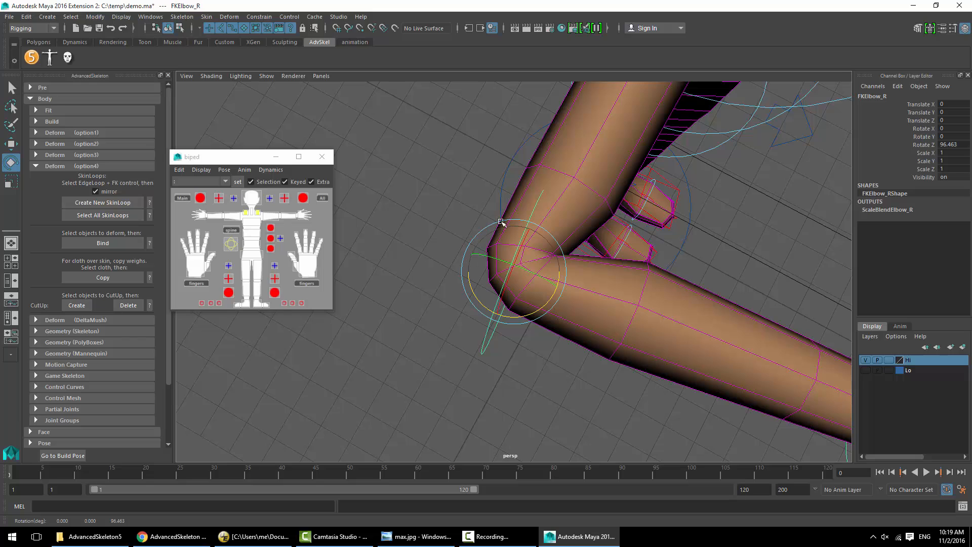
drag(508, 320, 601, 289)
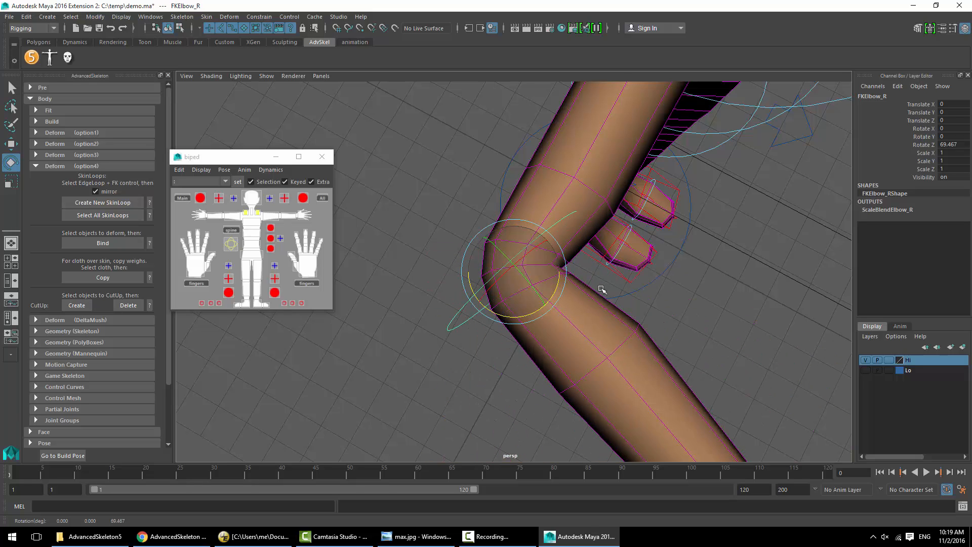
click(945, 145)
text(0)
key(Return)
click(409, 229)
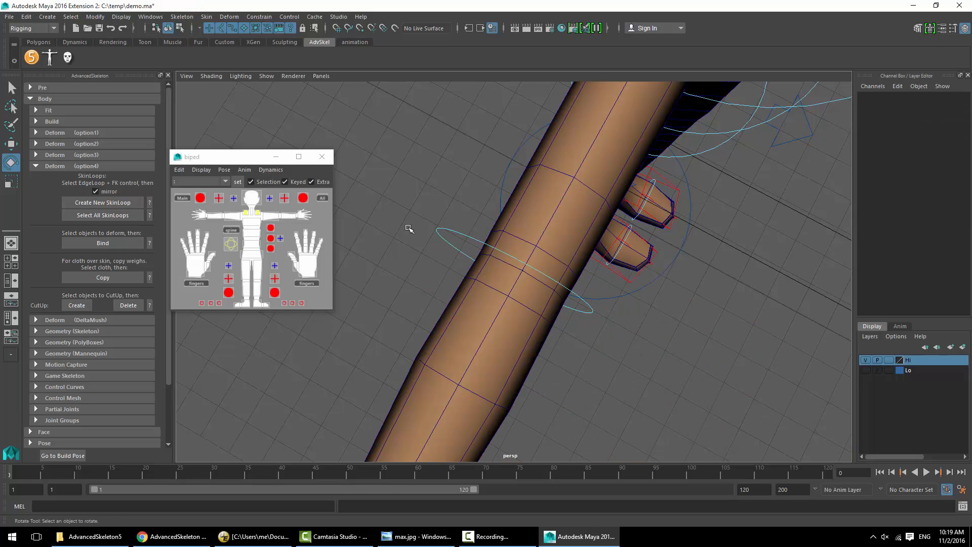
Open the CurveBased deformations tools within the advanced corrective shapes of the Pose section
click(69, 166)
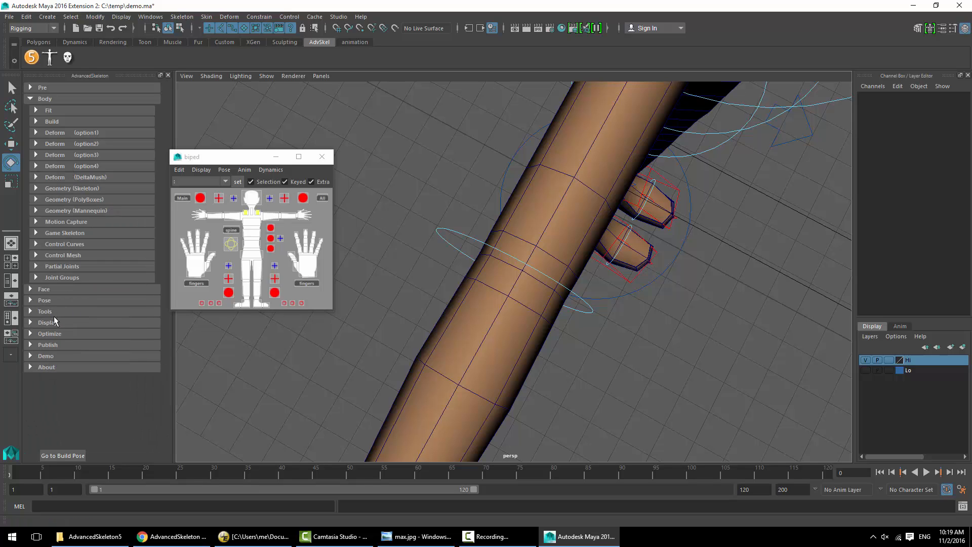
click(56, 301)
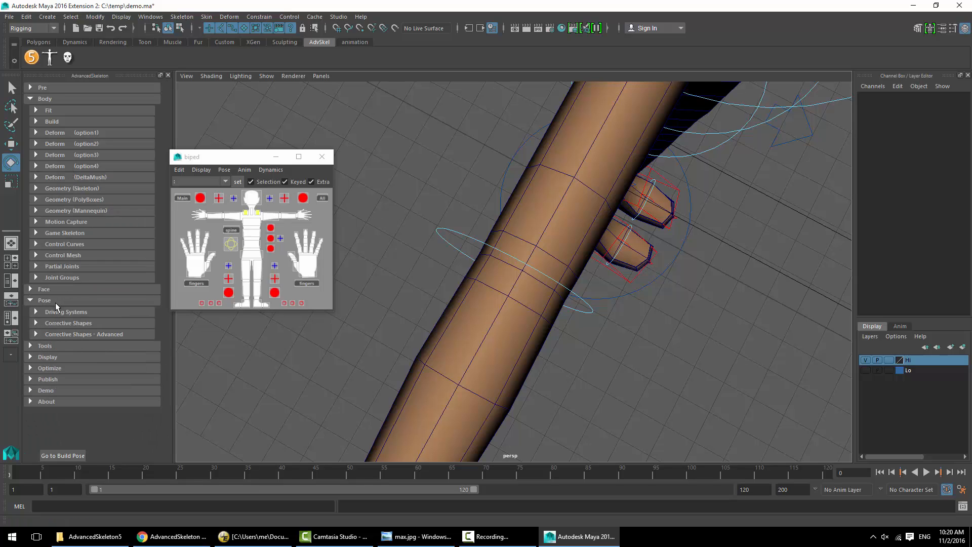
click(65, 333)
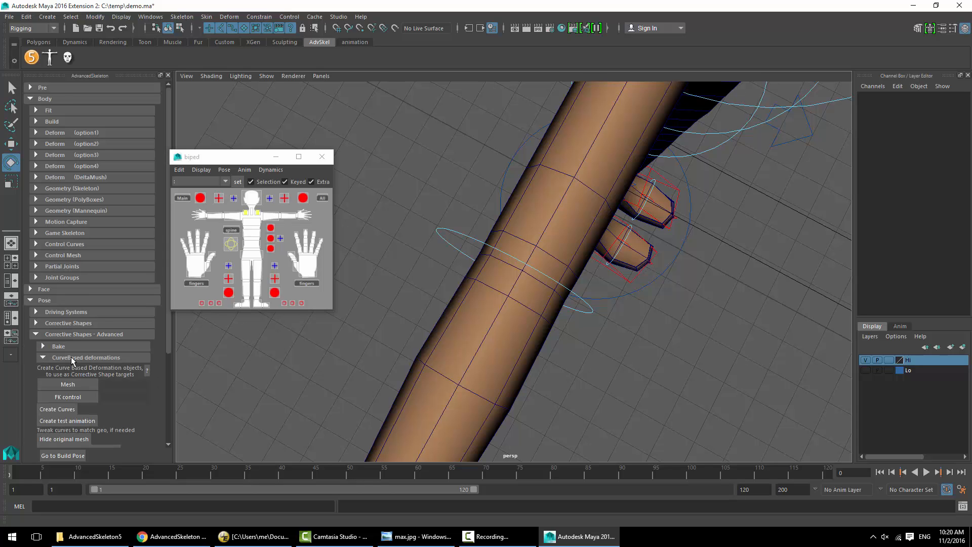
scroll(71, 357, down, 5)
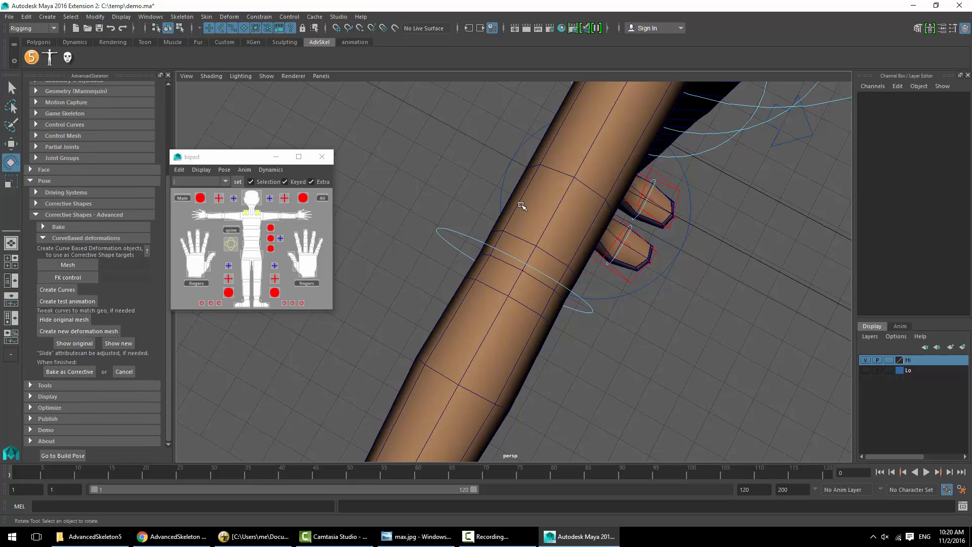
alt+drag(521, 205, 480, 261)
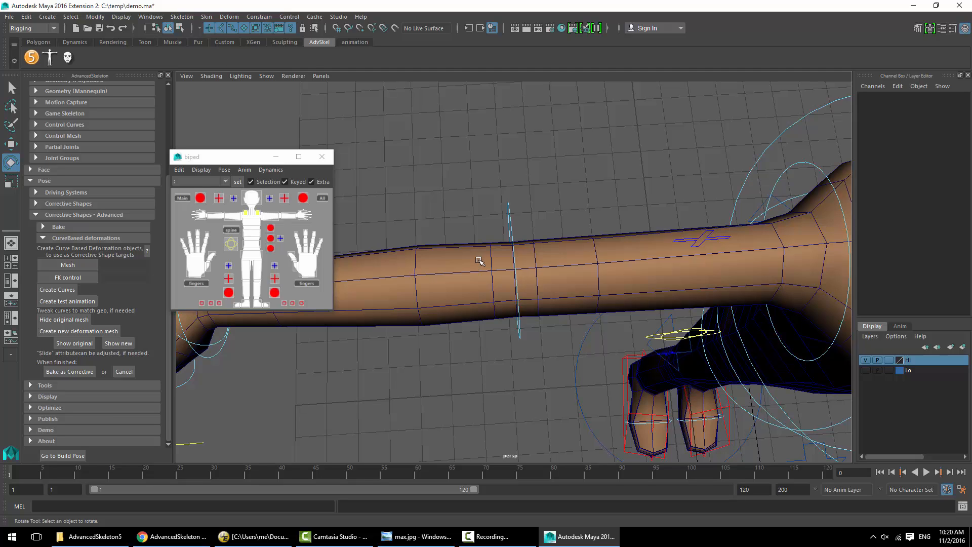
Assign bodySkin as the mesh and FKElbow_R as the FK control, and create the deformation curves
click(441, 250)
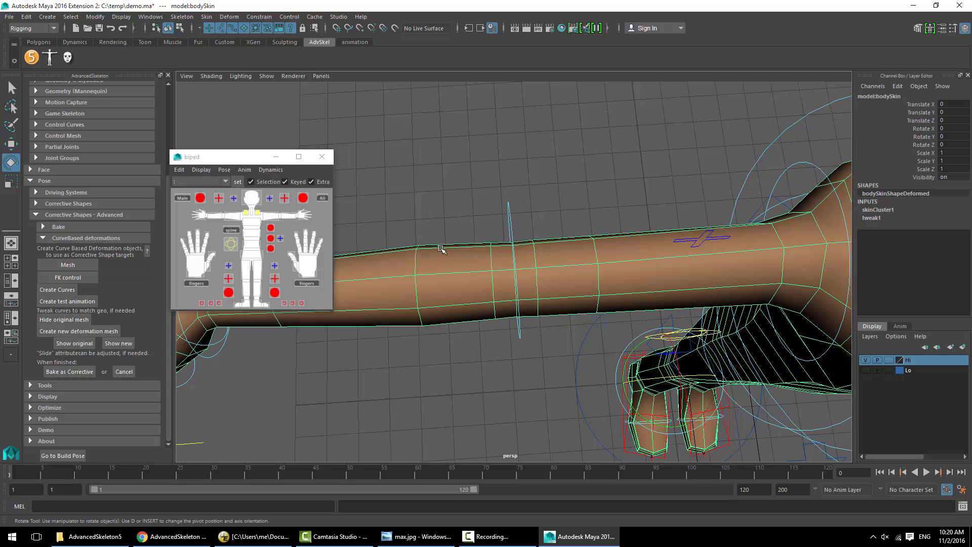
click(43, 265)
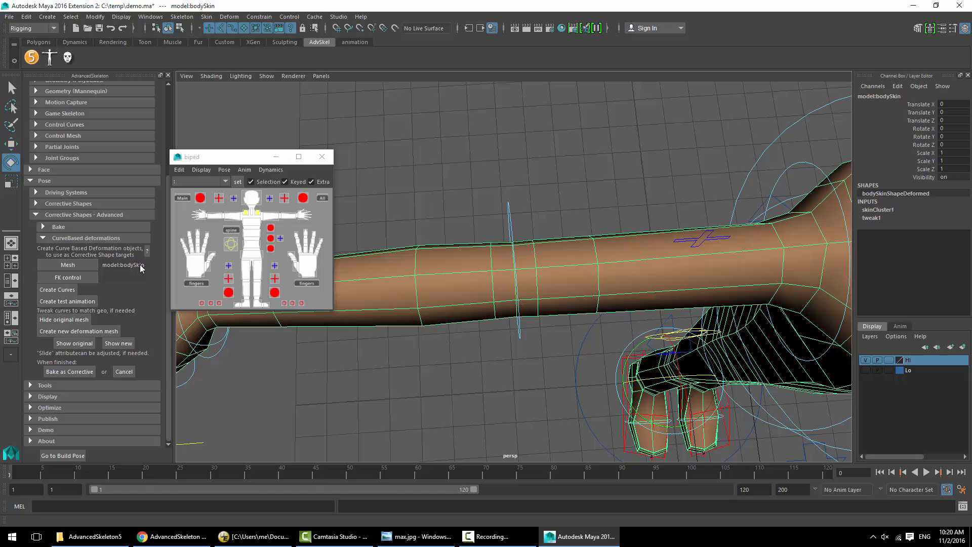
click(503, 211)
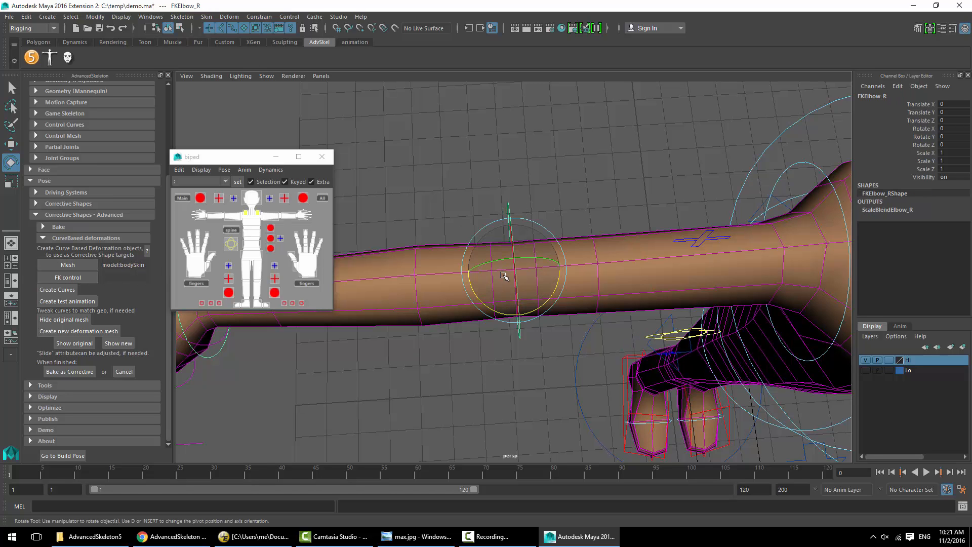
click(72, 279)
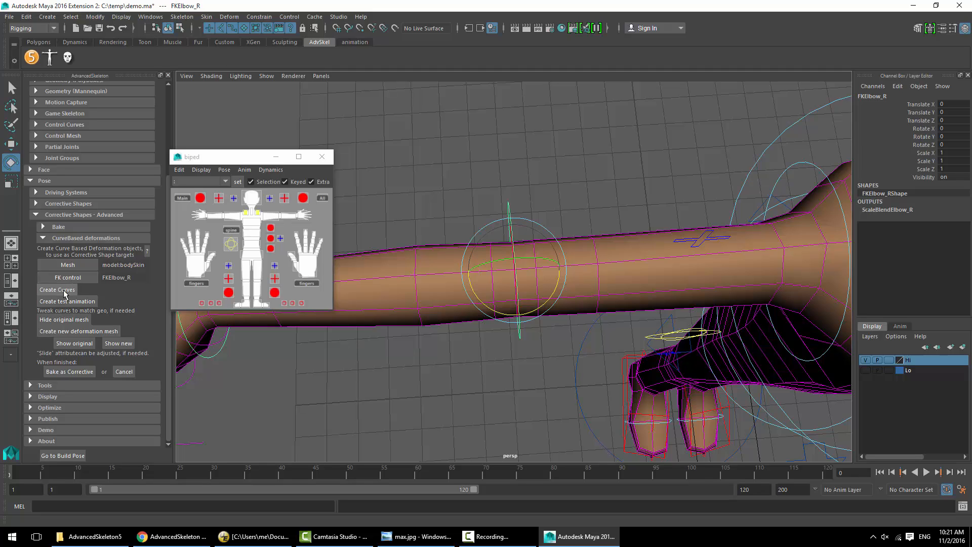
click(64, 291)
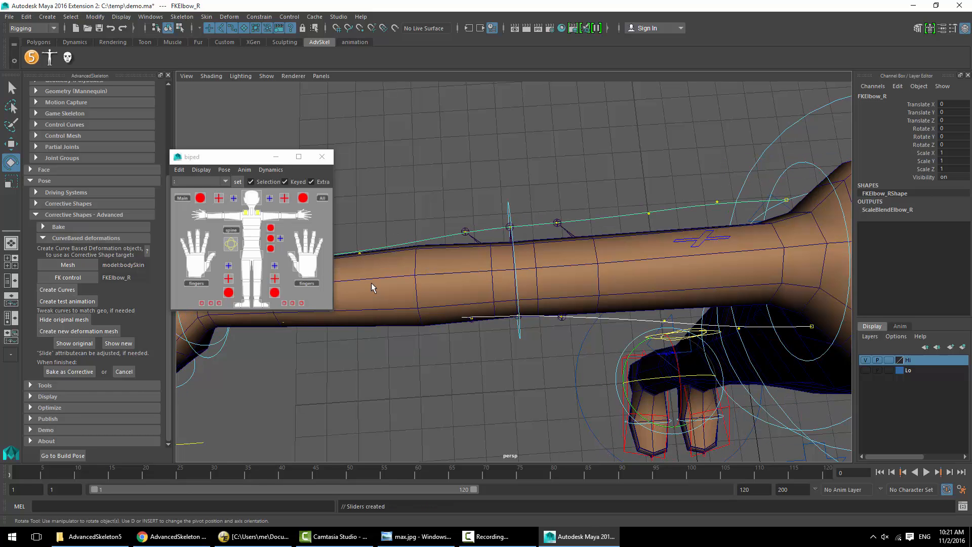
Show the right elbow in a wireframe top view, and create the test animation for its deformation curves
key(space)
key(space)
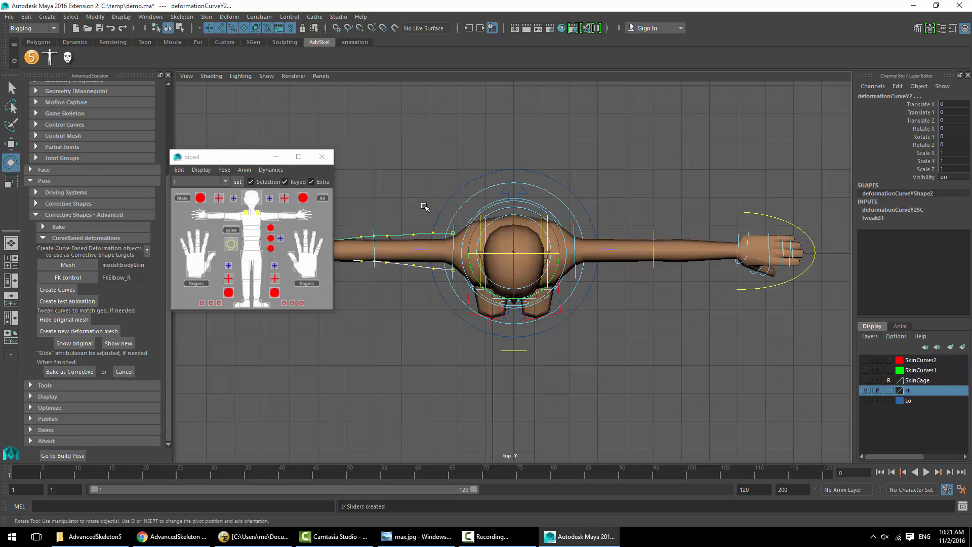
key(4)
alt+middle_drag(476, 257, 567, 268)
mouse_move(567, 268)
alt+right_down()
mouse_move(642, 282)
mouse_move(590, 267)
mouse_move(709, 273)
alt+right_up()
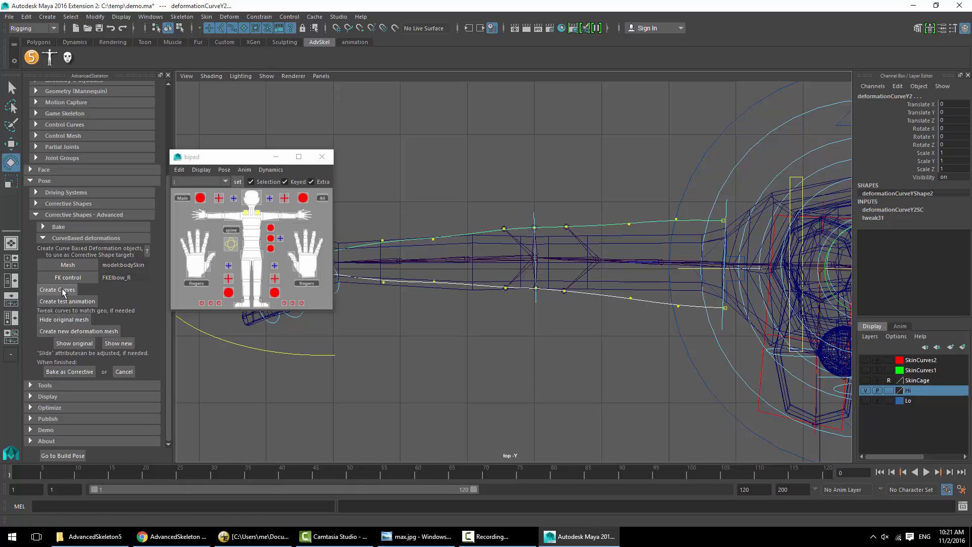
click(65, 301)
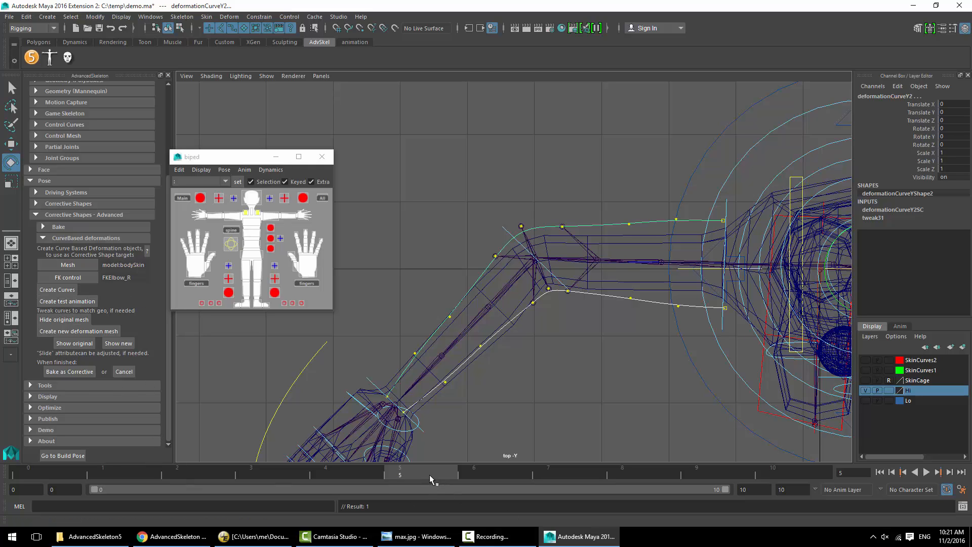
Play and scrub the elbow test animation to examine how the deformation curves follow the bending arm
key(alt+v)
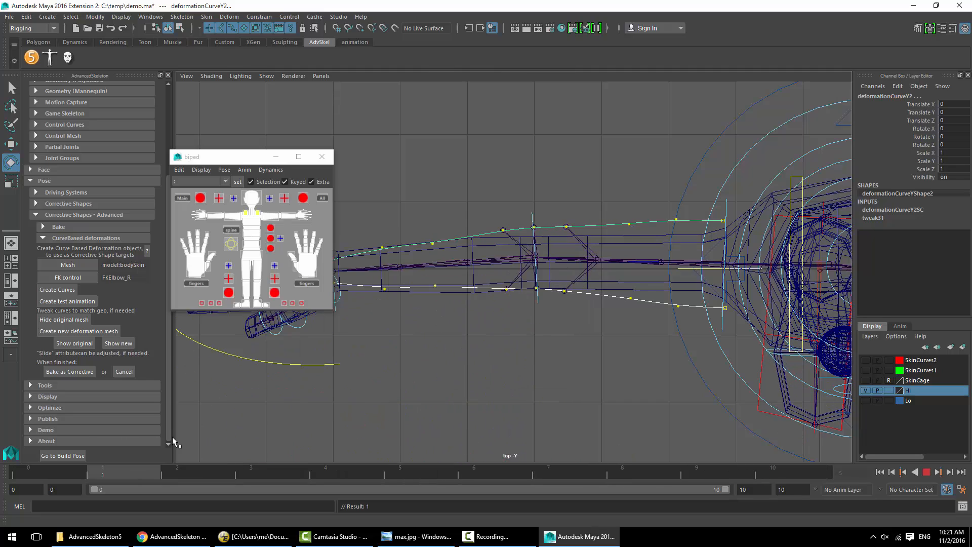
key(alt+v)
alt+middle_drag(641, 352, 621, 311)
alt+right_drag(620, 311, 647, 351)
alt+middle_drag(627, 351, 610, 359)
alt+right_drag(613, 359, 633, 377)
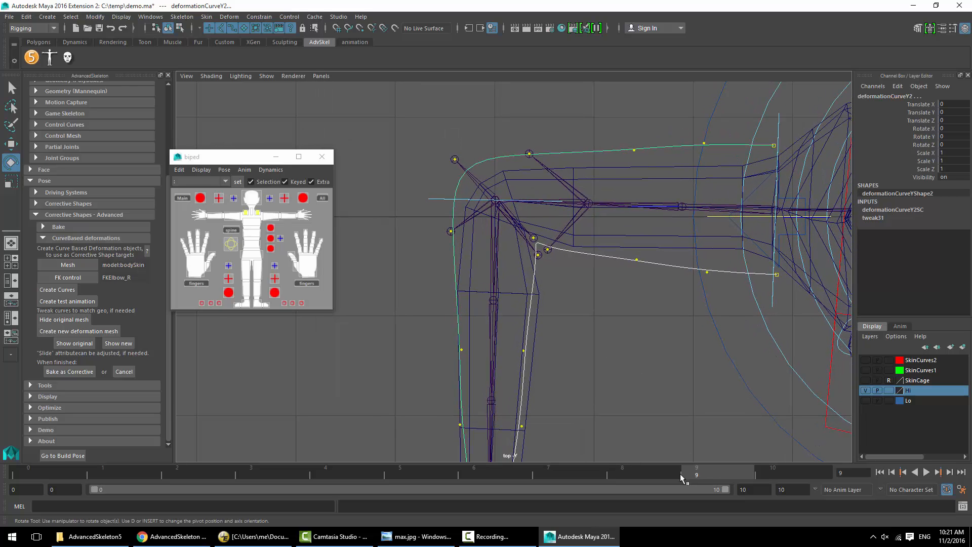
drag(681, 478, 623, 476)
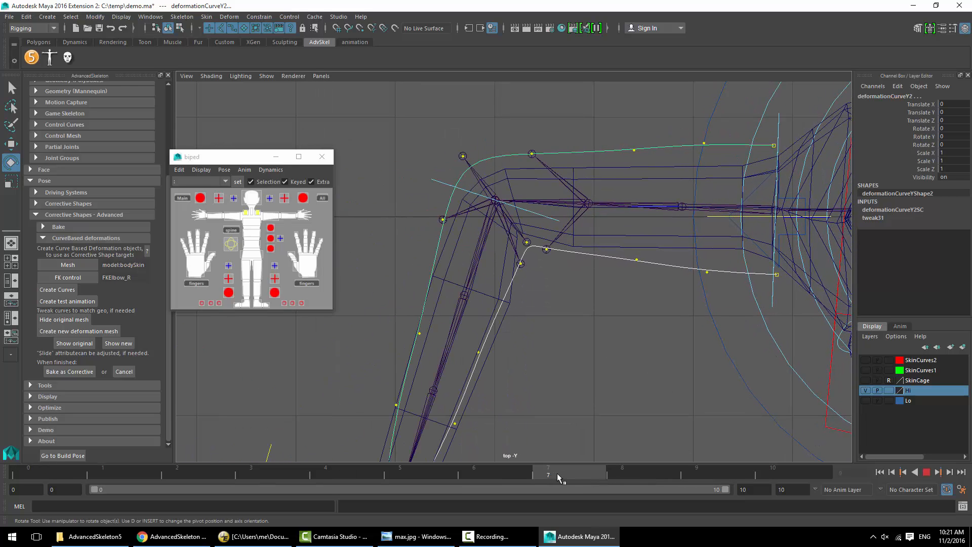
Compare the shaded body mesh and its wireframe at the bent elbow, and scrub the test animation with both deformation curves selected
key(5)
click(512, 183)
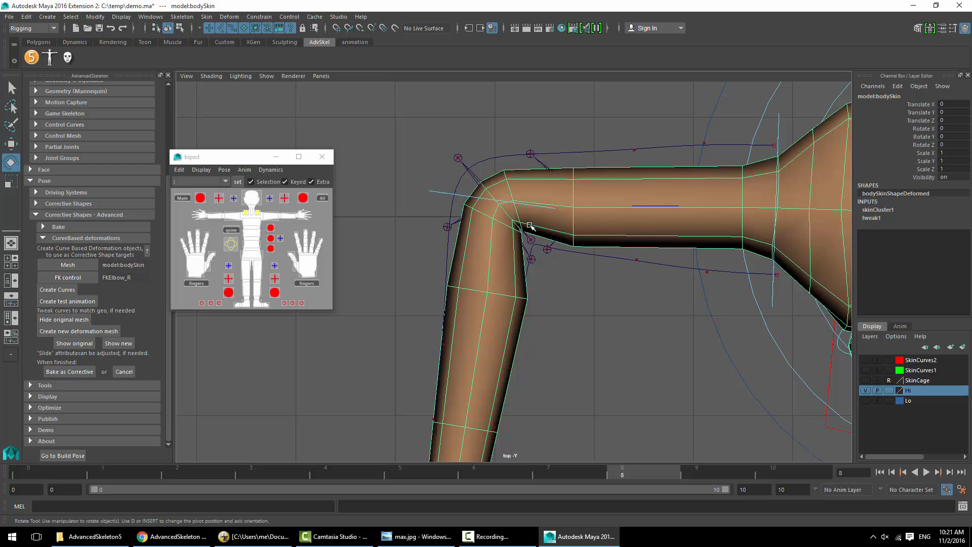
key(4)
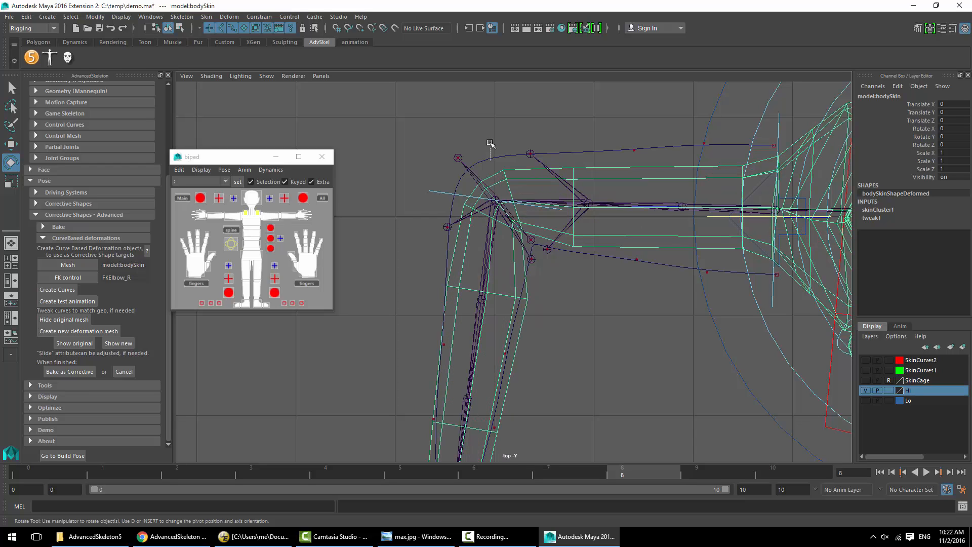
drag(490, 143, 504, 188)
shift+click(532, 250)
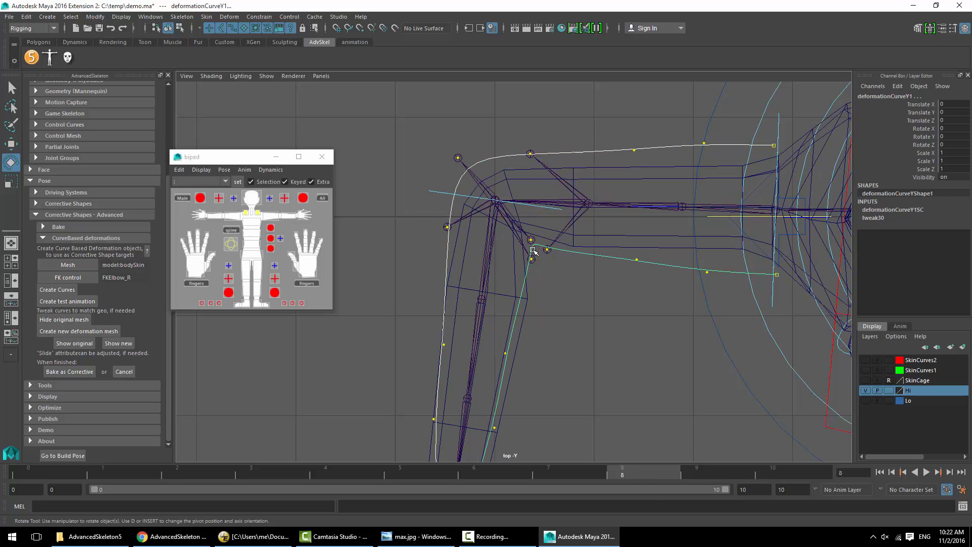
drag(640, 471, 505, 473)
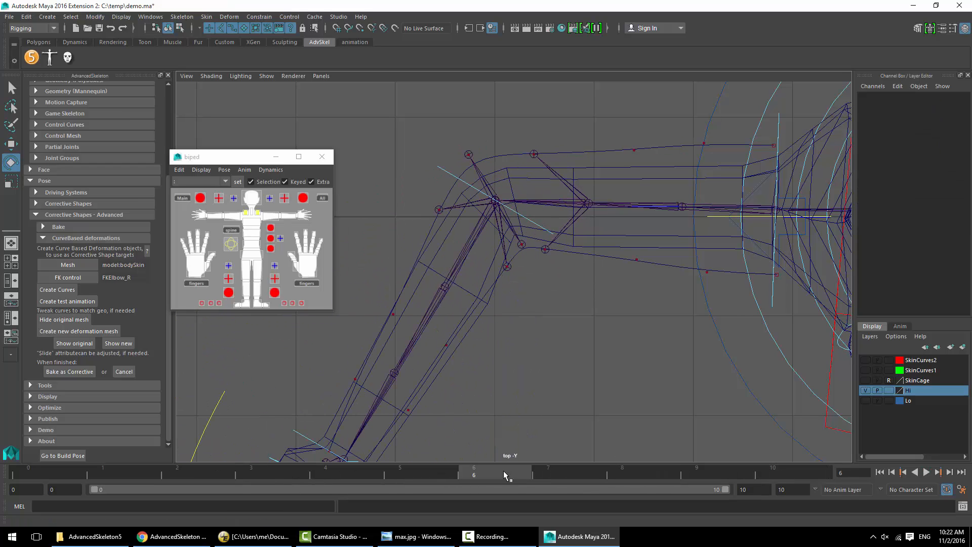
Try changing the Slide value of Elbow_R_middleSlider0 on the outer elbow curve, and undo the change
click(490, 157)
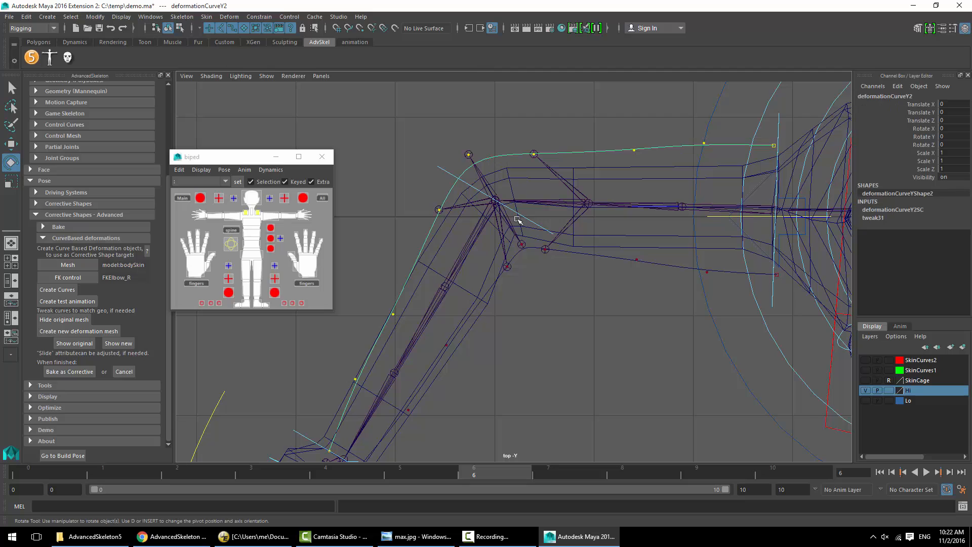
click(485, 150)
click(471, 155)
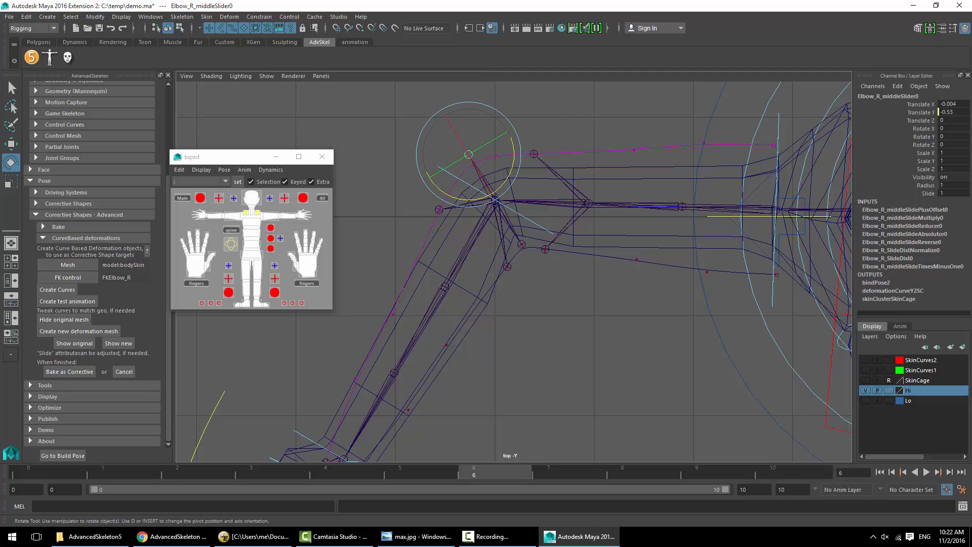
click(928, 192)
middle_drag(580, 256, 613, 258)
key(ctrl+z)
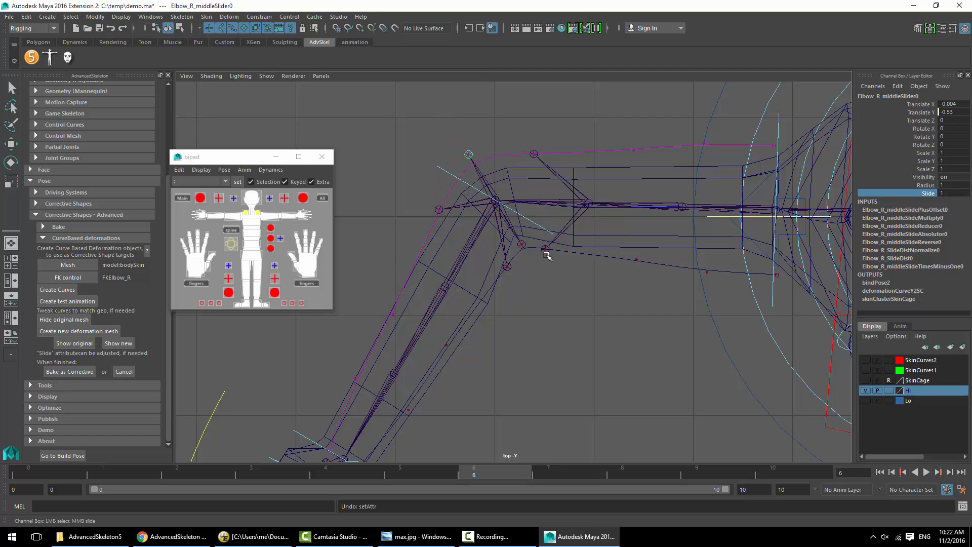
click(641, 244)
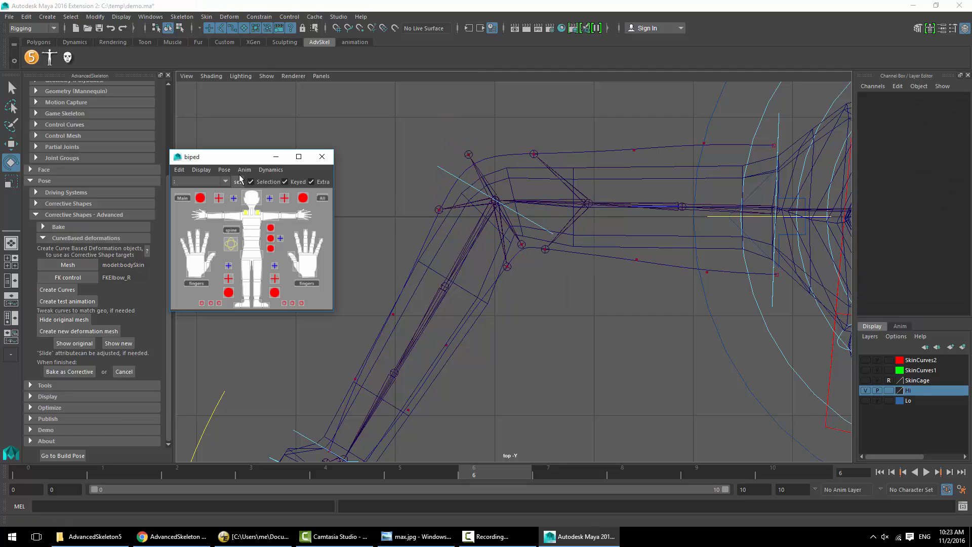
Move the biped picker window slightly aside, and collapse the Body section of the AdvancedSkeleton tools
drag(227, 162, 250, 161)
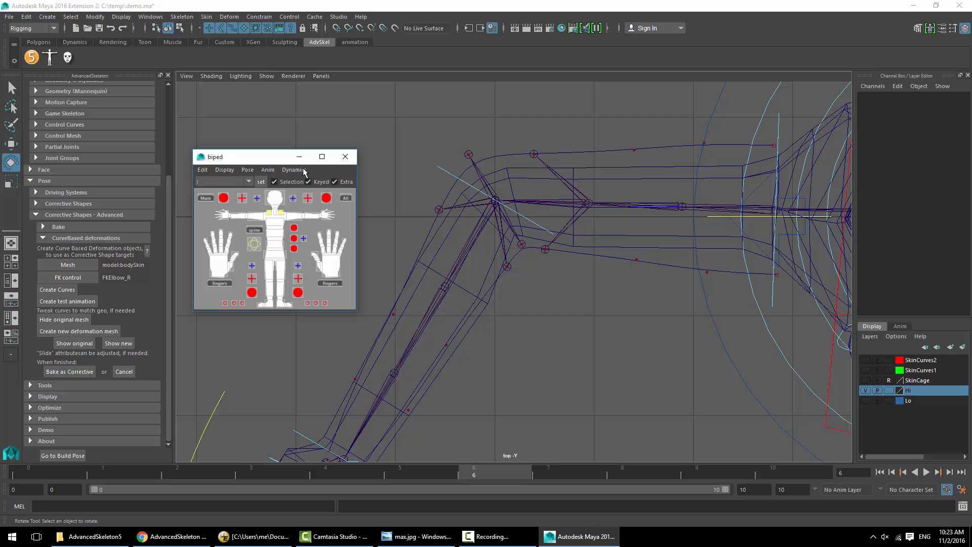
scroll(66, 143, up, 10)
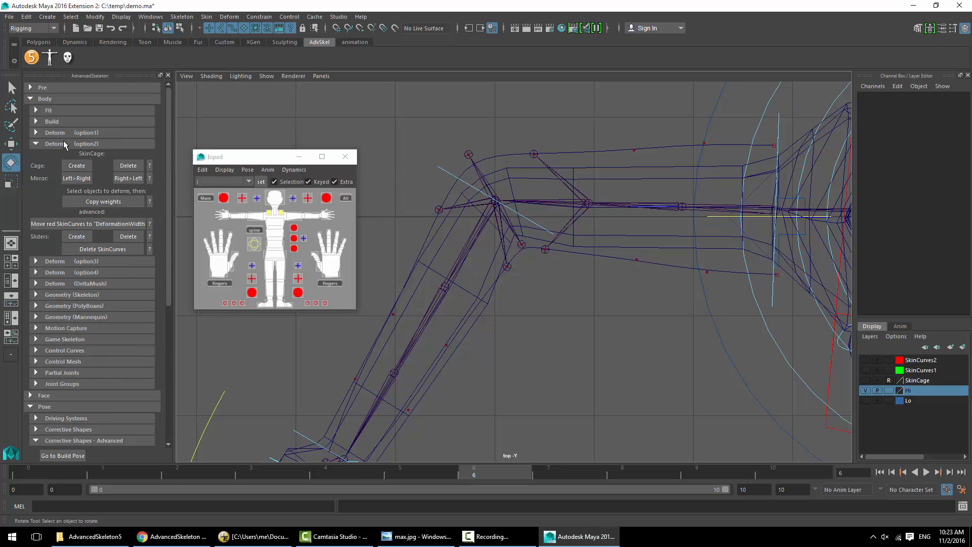
click(49, 101)
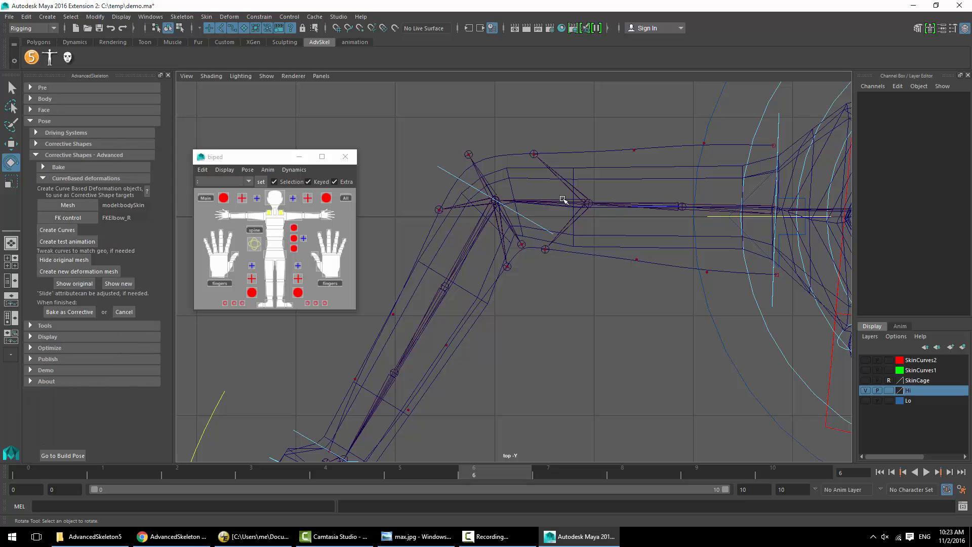
Set the Slide of Elbow_R_startSlider0 to 3, and adjust the Slide of the end slider on the same outer elbow curve
click(507, 161)
click(8, 92)
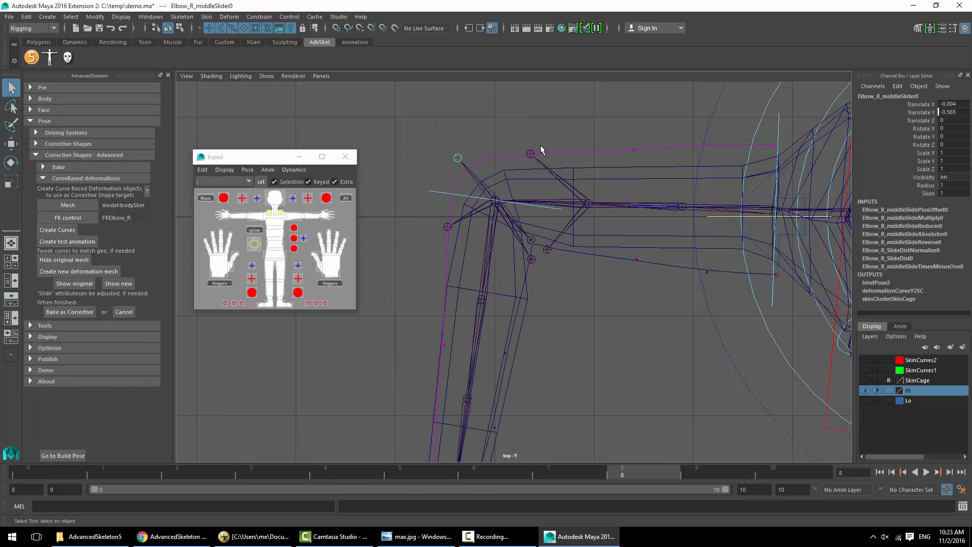
click(531, 153)
click(928, 193)
middle_drag(630, 233, 646, 232)
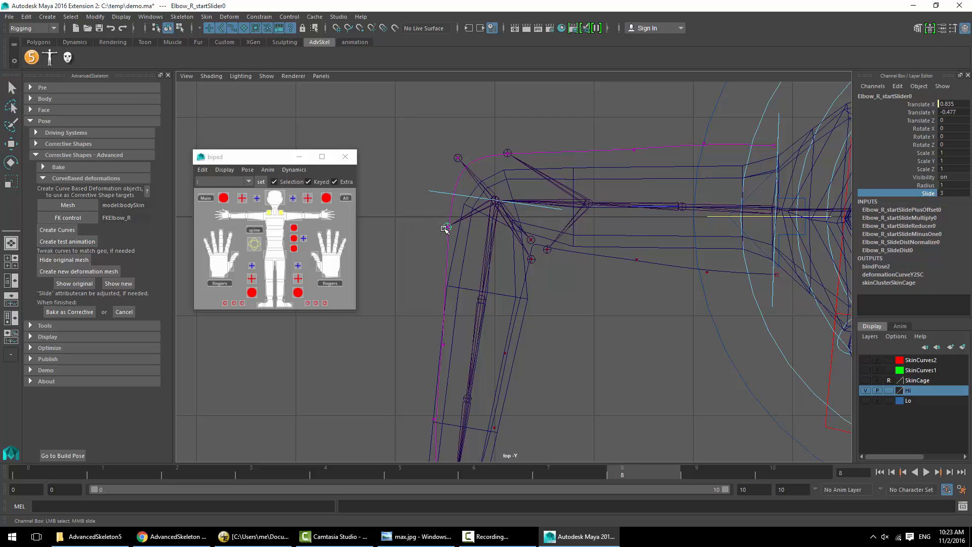
click(445, 228)
click(928, 193)
middle_drag(669, 278, 524, 258)
key(q)
Adjust the Slide of Elbow_R_endSlider2 on the inner elbow curve, and set the Slide of Elbow_R_middleSlider2 to 1.5
click(533, 258)
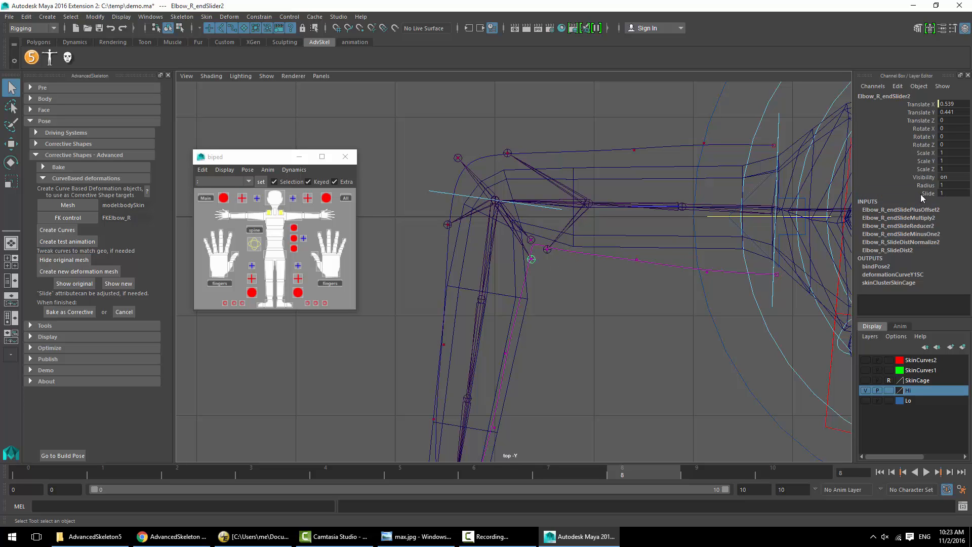
click(928, 194)
key(q)
click(531, 240)
mouse_move(693, 260)
middle_down()
mouse_move(706, 260)
mouse_move(678, 261)
middle_up()
click(928, 194)
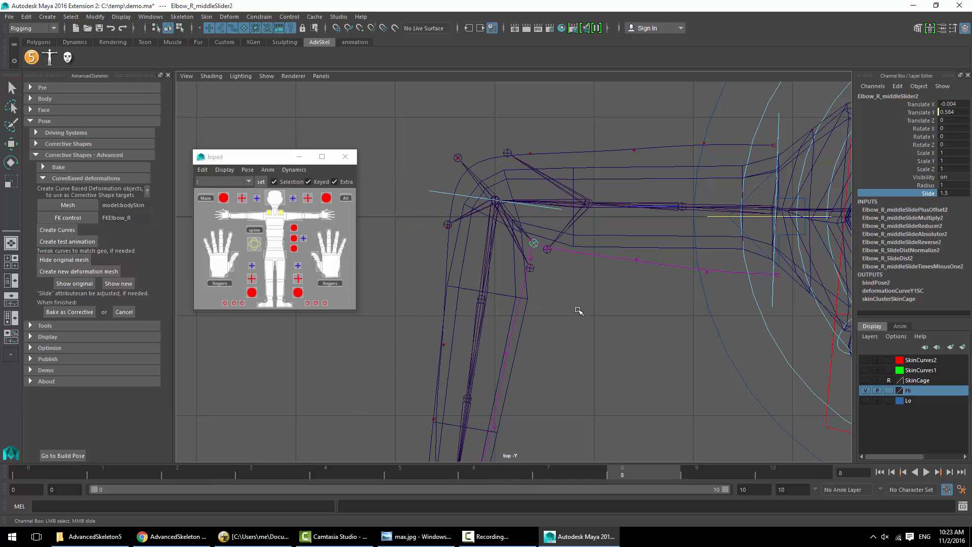
key(q)
click(743, 391)
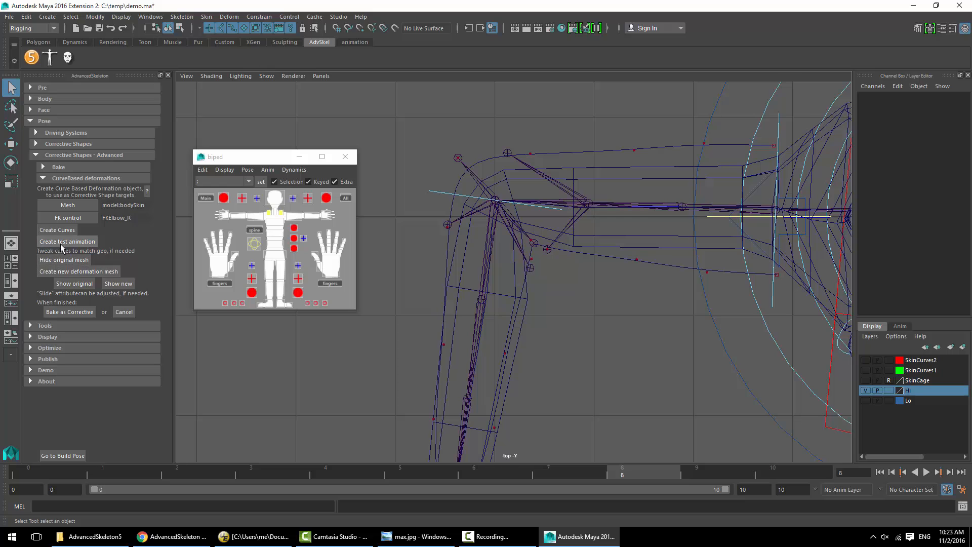
Hide the original mesh and create the new deformation mesh for the right elbow
click(67, 258)
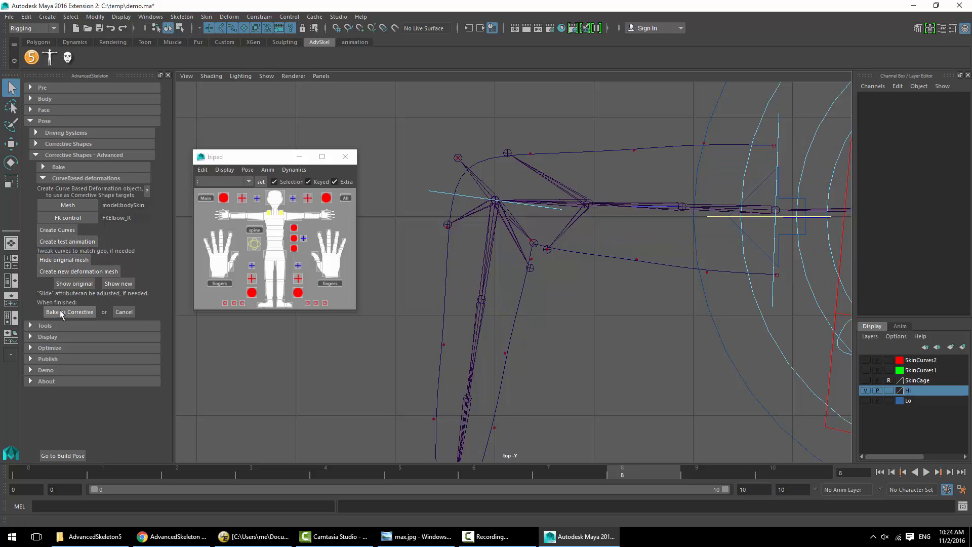
click(57, 272)
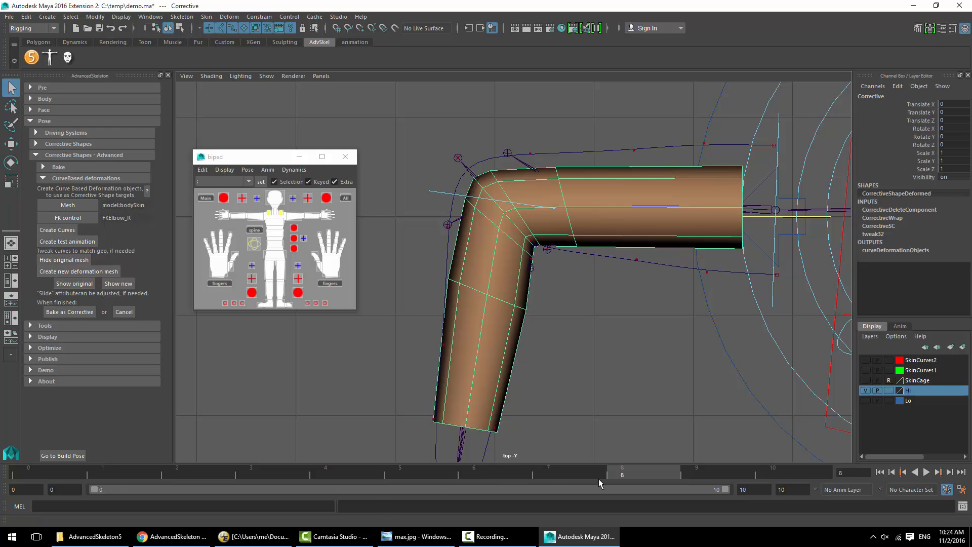
drag(434, 480, 633, 474)
Compare the original mesh with the new deformation mesh at the bent elbow on frames 8 and 9
click(74, 283)
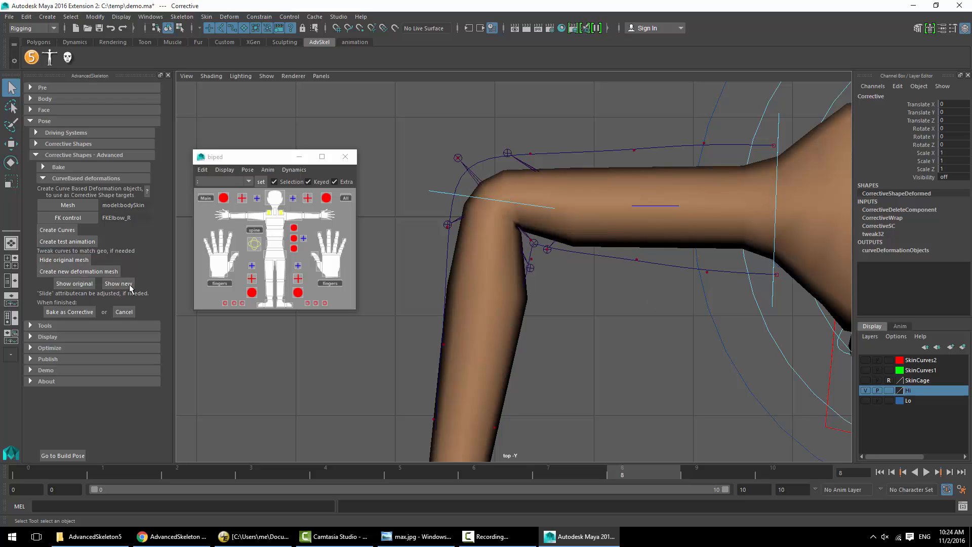
click(119, 284)
click(74, 284)
click(119, 284)
click(74, 284)
click(113, 288)
drag(620, 471, 709, 473)
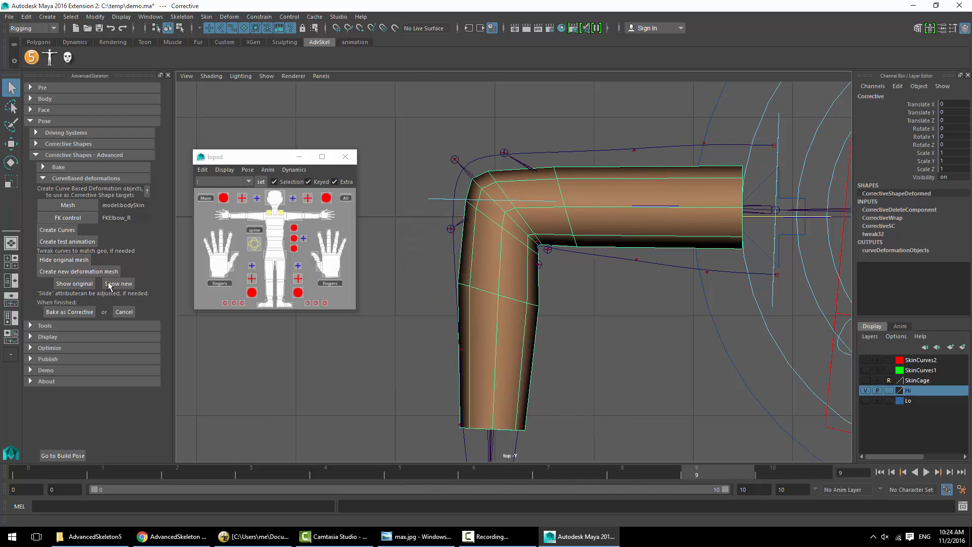
click(76, 284)
click(119, 284)
click(80, 285)
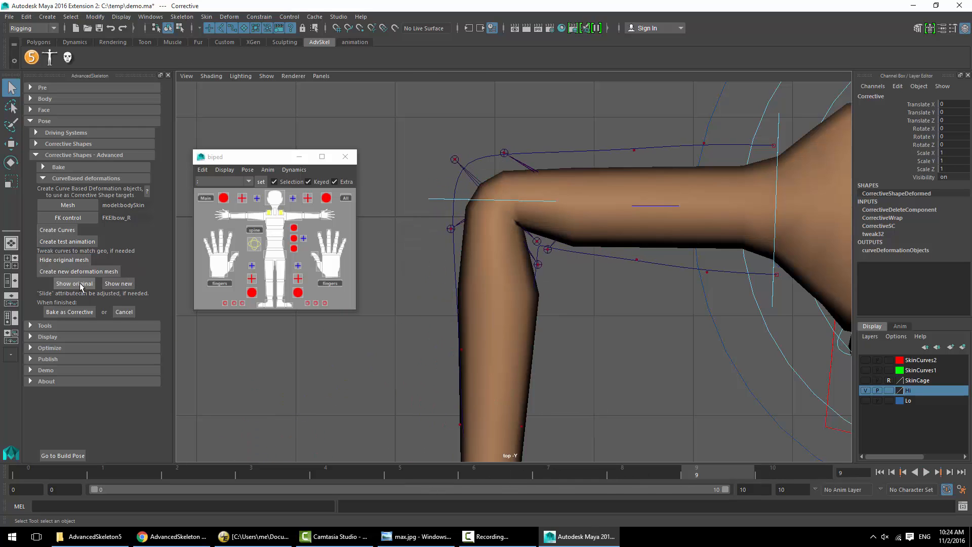
click(108, 284)
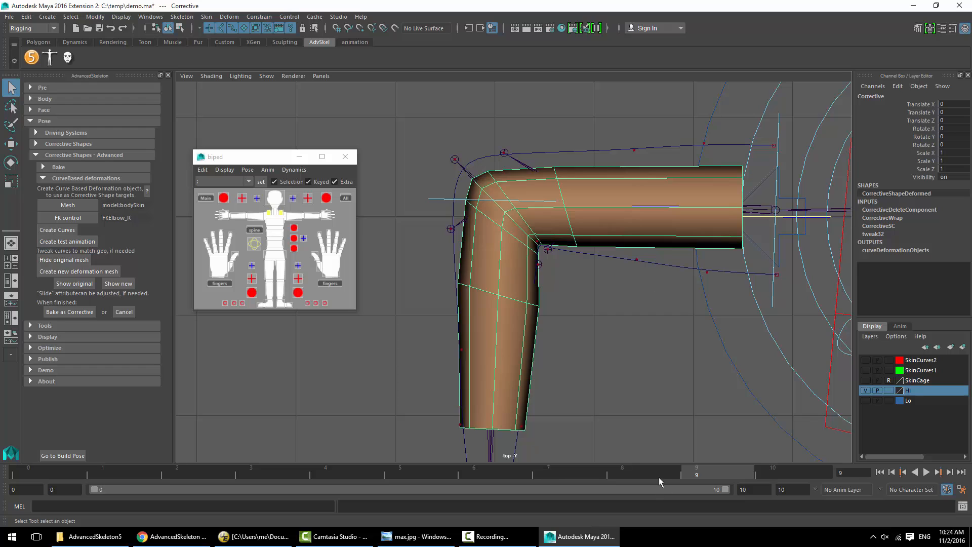
Check the new mesh at frames 8 and 10, and bake the elbow's curve-based deformation as a corrective shape
drag(658, 477, 623, 473)
click(462, 157)
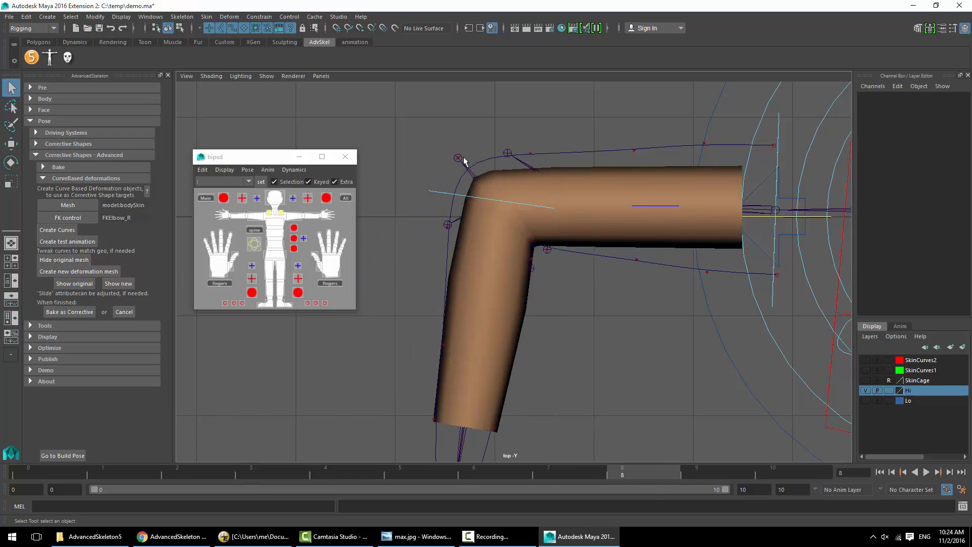
key(period)
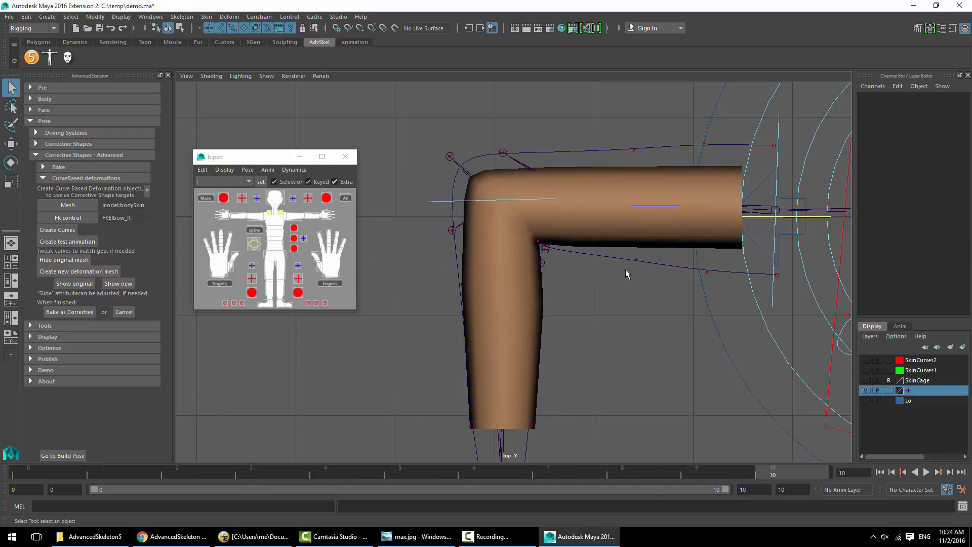
click(615, 241)
click(624, 298)
click(80, 312)
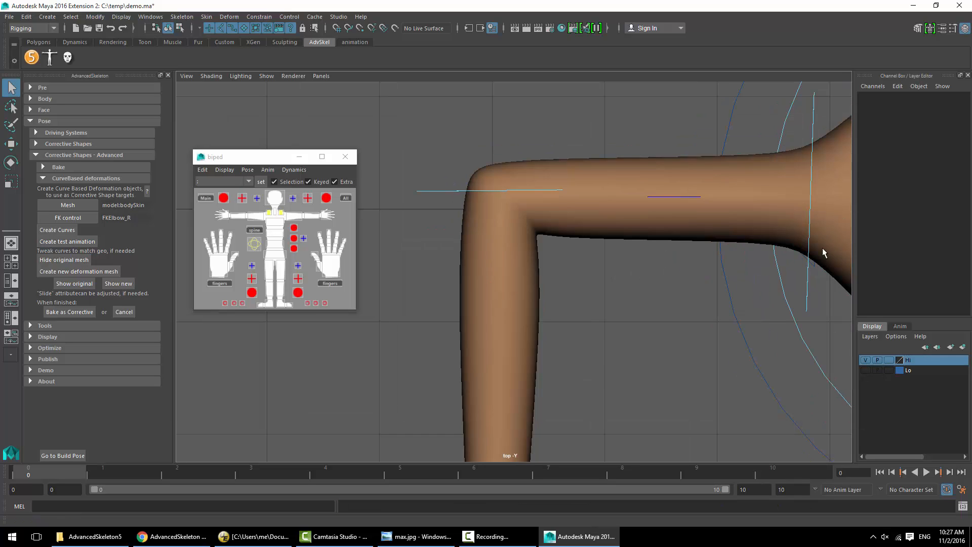
Bend FKElbow_R to about 104 degrees in Rotate Z, and vary the Envelope of bodySkinCorrective to test the baked corrective
drag(422, 177, 427, 219)
key(e)
mouse_move(536, 204)
mouse_down()
mouse_move(512, 230)
mouse_move(491, 230)
mouse_move(512, 230)
mouse_move(538, 202)
mouse_up()
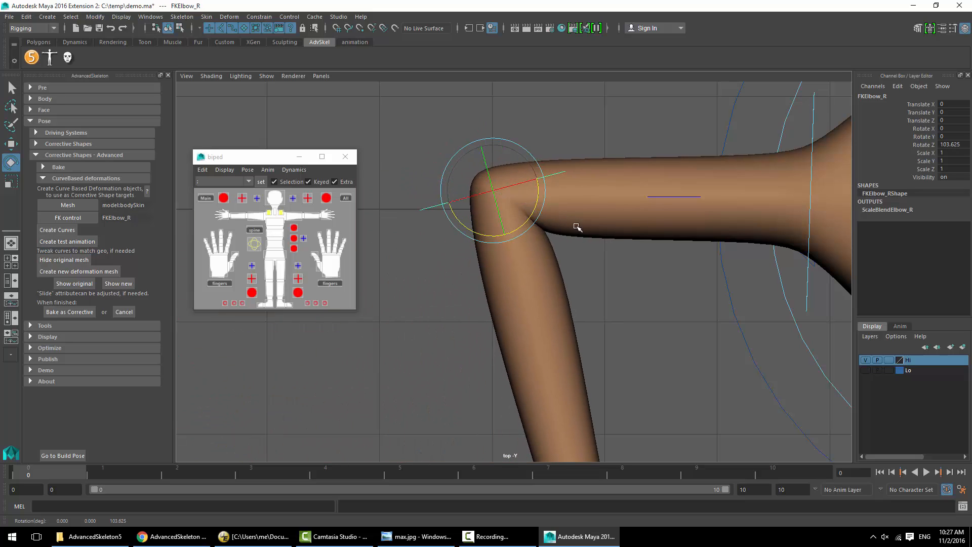
click(575, 224)
click(934, 221)
click(926, 226)
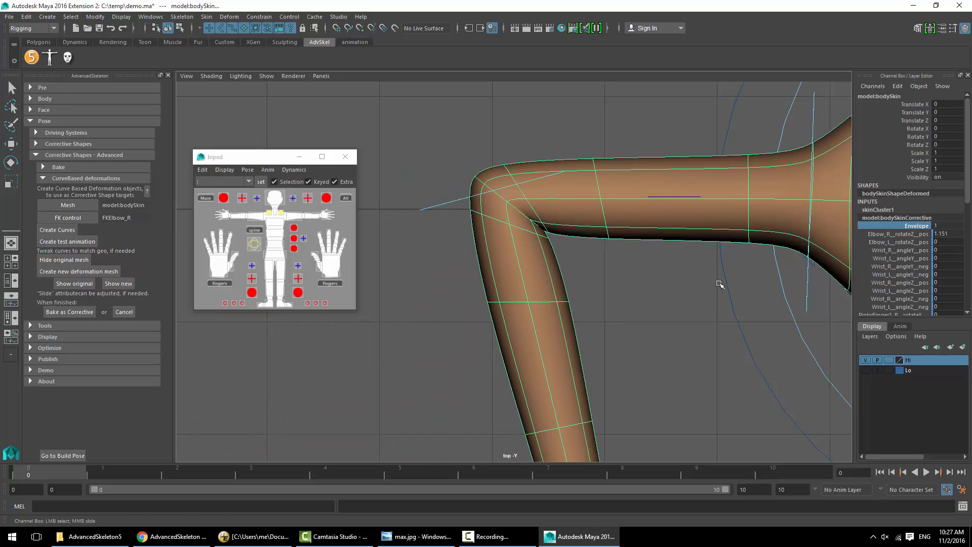
middle_drag(714, 286, 690, 291)
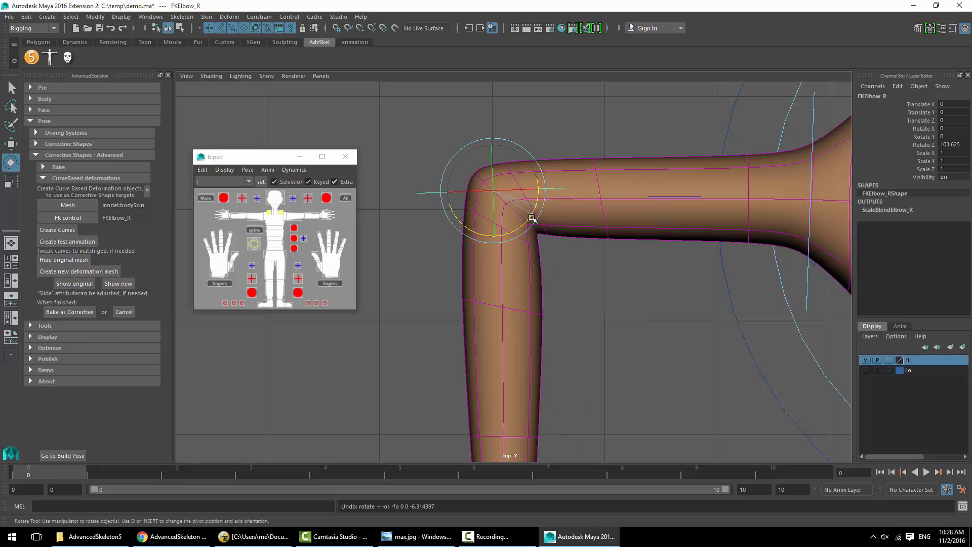
Rotate FKElbow_R once more to check the elbow bend, and return the character to its build pose
mouse_move(532, 218)
mouse_down()
mouse_move(498, 242)
mouse_move(533, 225)
mouse_up()
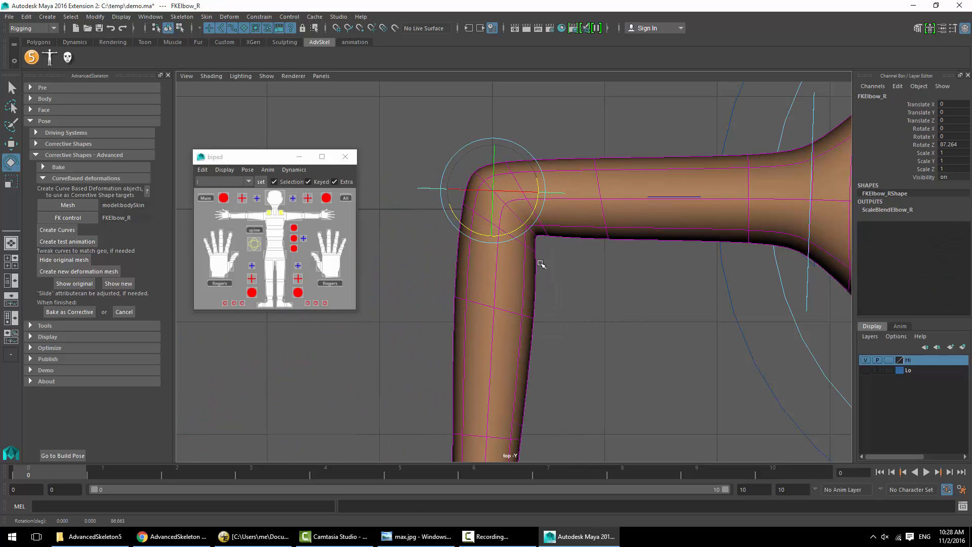
click(543, 267)
click(63, 456)
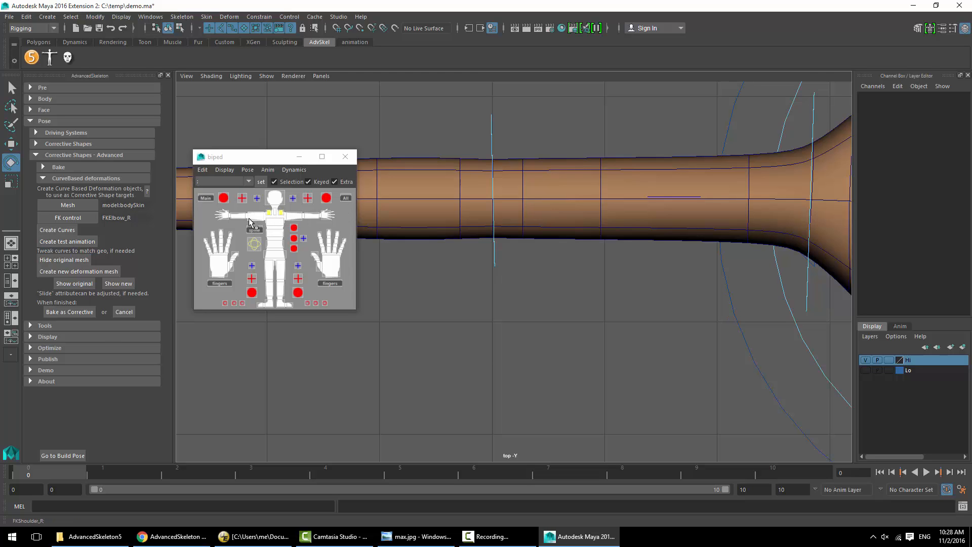
Assign FKWrist_R as the FK control, and create its deformation curves and test animation
alt+right_drag(462, 269, 365, 270)
alt+middle_drag(365, 271, 420, 267)
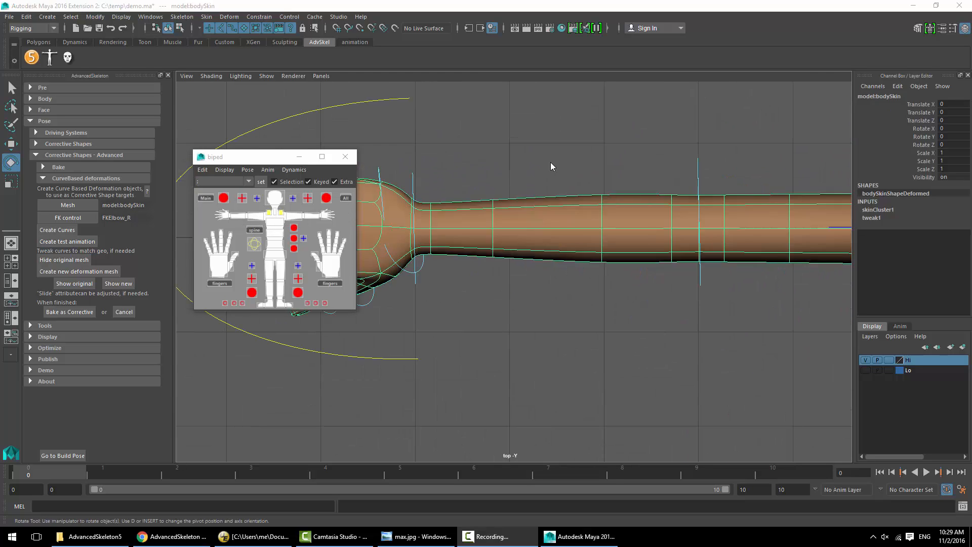
click(552, 166)
click(414, 200)
alt+middle_drag(451, 211, 610, 234)
click(80, 220)
click(62, 231)
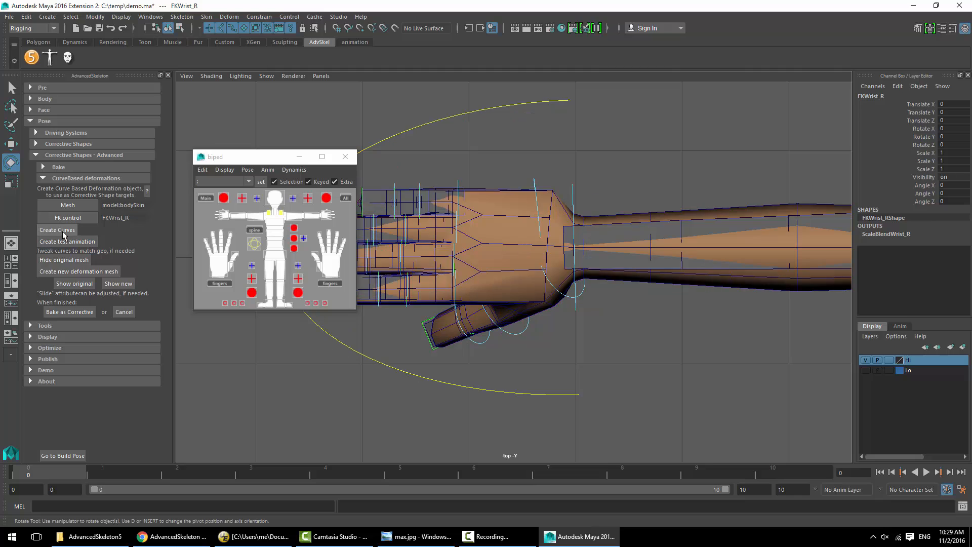
click(63, 242)
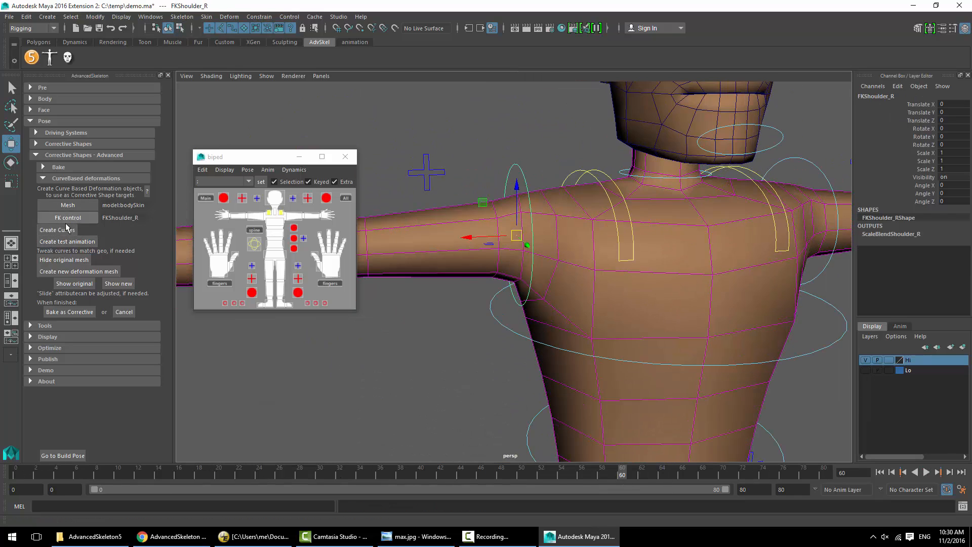
Create the test animation for the FKShoulder_R deformation curves, and scrub through it
click(65, 242)
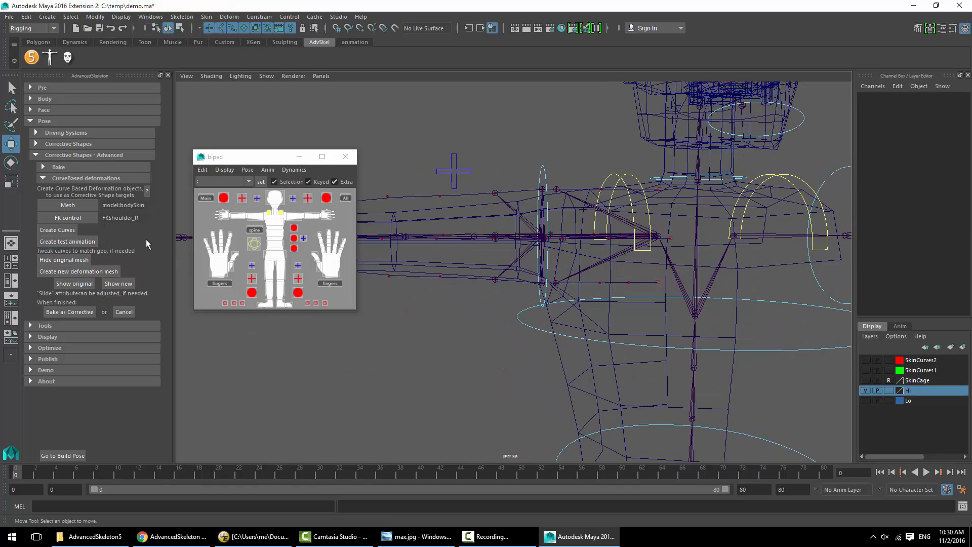
drag(355, 471, 298, 464)
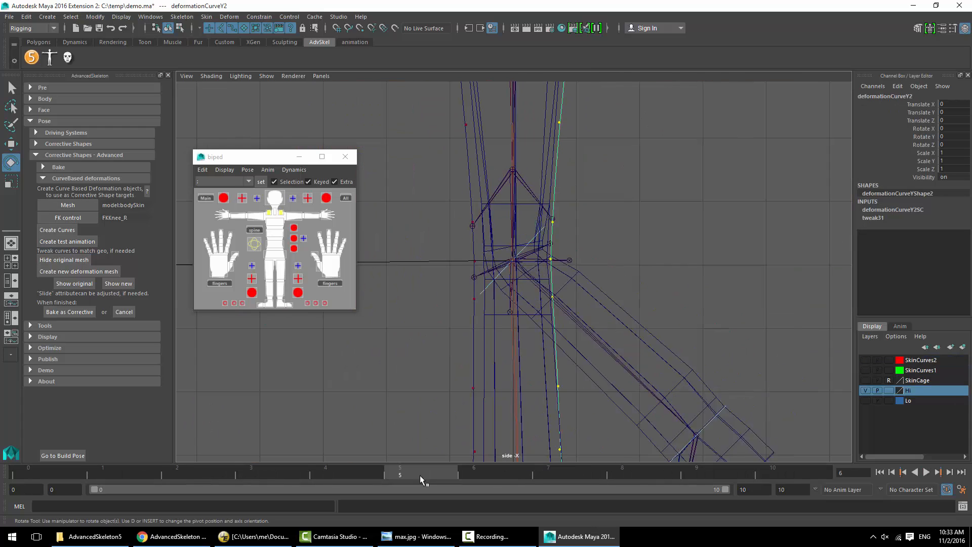
Hide the original mesh, and move the two deformation curve handles at the back of the bent right knee slightly outward
click(63, 259)
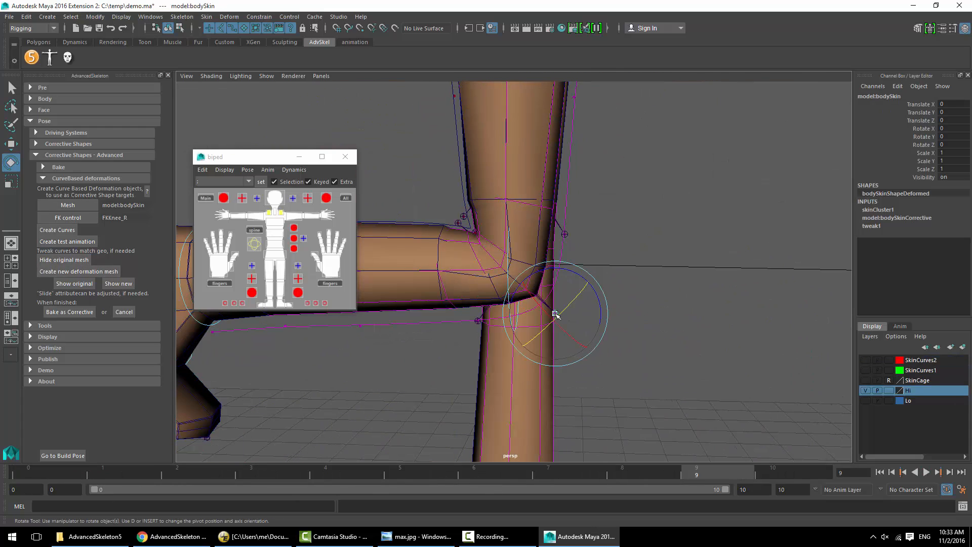
key(w)
drag(555, 313, 565, 324)
click(478, 321)
drag(478, 321, 469, 321)
key(e)
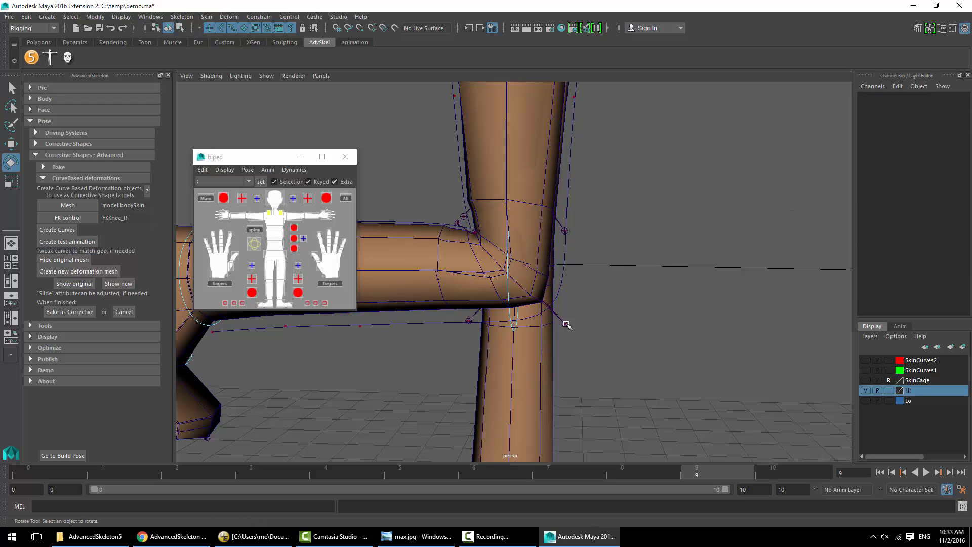
Bake the tweaked FKKnee_R deformation curves as a corrective shape
click(527, 284)
key(1)
click(522, 173)
click(516, 261)
click(415, 354)
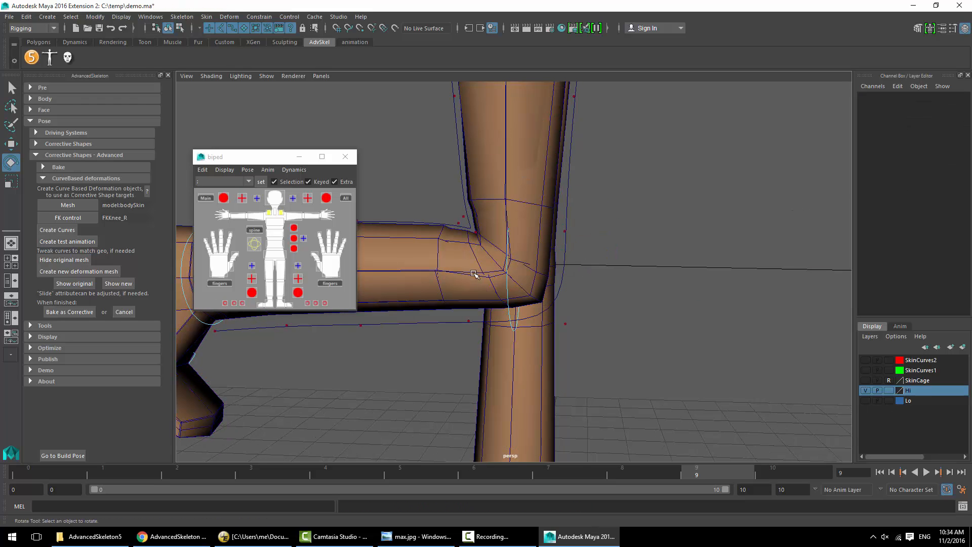
click(70, 312)
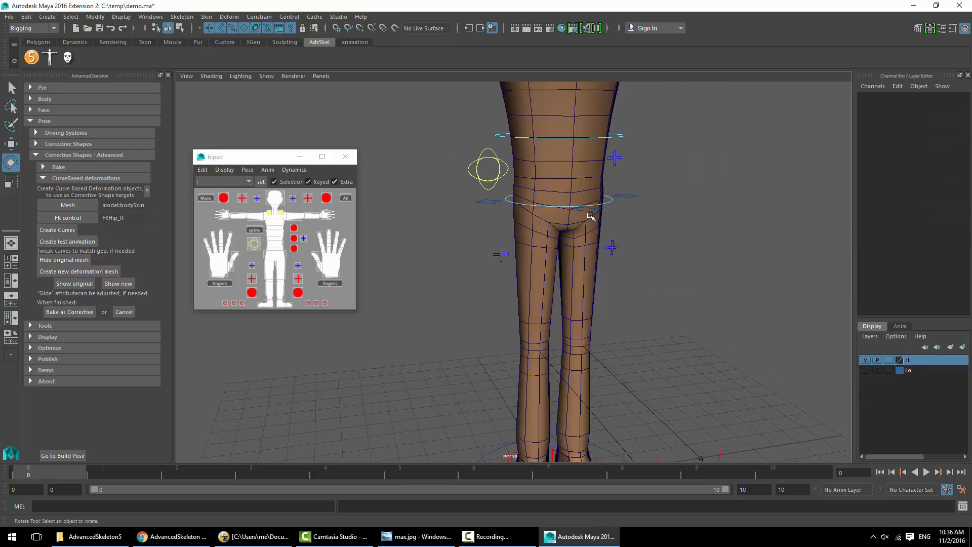
Bend FKElbow_R to about 86 degrees in Rotate Z to test the elbow corrective
click(537, 253)
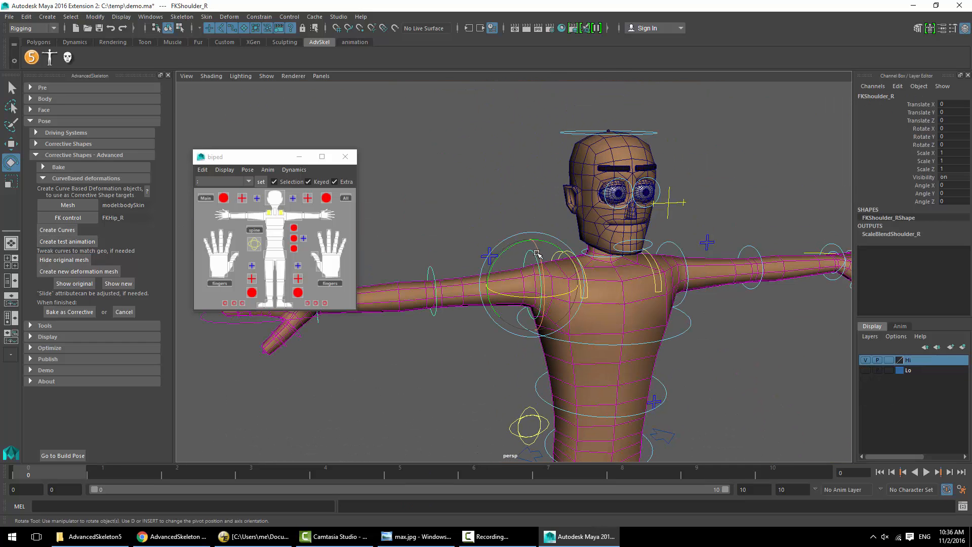
click(436, 270)
click(432, 273)
key(f)
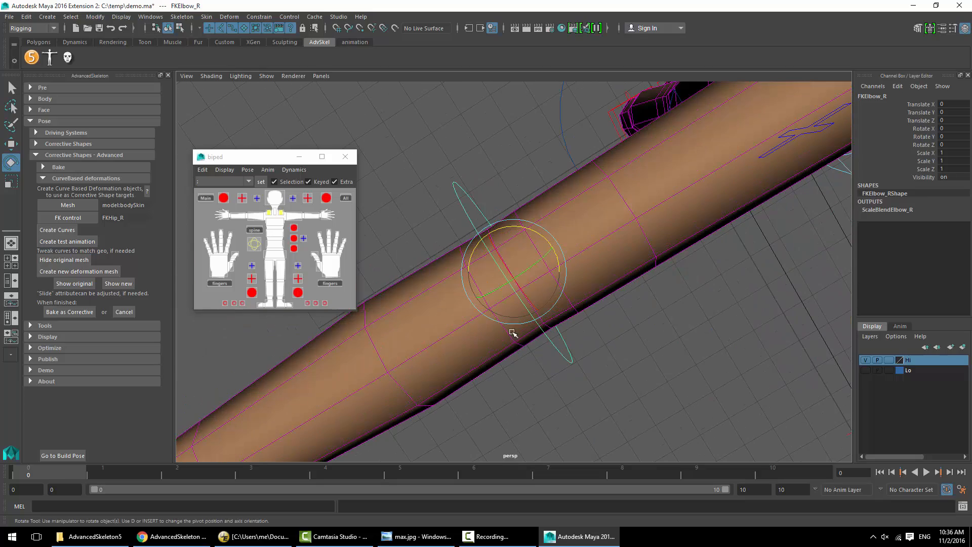
drag(558, 265, 538, 289)
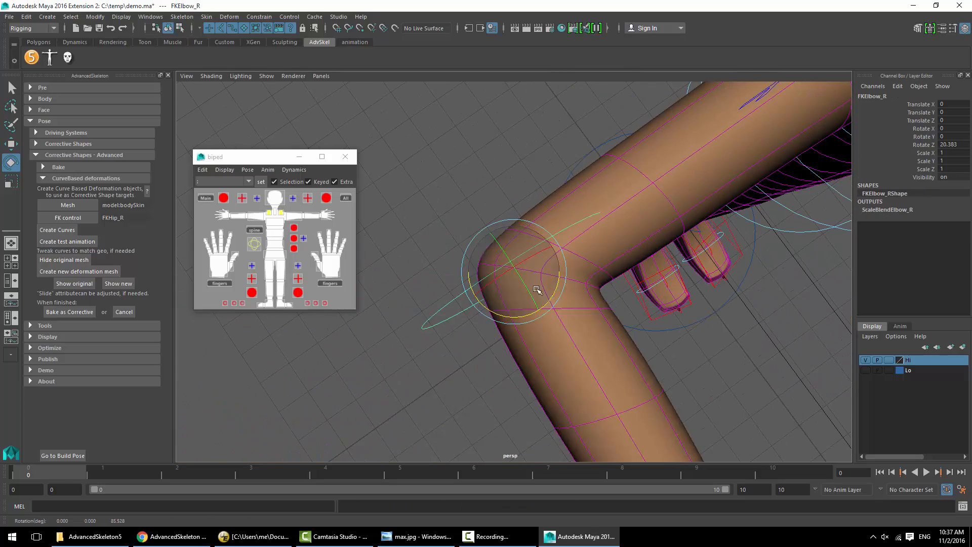
Rotate the right scapula control and FKShoulder_R, with the shoulder at about -37 degrees in Rotate Y, to test the shoulder deformation
scroll(538, 288, down, 5)
alt+middle_drag(707, 451, 610, 272)
click(648, 313)
scroll(609, 271, up, 4)
alt+drag(549, 257, 507, 248)
alt+right_drag(506, 248, 405, 238)
click(810, 281)
alt+middle_drag(810, 281, 615, 281)
click(618, 282)
alt+drag(618, 282, 628, 244)
alt+right_drag(628, 243, 862, 302)
alt+middle_drag(862, 302, 757, 289)
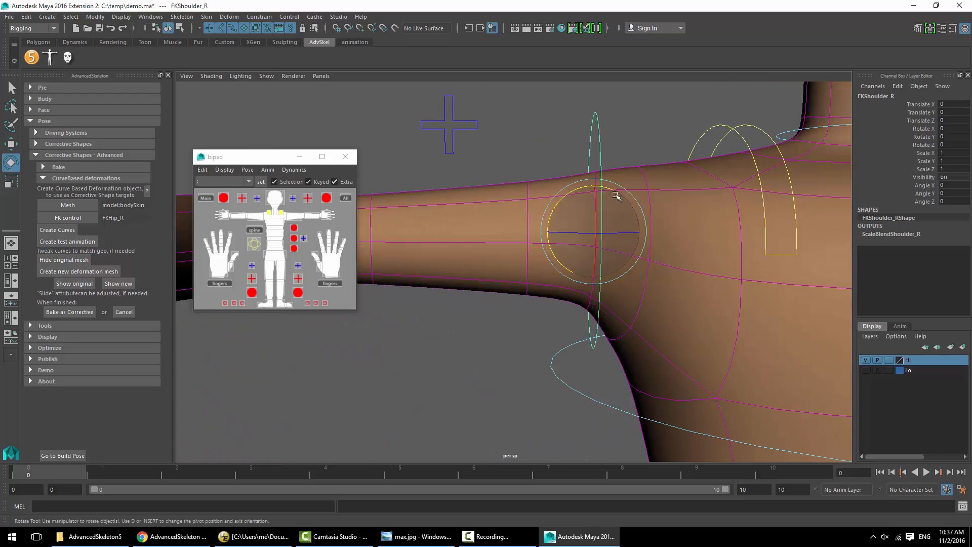
drag(601, 186, 652, 233)
click(705, 125)
drag(750, 203, 768, 189)
click(547, 127)
drag(569, 158, 584, 205)
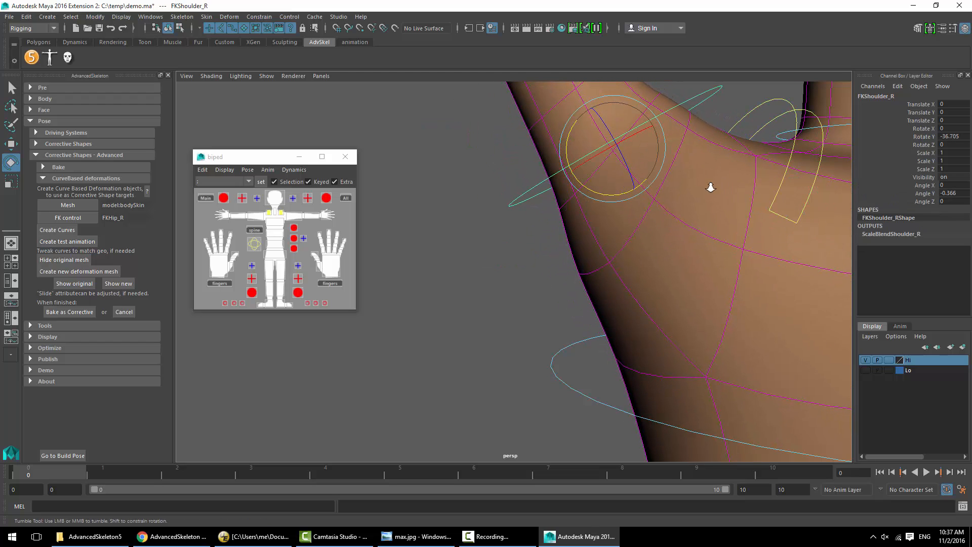
Lift the right foot with IKLeg_R to about 5.08 in Translate Y and Z to test the knee and hip deformation
alt+right_drag(709, 187, 575, 213)
alt+middle_drag(574, 212, 557, 91)
alt+middle_drag(471, 342, 468, 283)
alt+drag(469, 284, 569, 306)
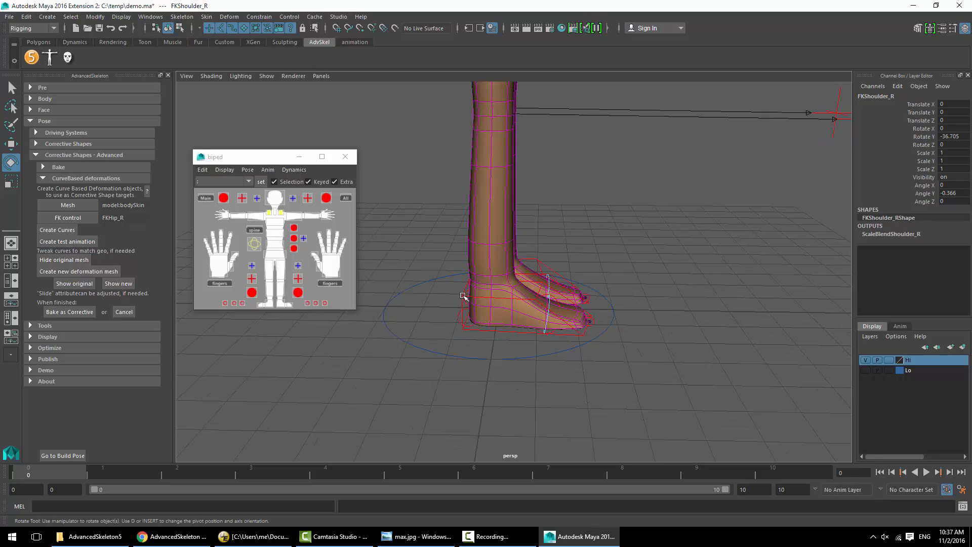
click(462, 298)
key(w)
alt+middle_drag(566, 185, 575, 293)
alt+drag(575, 294, 573, 269)
alt+middle_drag(573, 269, 722, 148)
alt+right_drag(722, 148, 760, 175)
alt+middle_drag(759, 175, 614, 172)
middle_drag(614, 172, 750, 182)
alt+drag(749, 182, 690, 188)
middle_drag(690, 189, 827, 123)
alt+drag(827, 122, 704, 168)
alt+right_drag(704, 168, 598, 203)
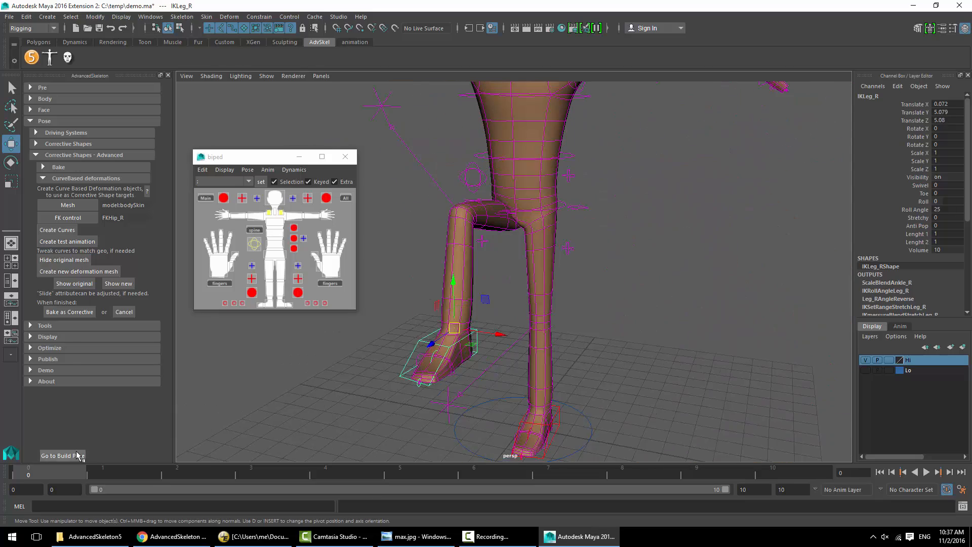
Return the character to its build pose, and open the Face setup options
click(78, 455)
alt+right_drag(607, 274, 514, 268)
alt+drag(616, 294, 635, 305)
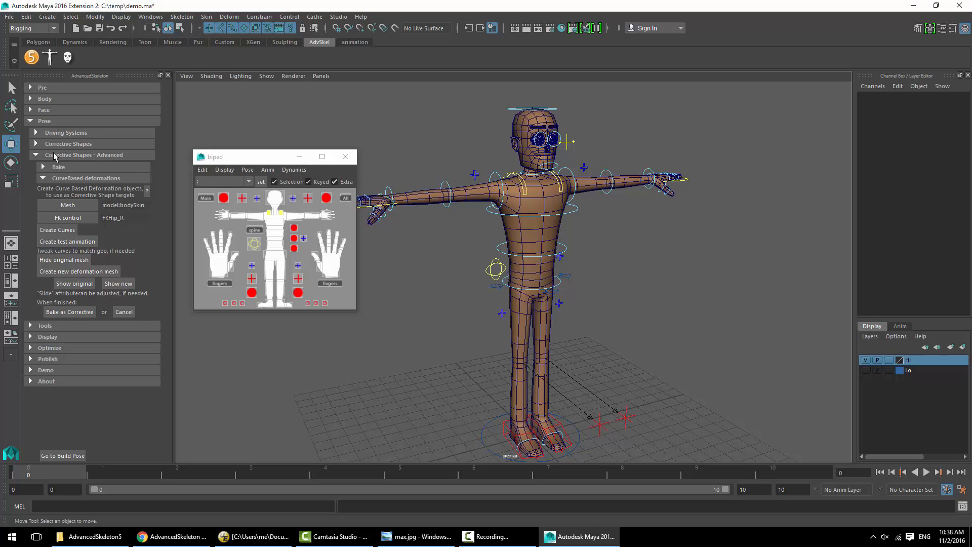
click(43, 122)
click(44, 110)
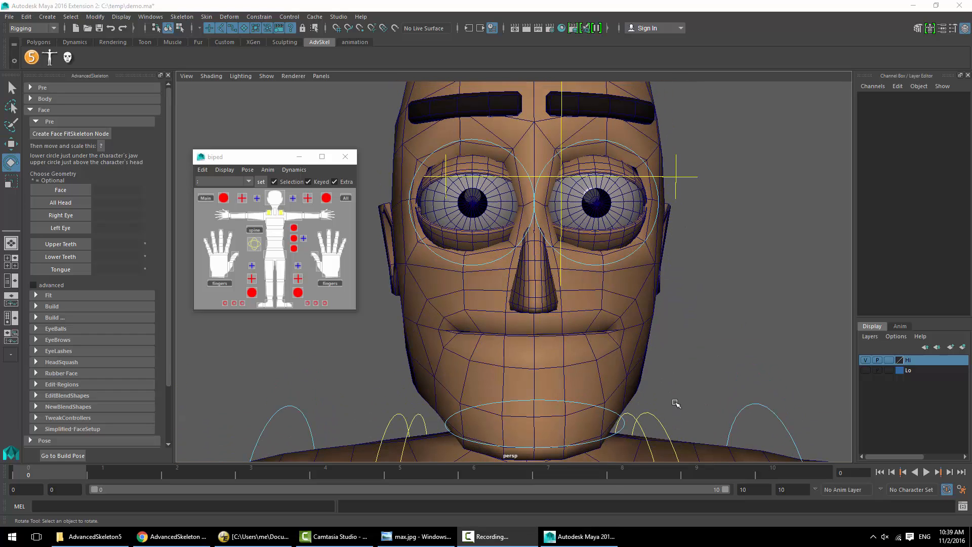
Move the AimEye_M control to test the eyes, and undo the move
click(615, 174)
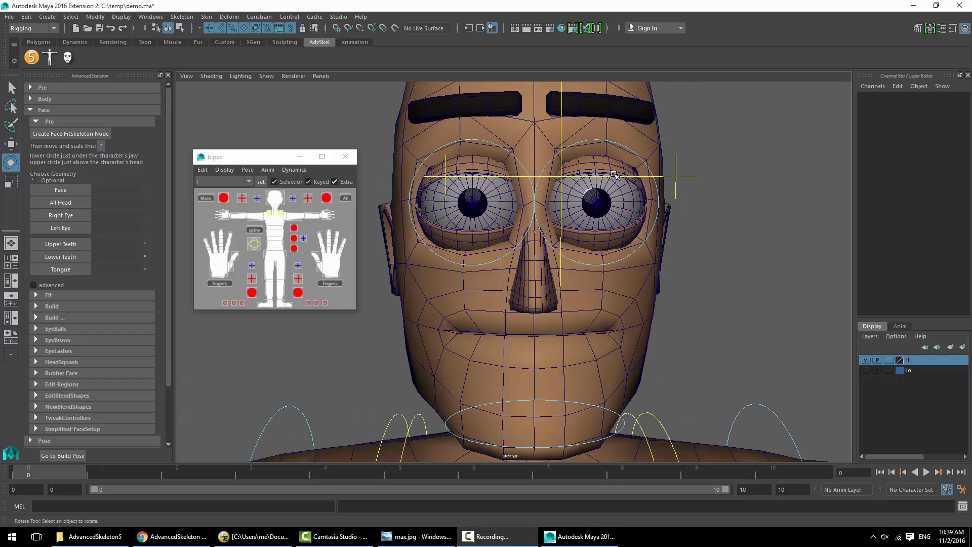
click(615, 177)
key(w)
middle_drag(683, 287, 649, 205)
key(ctrl+z)
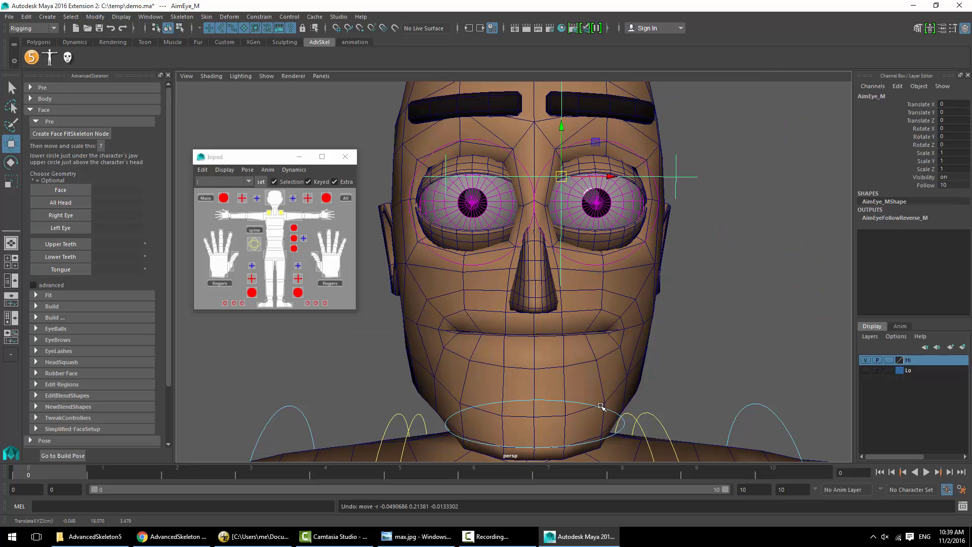
Rotate the FKJaw_M control to test the jaw, and undo the rotation
click(601, 407)
key(e)
drag(552, 297, 542, 310)
key(ctrl+z)
click(567, 221)
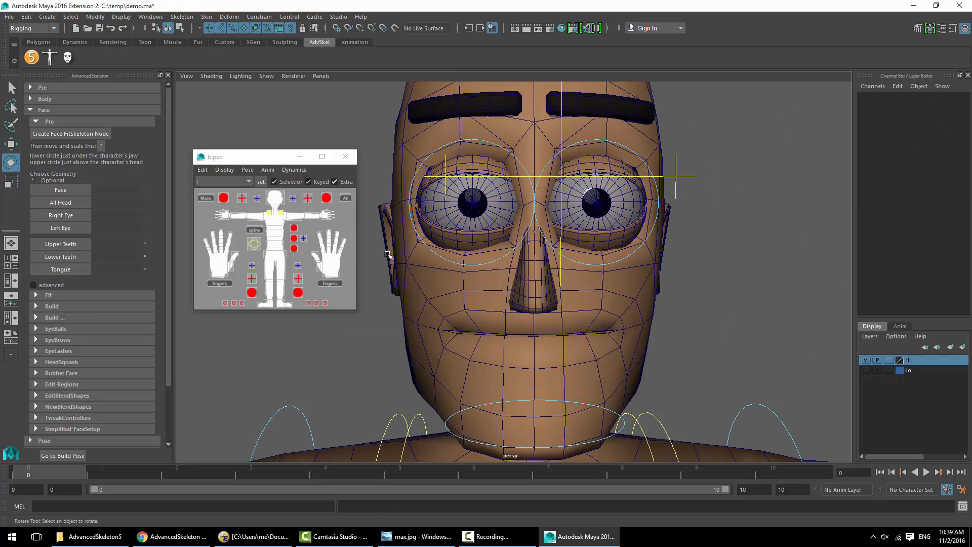
Move AimEye_M once more to check the eye aim, and undo the move
click(561, 220)
key(w)
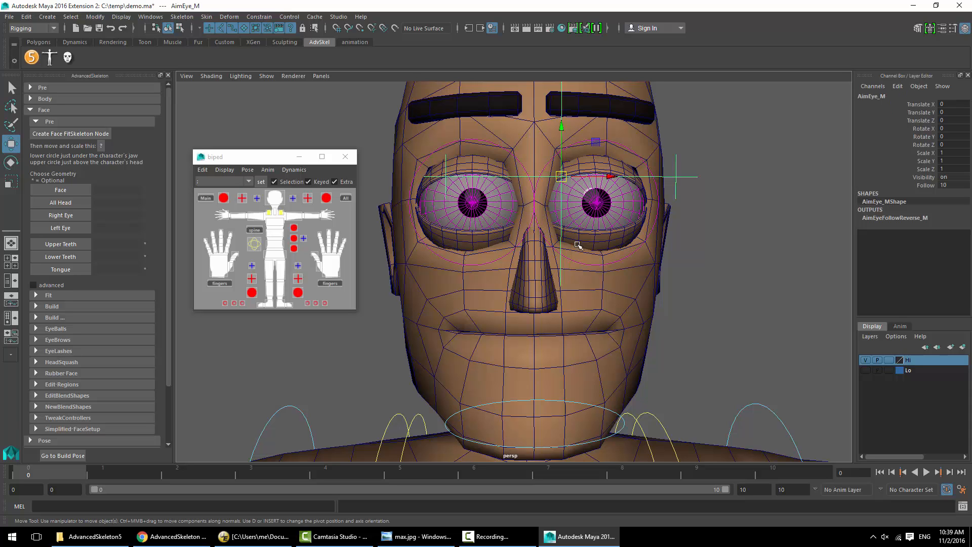
middle_drag(619, 279, 604, 267)
key(ctrl+z)
click(688, 371)
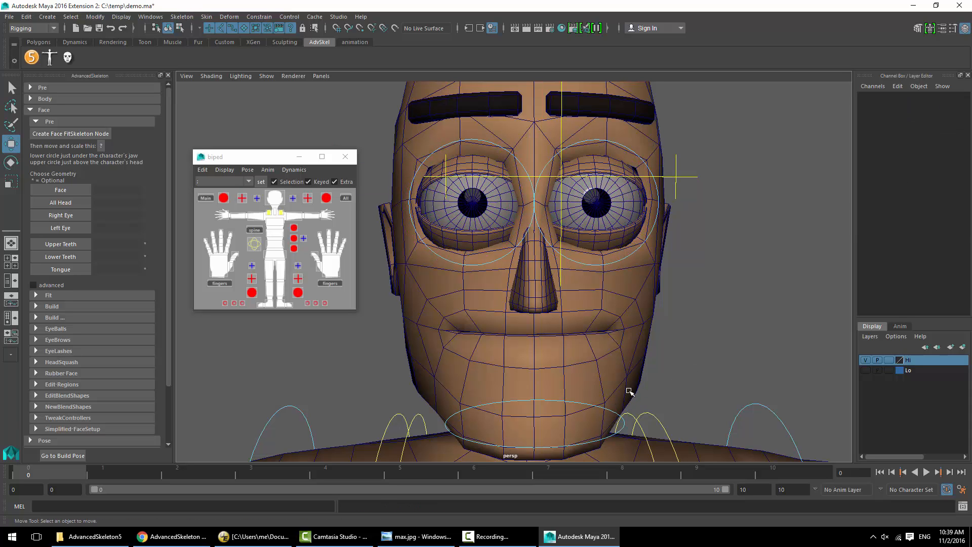
Rotate FKJaw_M again to about 4.87, 5.83 and -6.34 degrees, and undo the rotation
click(597, 407)
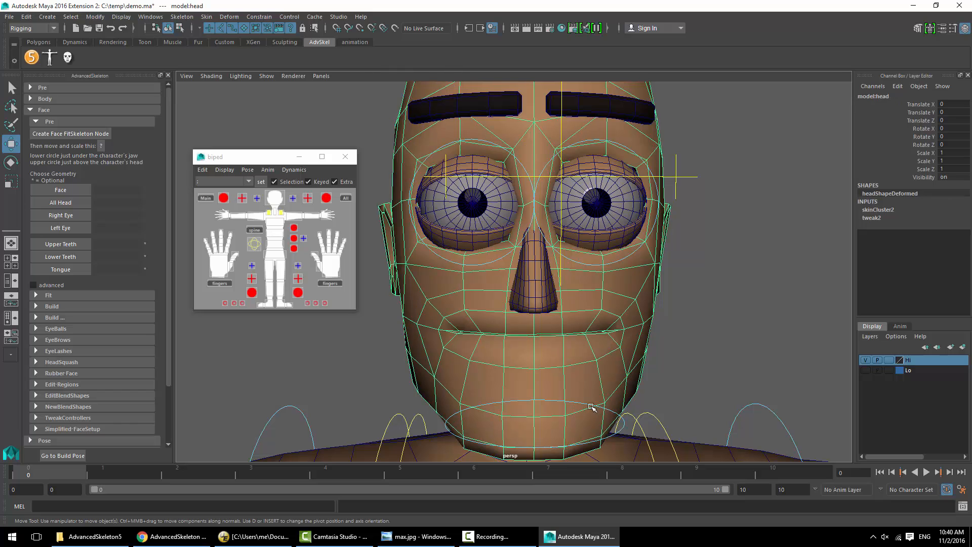
key(e)
drag(555, 301, 536, 315)
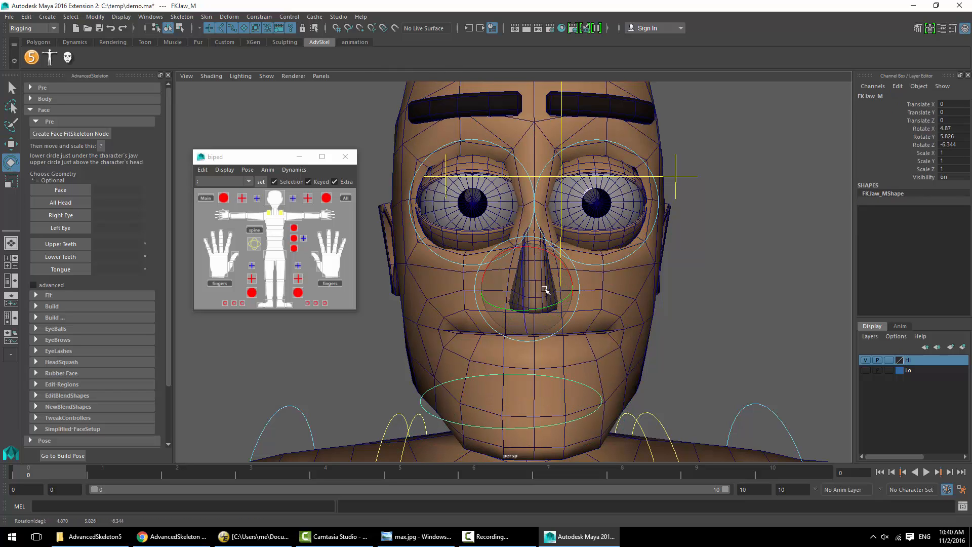
key(ctrl+z)
click(678, 299)
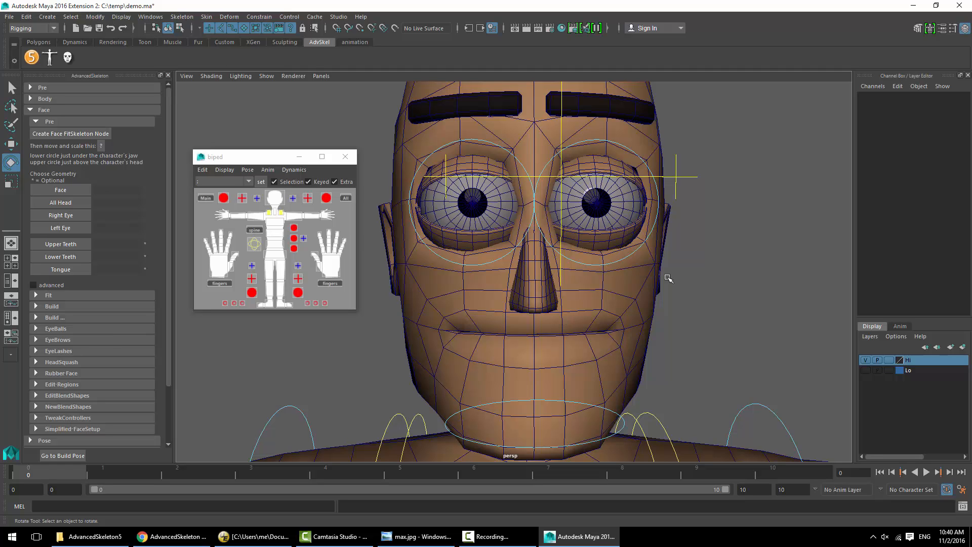
Create the Face FitSkeleton node, and select its lower circle around the head
click(57, 135)
scroll(607, 273, down, 9)
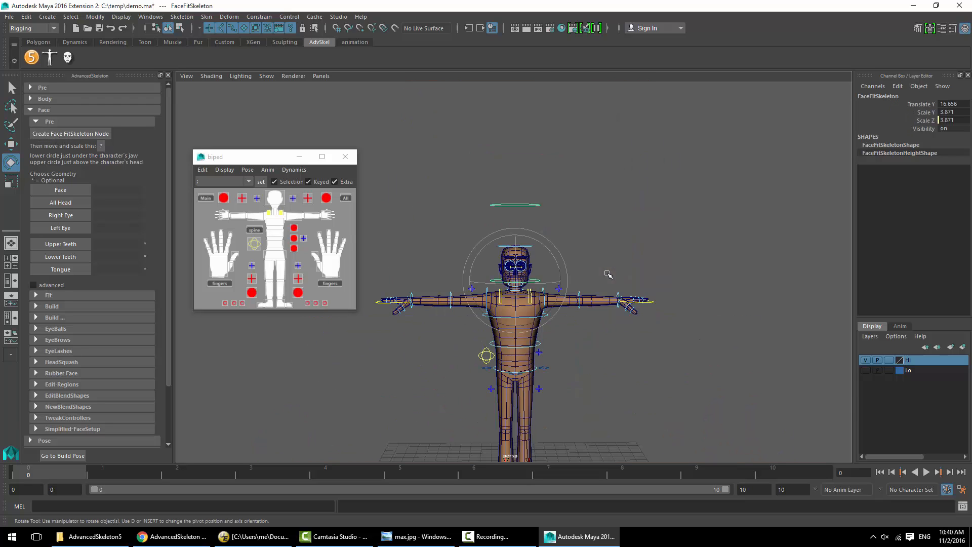
scroll(607, 274, up, 6)
click(632, 258)
mouse_move(649, 234)
alt+middle_down()
mouse_move(656, 284)
mouse_move(656, 223)
alt+middle_up()
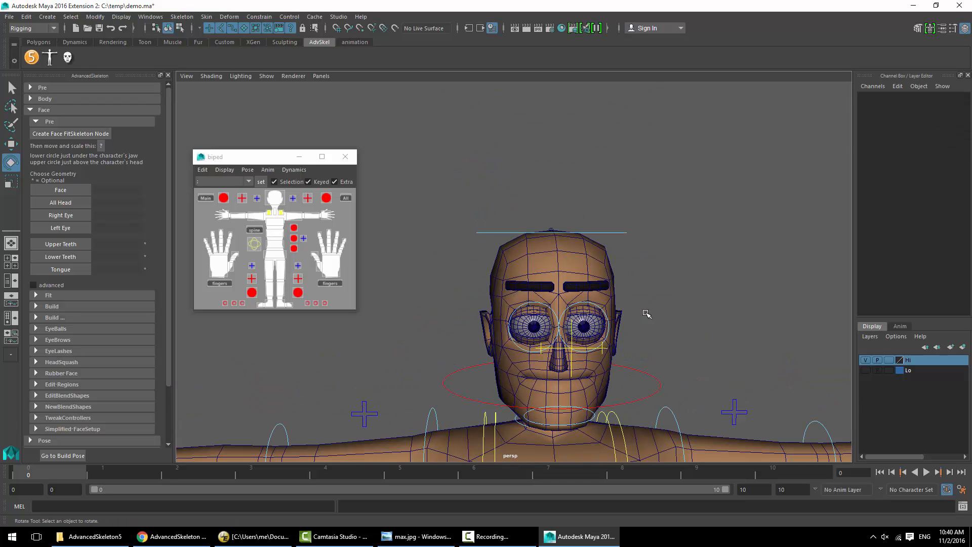
click(653, 378)
mouse_move(666, 318)
alt+middle_down()
mouse_move(670, 150)
mouse_move(669, 317)
alt+middle_up()
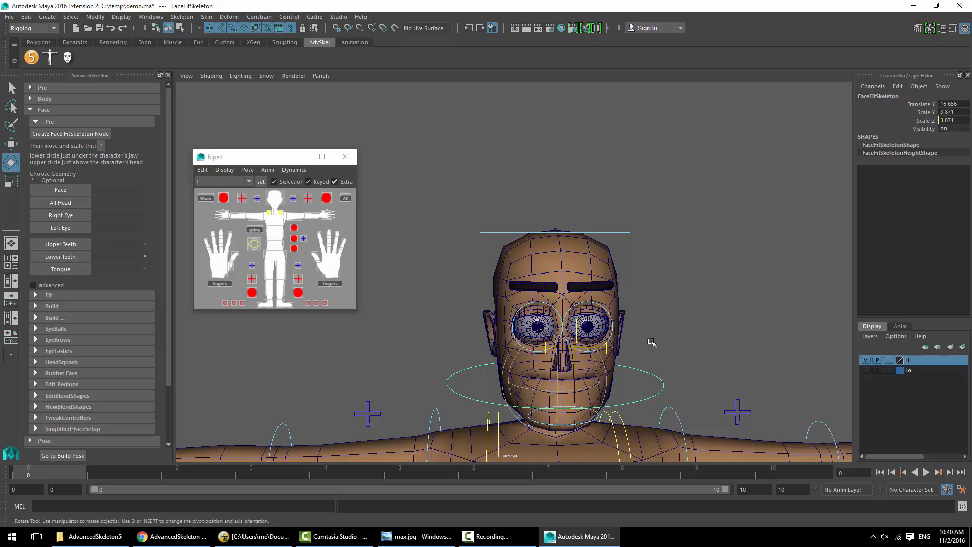
In the side view, move FaceFitSkeleton down to just under the jaw, to about 16.206 in Translate Y
click(100, 146)
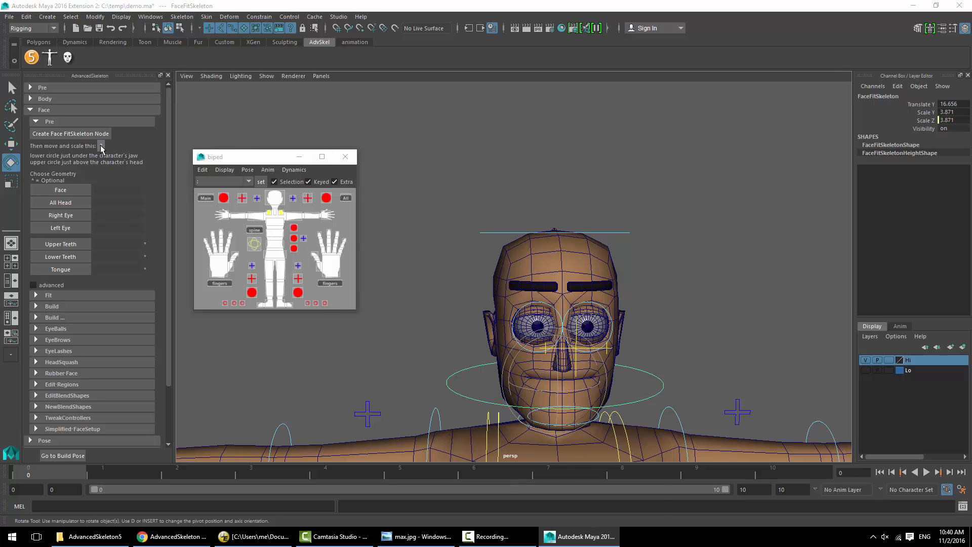
click(652, 182)
key(w)
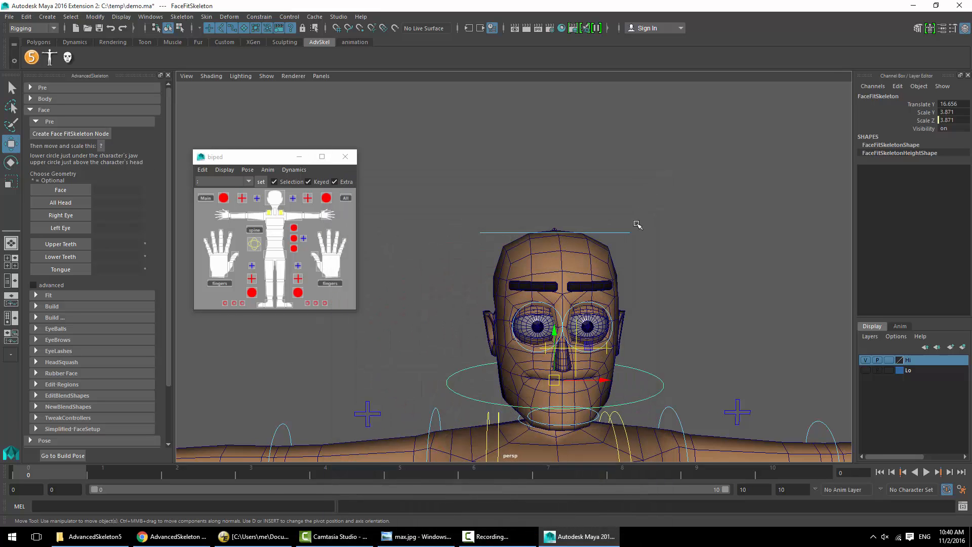
key(space)
key(space)
key(f)
alt+middle_drag(445, 253, 477, 253)
alt+right_drag(477, 253, 597, 233)
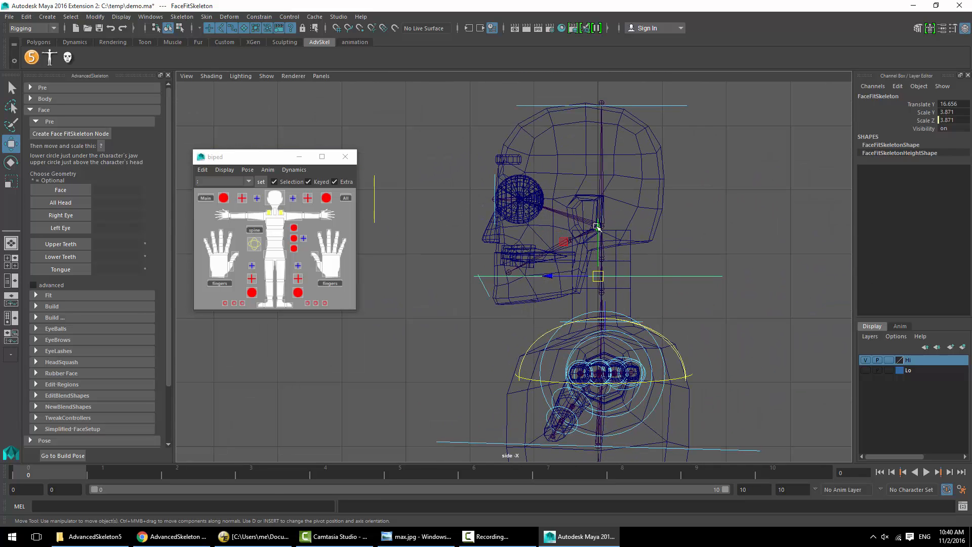
drag(597, 223, 598, 256)
Scale FaceFitSkeleton down to about 2.08 to fit the head, and return to the perspective view
key(r)
alt+middle_drag(684, 203, 681, 235)
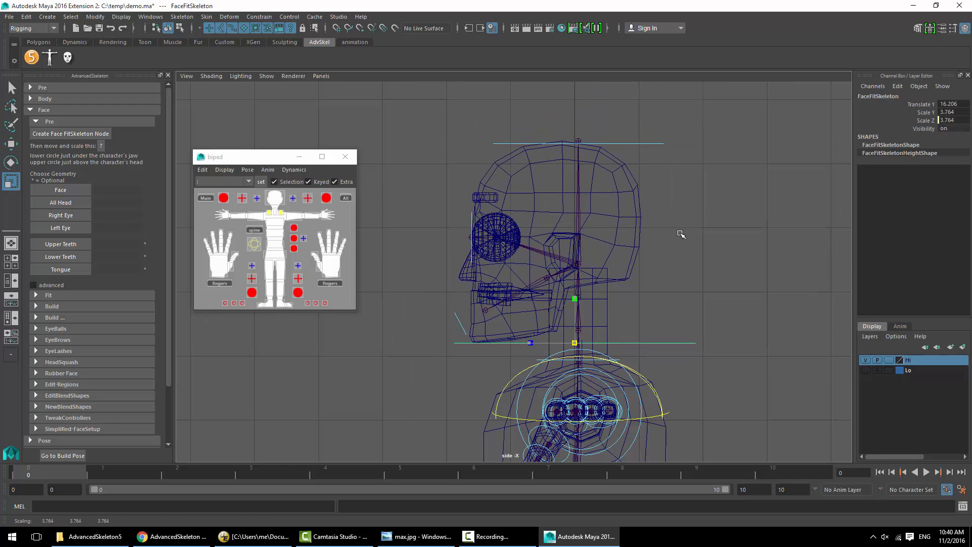
middle_drag(572, 248, 507, 262)
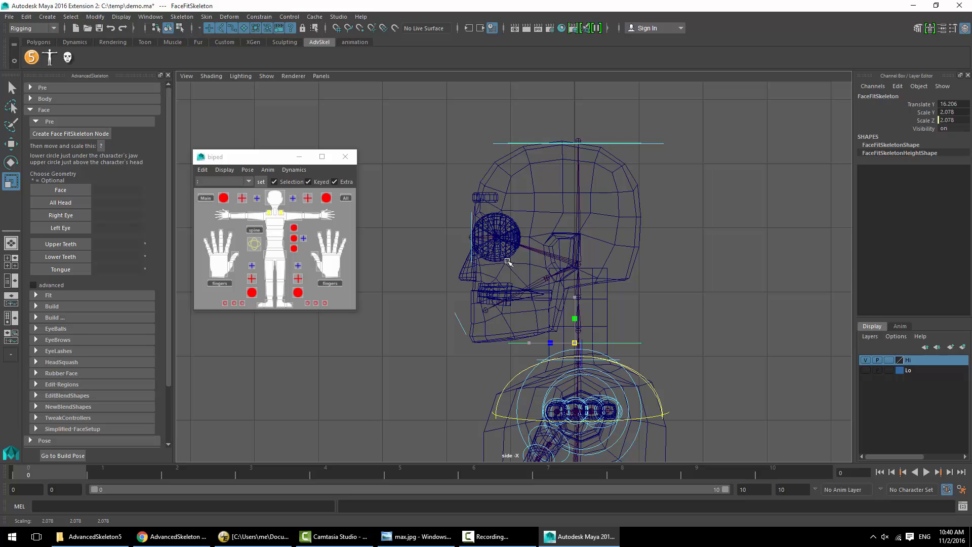
key(space)
click(587, 161)
key(space)
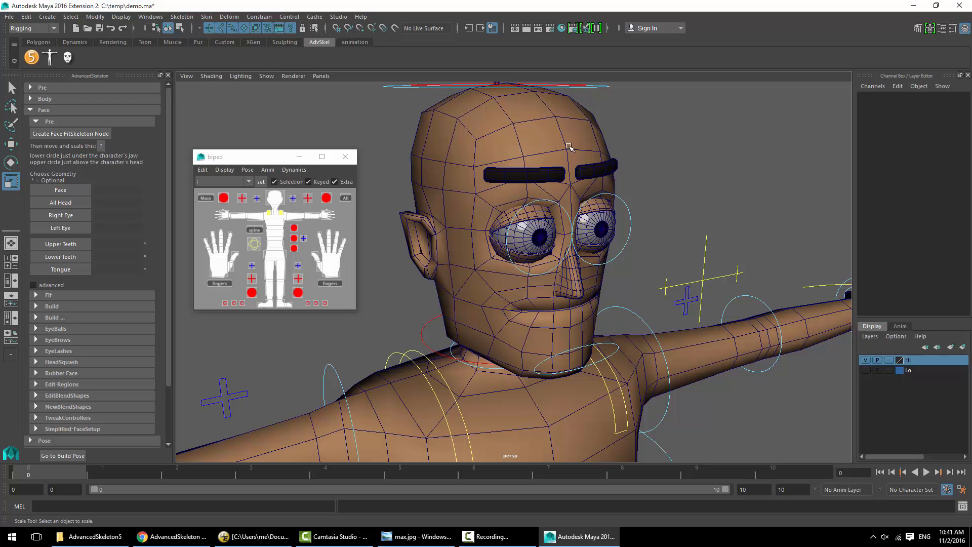
Assign model:head as the Face geometry
click(604, 150)
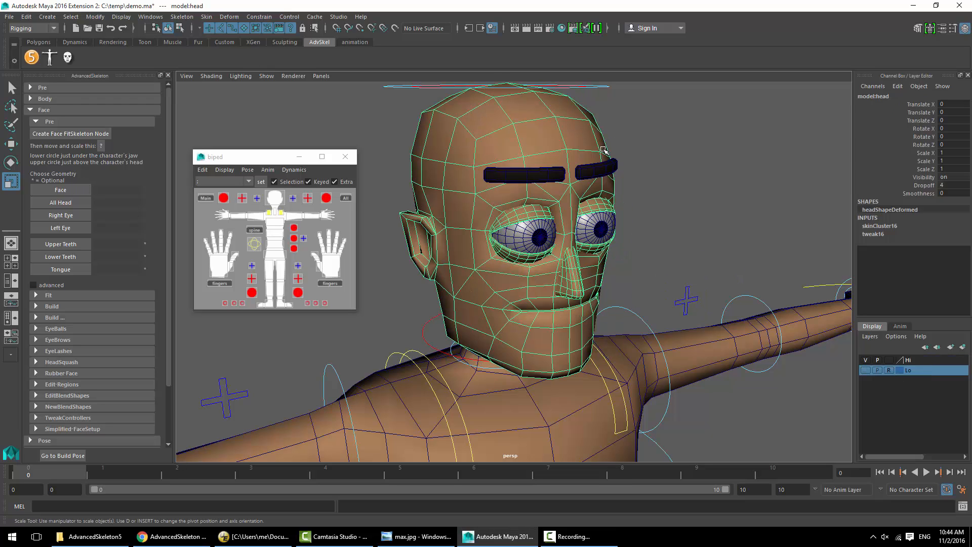
click(85, 191)
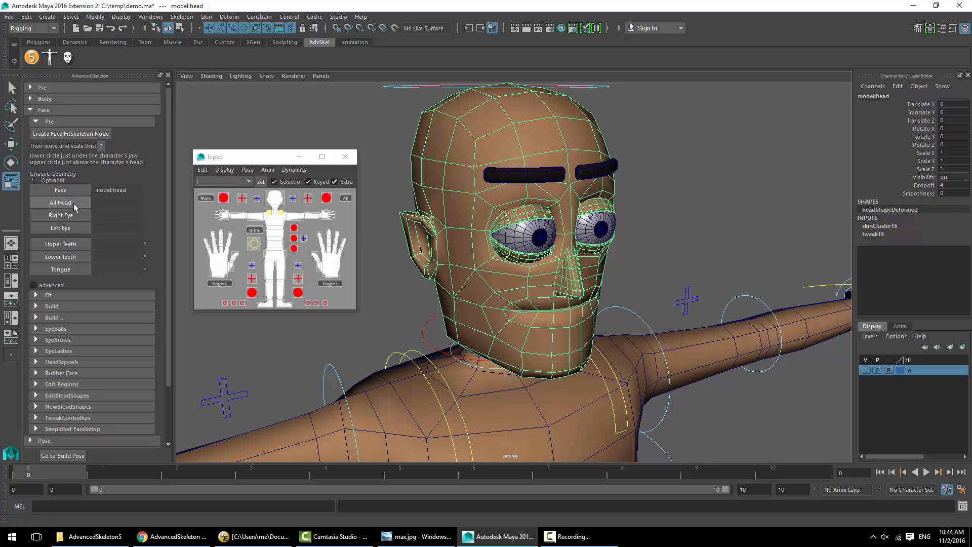
Assign the head, upper and lower teeth, both brows, both eyes and tongue meshes as All Head geometry, creating a new SkinCluster where none exists
key(shift+o)
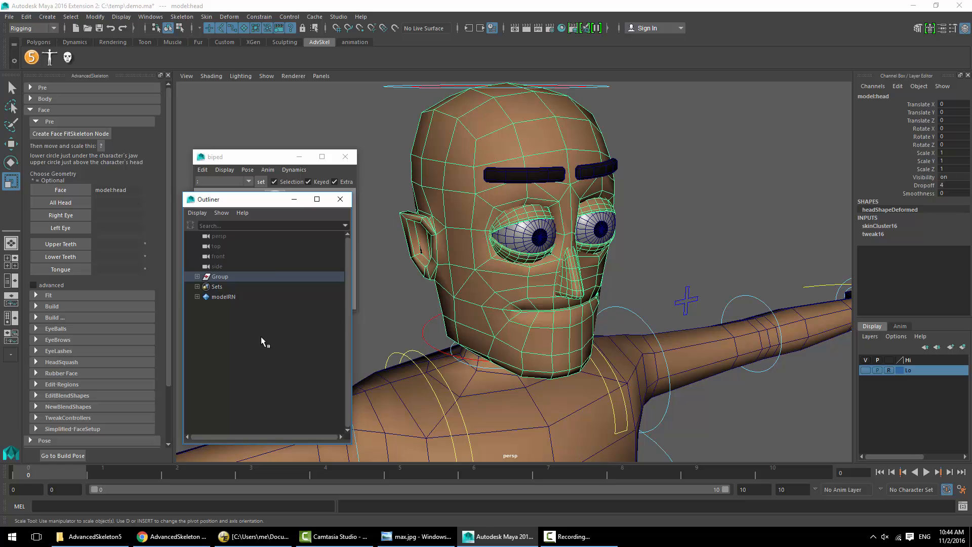
key(f)
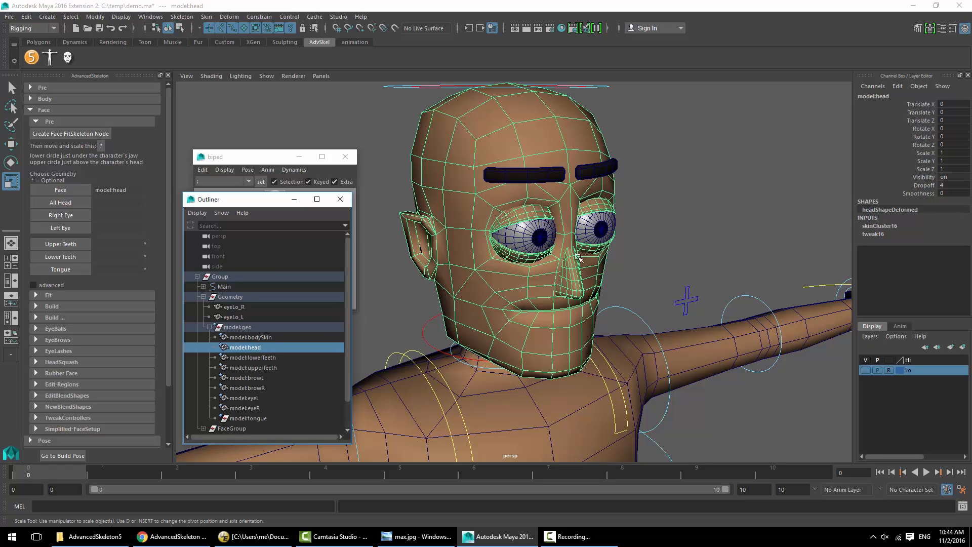
ctrl+click(272, 357)
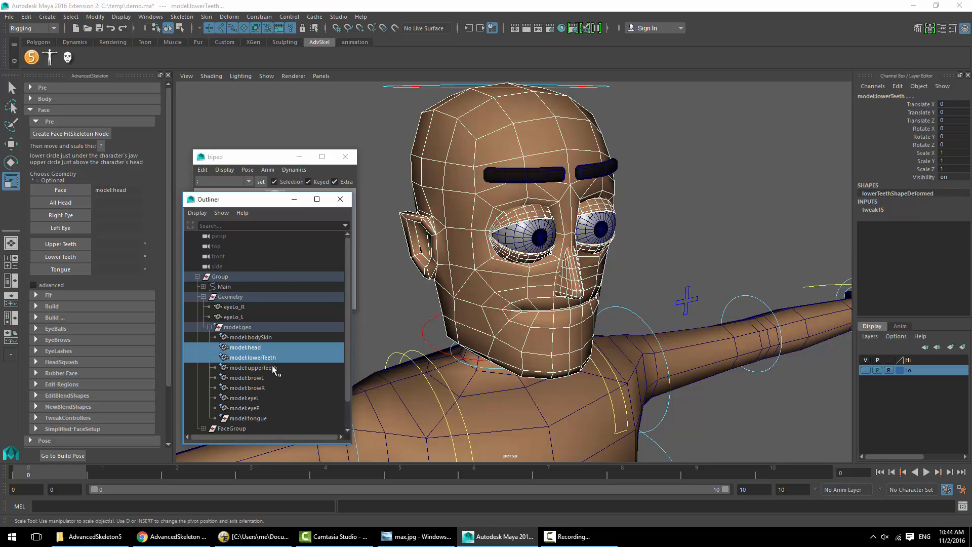
ctrl+click(272, 368)
ctrl+click(264, 378)
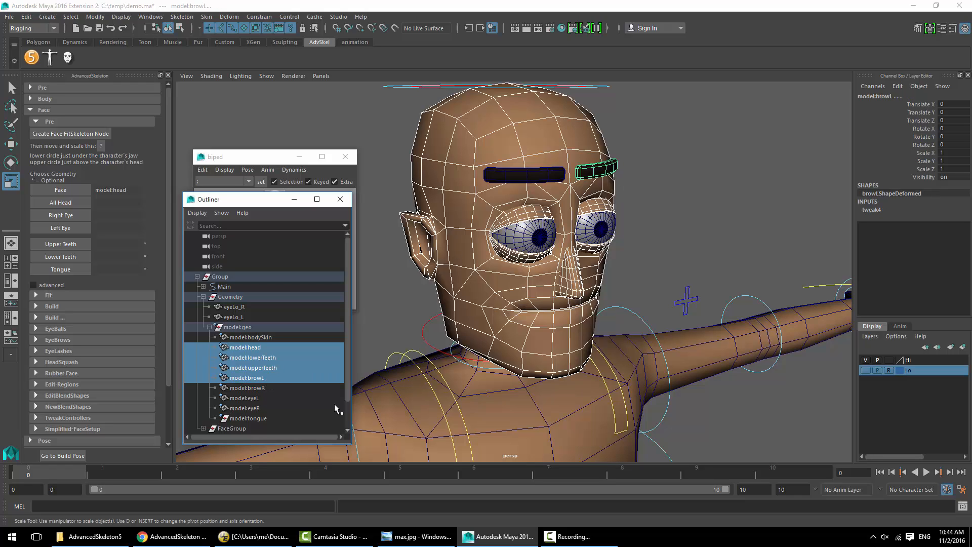
ctrl+click(266, 387)
ctrl+click(260, 398)
ctrl+click(260, 407)
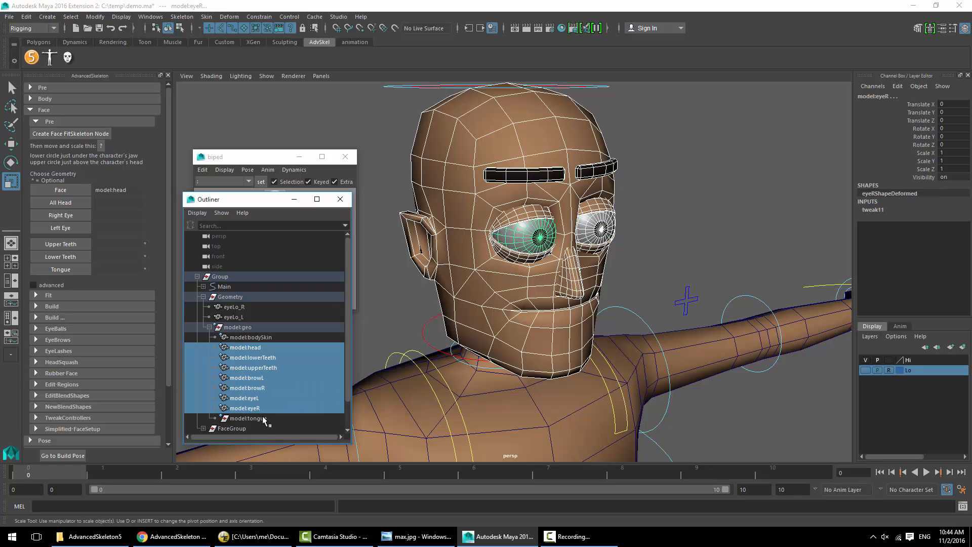
ctrl+click(263, 418)
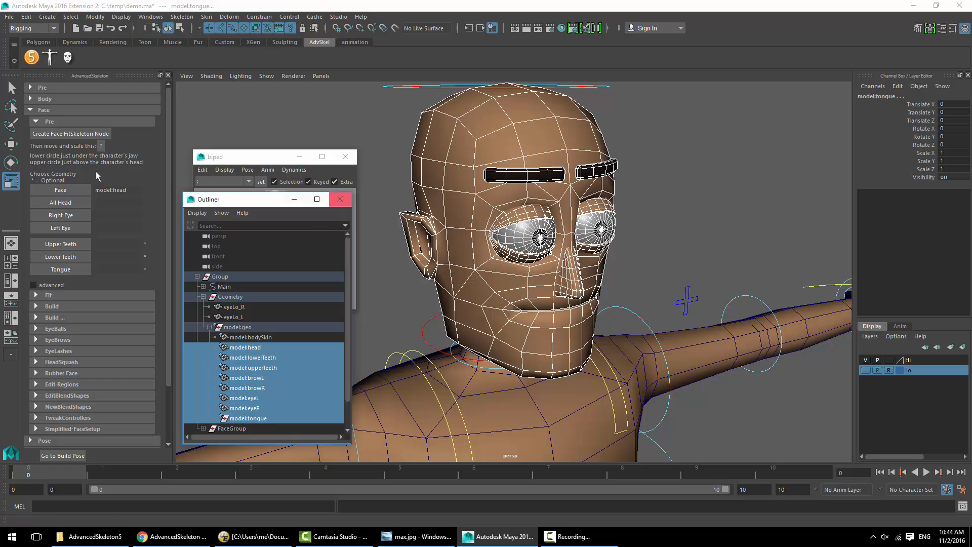
click(69, 206)
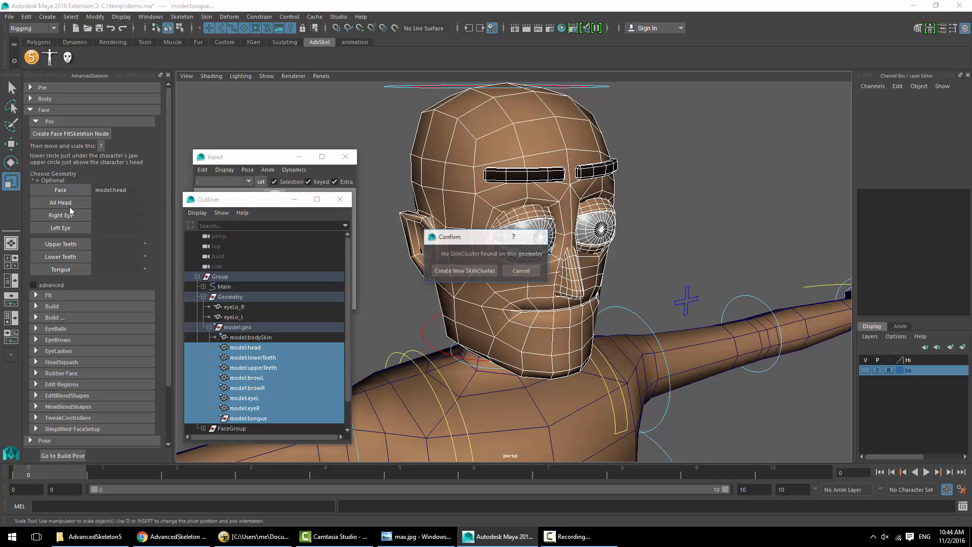
click(465, 271)
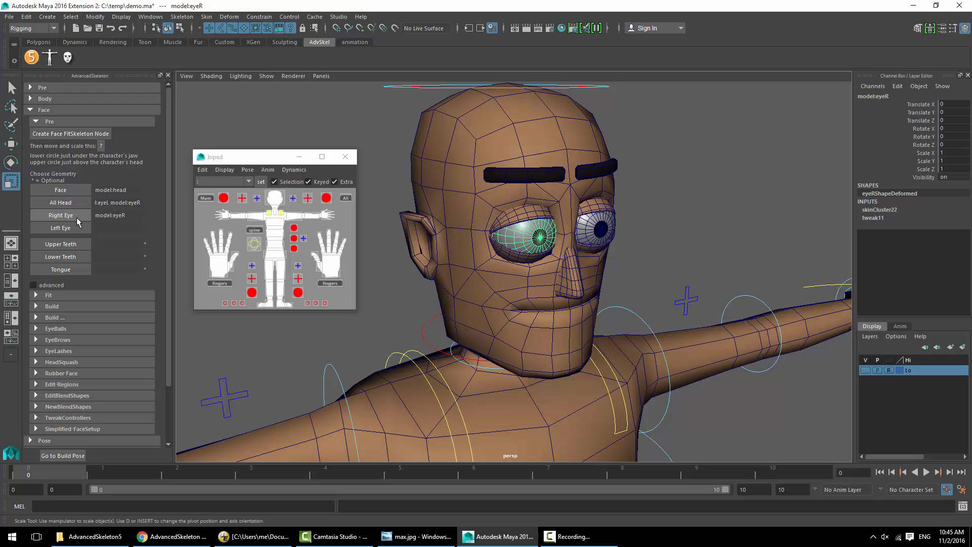
Assign model:eyeL as the Left Eye, and model:upperTeeth and model:lowerTeeth as the Upper and Lower Teeth
click(594, 223)
click(58, 228)
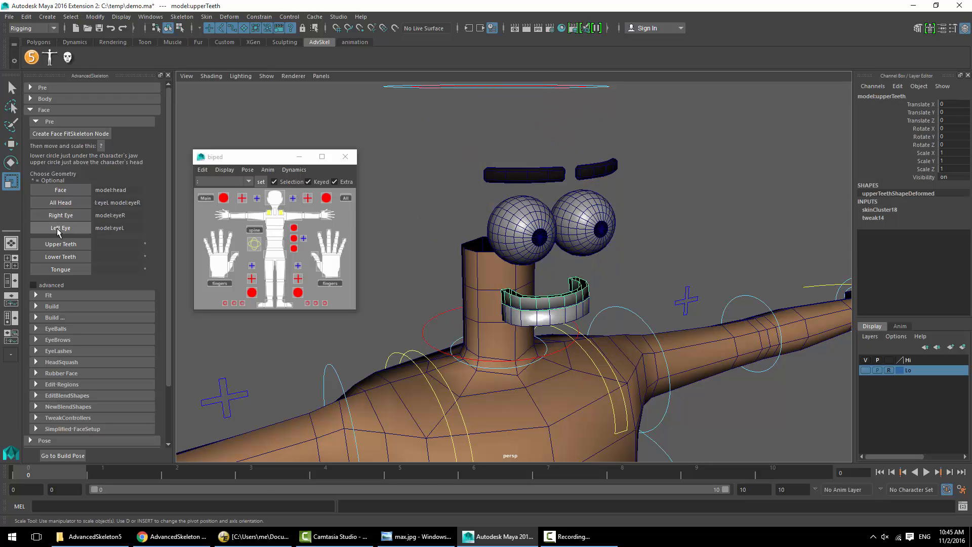
click(558, 317)
click(71, 257)
key(ctrl+z)
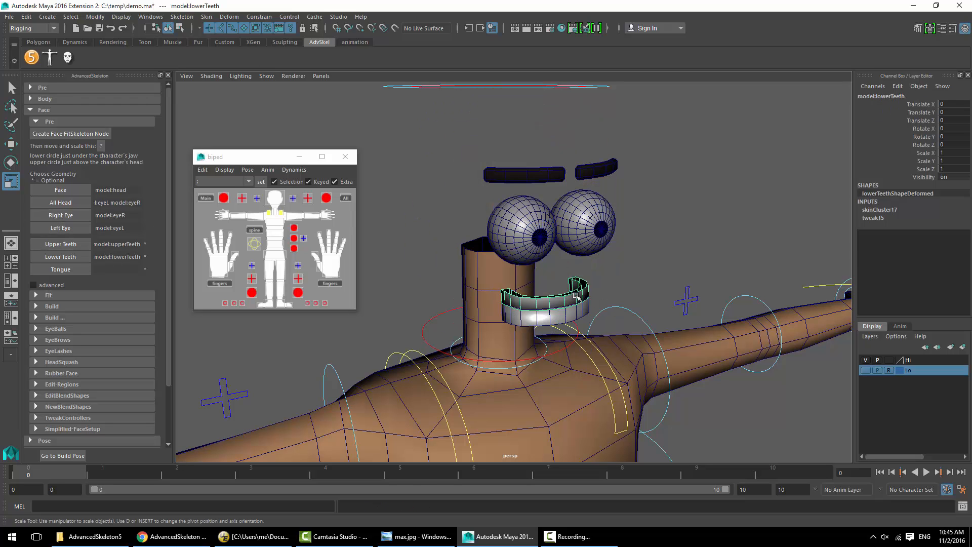
Assign model:tongue as the Tongue geometry
key(shift+o)
click(527, 291)
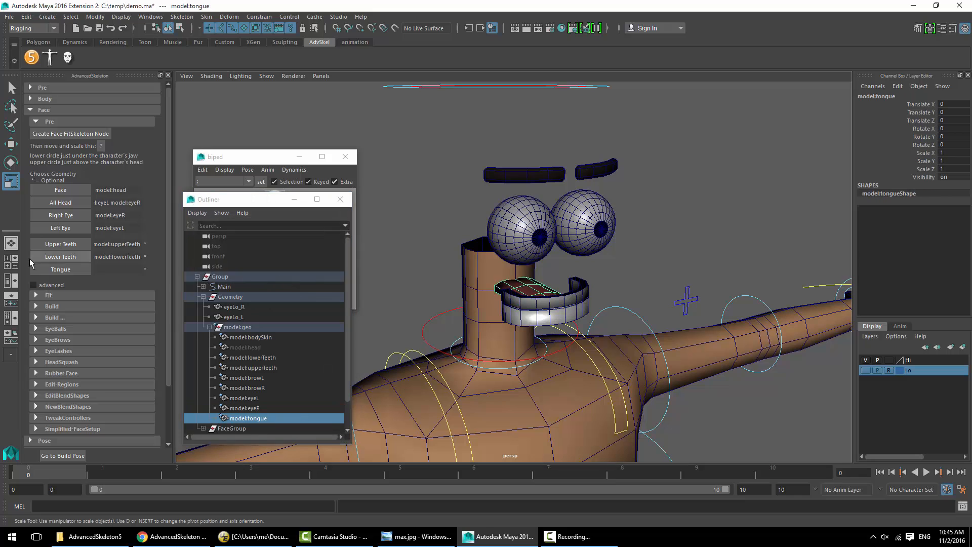
click(61, 269)
click(445, 270)
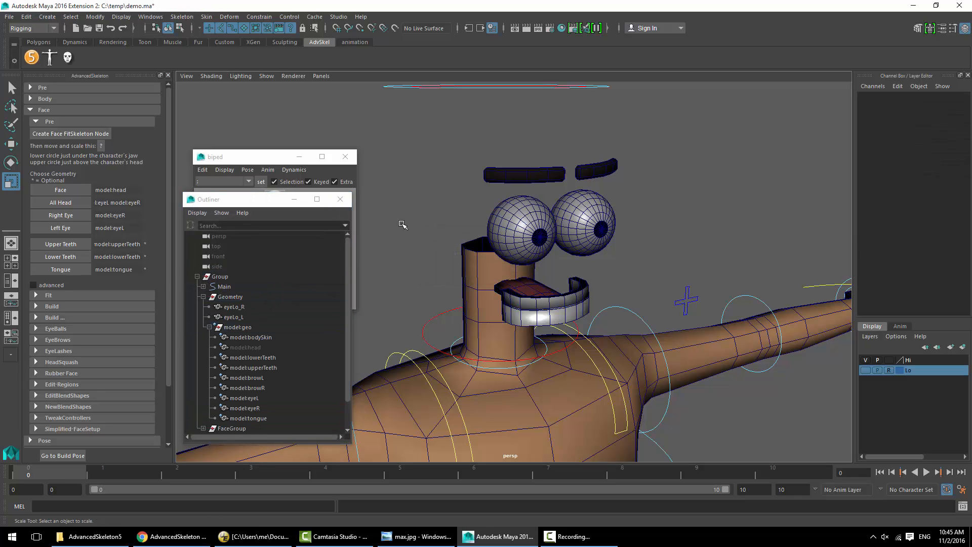
Select the hidden model:head in the Outliner and show it again
click(340, 199)
key(shift+o)
click(197, 276)
shift+click(204, 297)
click(245, 347)
key(shift+h)
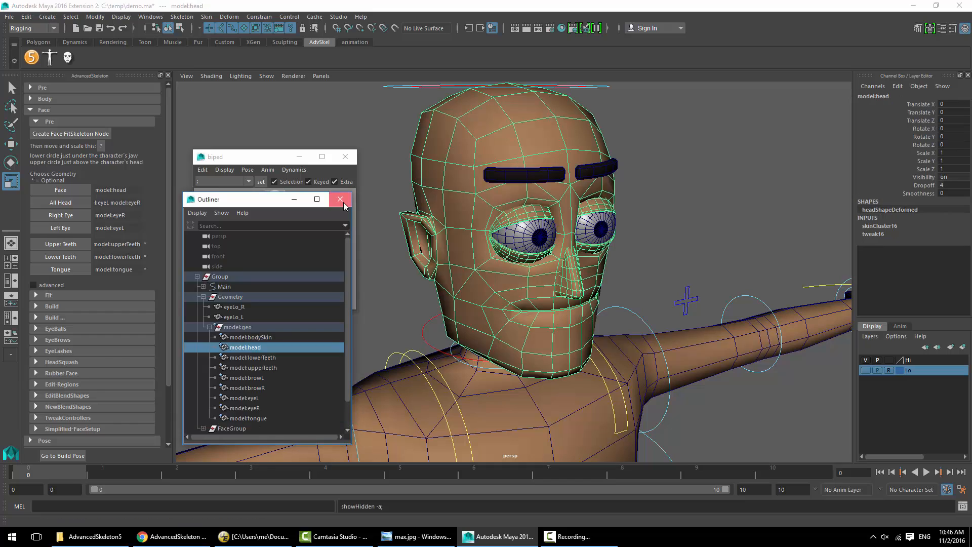
click(341, 199)
Consult the face fit placement help for EyeBall, and create the EyeBall fit object
click(60, 122)
click(60, 134)
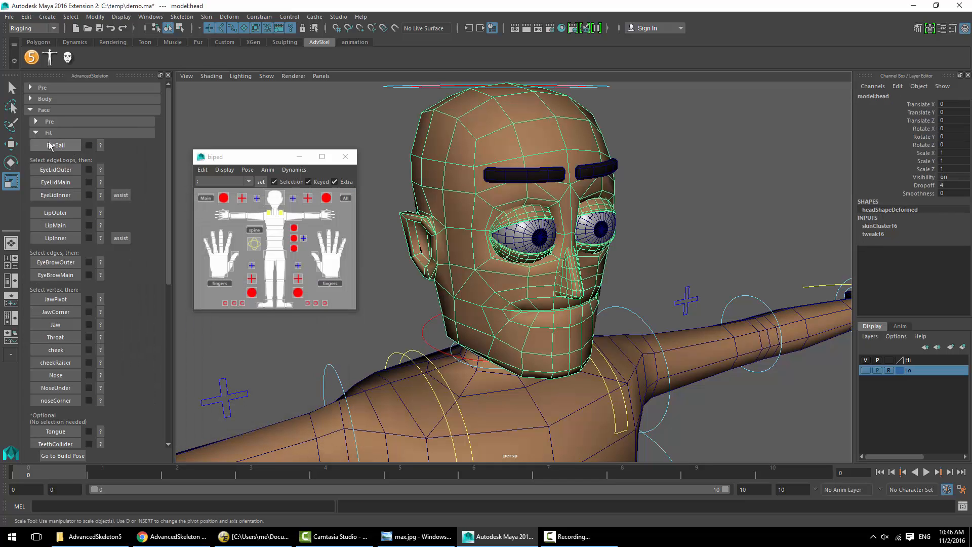
click(100, 145)
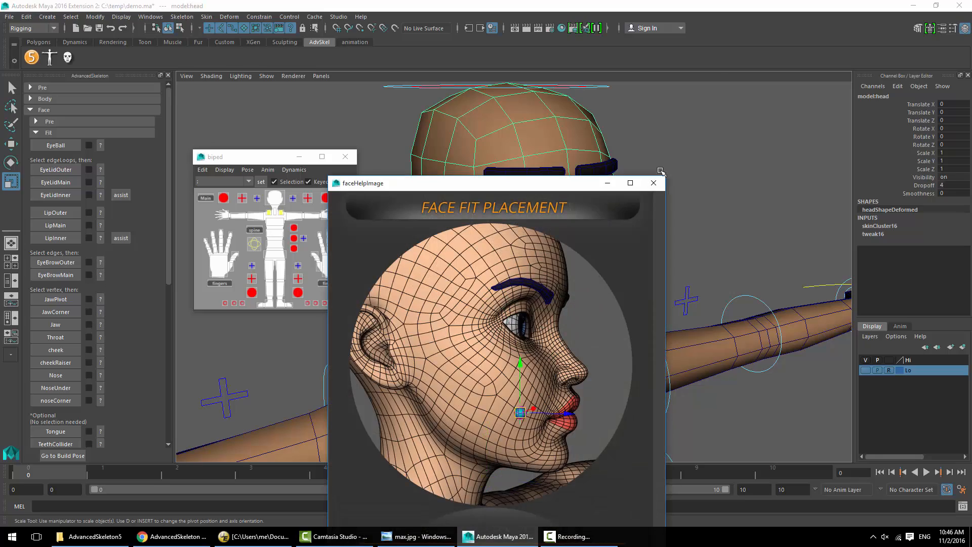
click(653, 184)
click(608, 167)
click(55, 146)
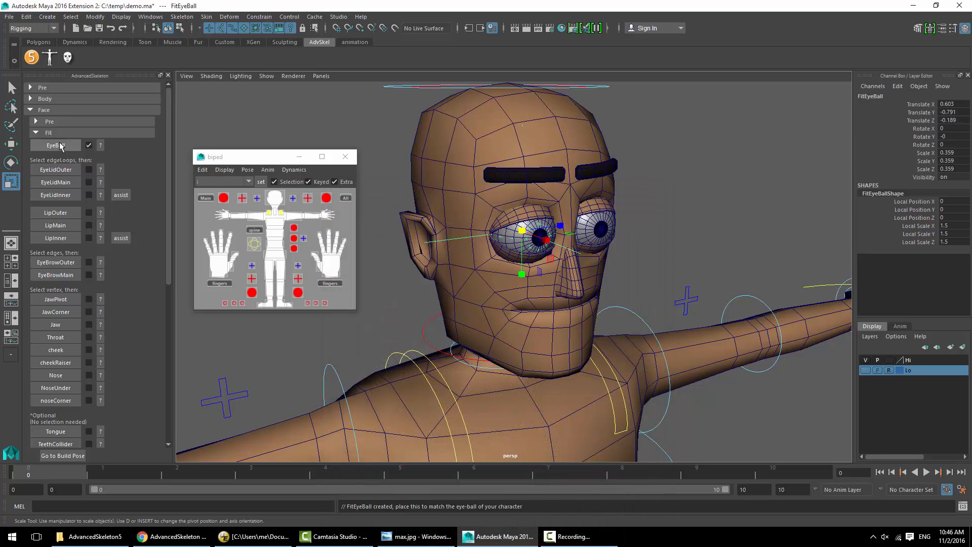
Create the EyeLidOuter fit curves from the outermost edge loop around the character's right eyelids
scroll(531, 238, up, 6)
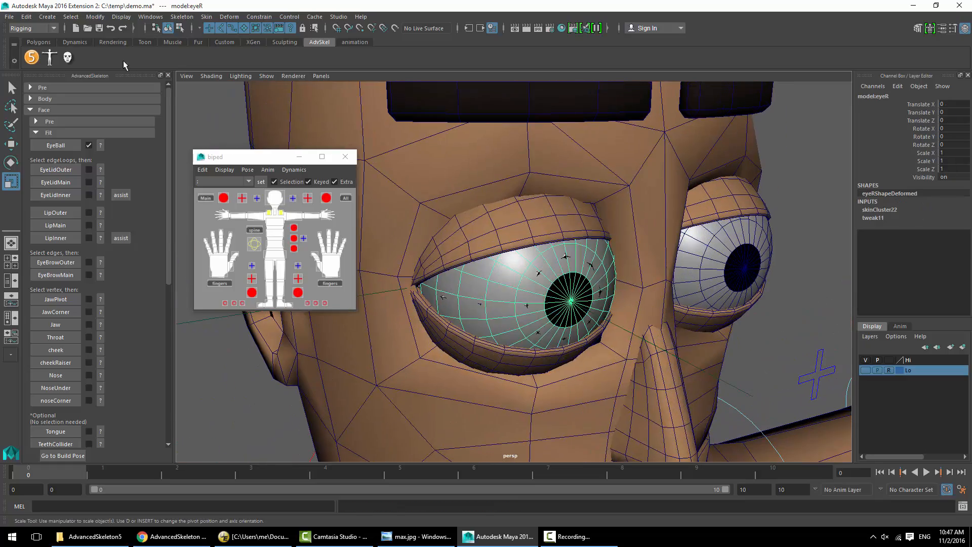
right_drag(585, 167, 585, 151)
click(440, 226)
alt+drag(441, 226, 385, 238)
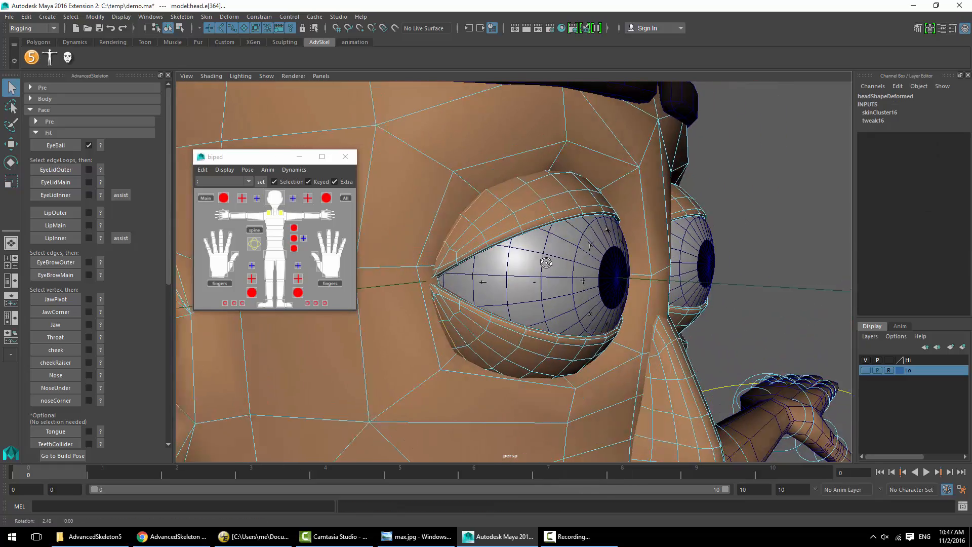
scroll(475, 287, up, 4)
shift+click(504, 186)
click(63, 170)
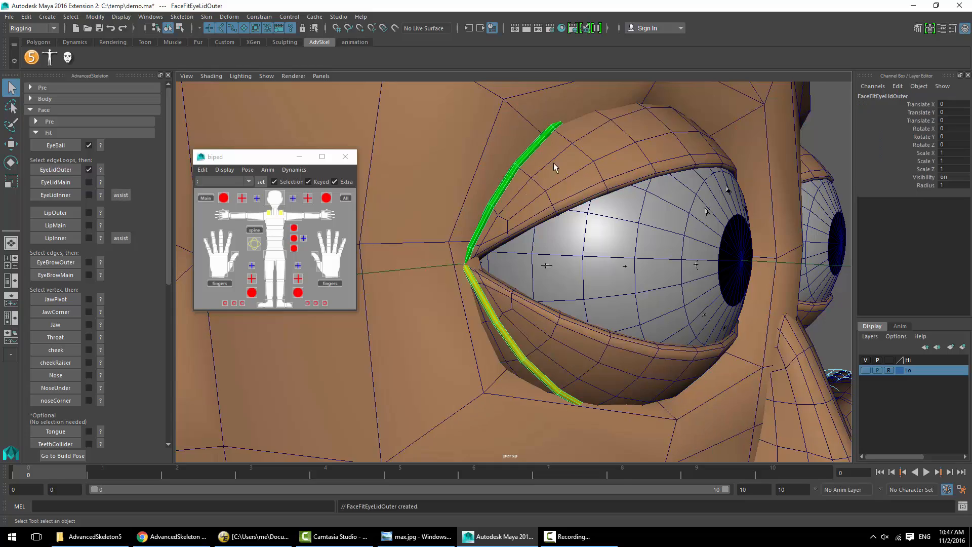
Create the EyeLidMain fit curves from the edge loop along the rim of the right eyelids
right_drag(555, 163, 555, 146)
double_click(597, 196)
alt+drag(597, 197, 562, 199)
click(63, 182)
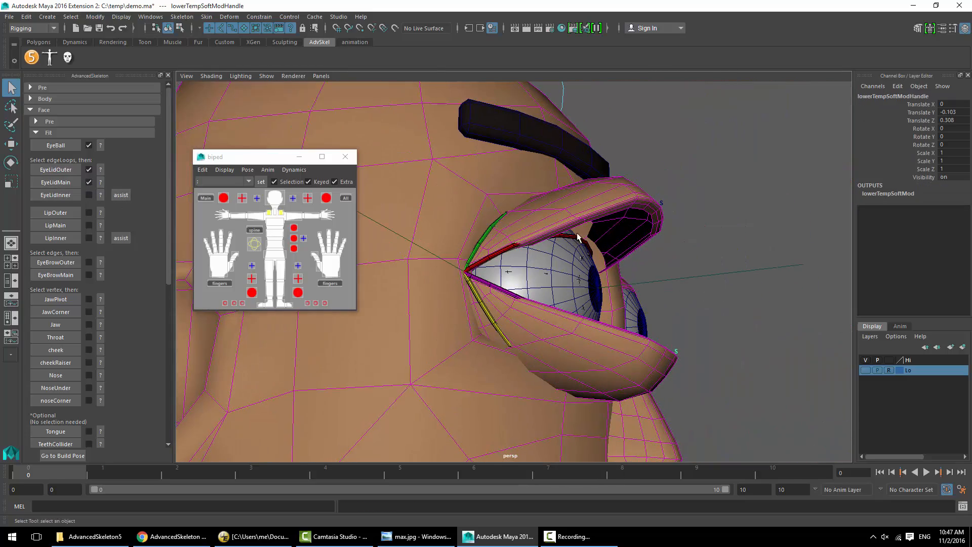
Inspect the perspective camera's near and far clip plane settings
click(187, 76)
click(223, 279)
double_click(754, 285)
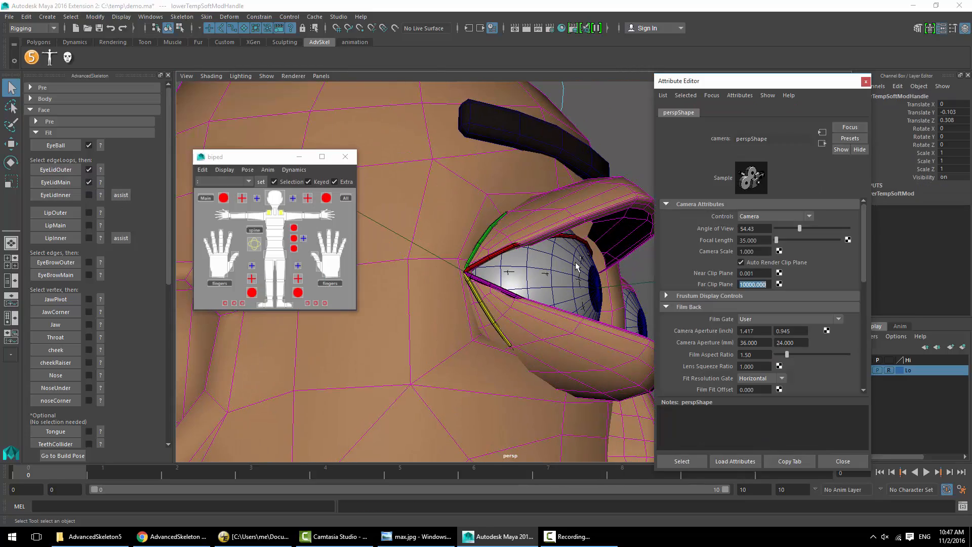
click(866, 81)
Create the EyeLidInner fit curves from the inner eyelid edge loop exposed by the assist deformation
alt+drag(583, 228, 557, 278)
right_drag(556, 221, 559, 252)
click(56, 195)
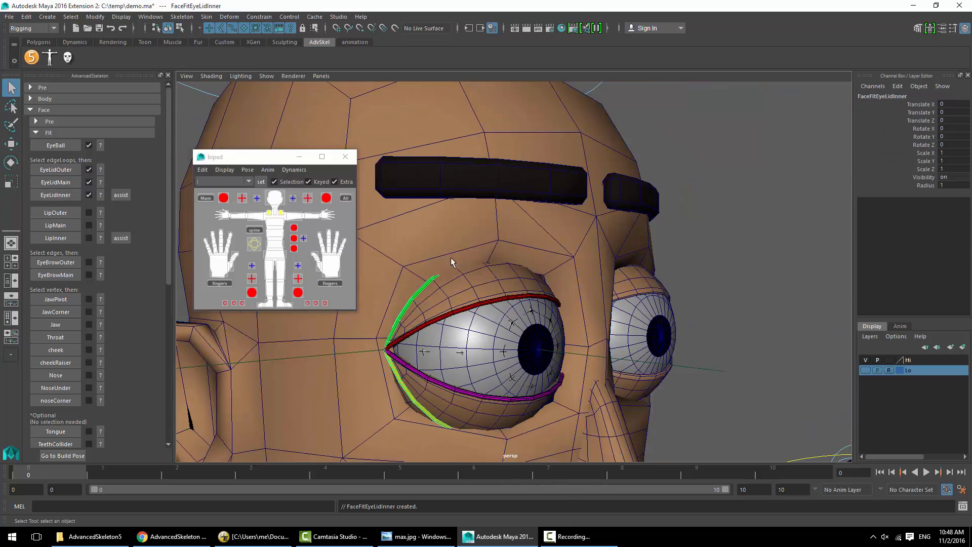
Create the LipOuter fit curves from the outer edge loop around the mouth
alt+middle_drag(517, 415, 501, 195)
right_drag(506, 284, 508, 265)
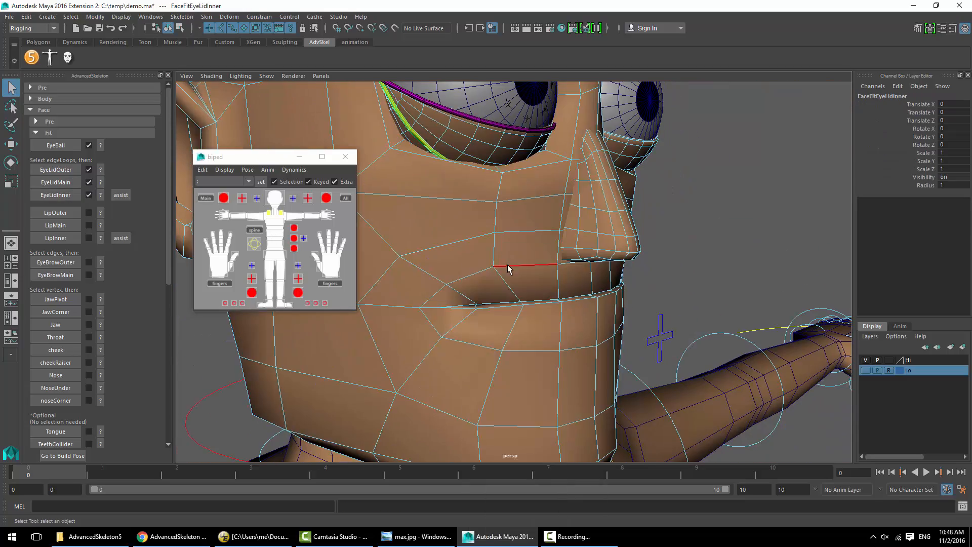
double_click(508, 267)
click(56, 213)
Create the LipMain fit curves from the edge loop along the lip line
alt+drag(568, 324, 526, 322)
right_drag(651, 222, 651, 205)
double_click(607, 261)
click(56, 225)
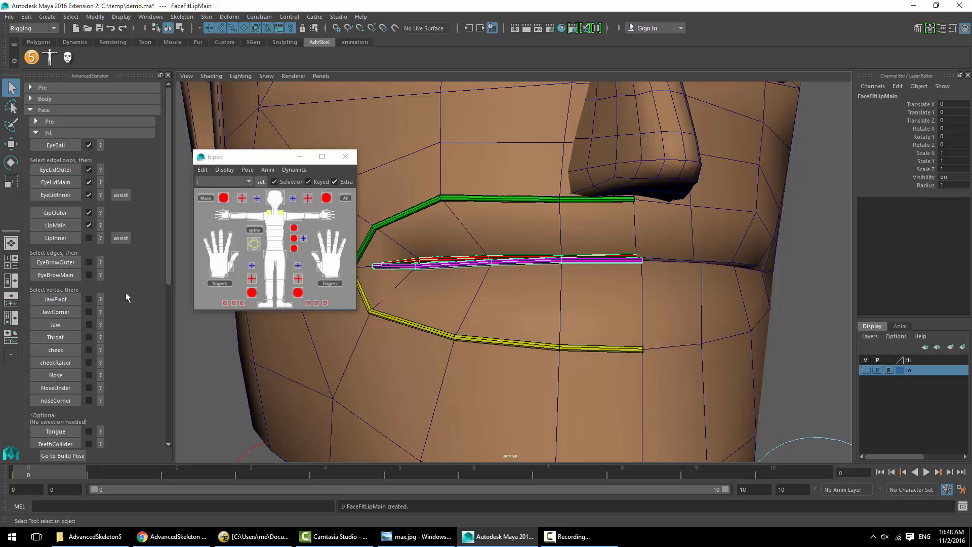
Use the lip assist to reach the inner mouth edge loop, and create the LipInner fit curves from it
click(121, 238)
right_drag(652, 297, 652, 281)
alt+drag(486, 230, 567, 230)
click(55, 238)
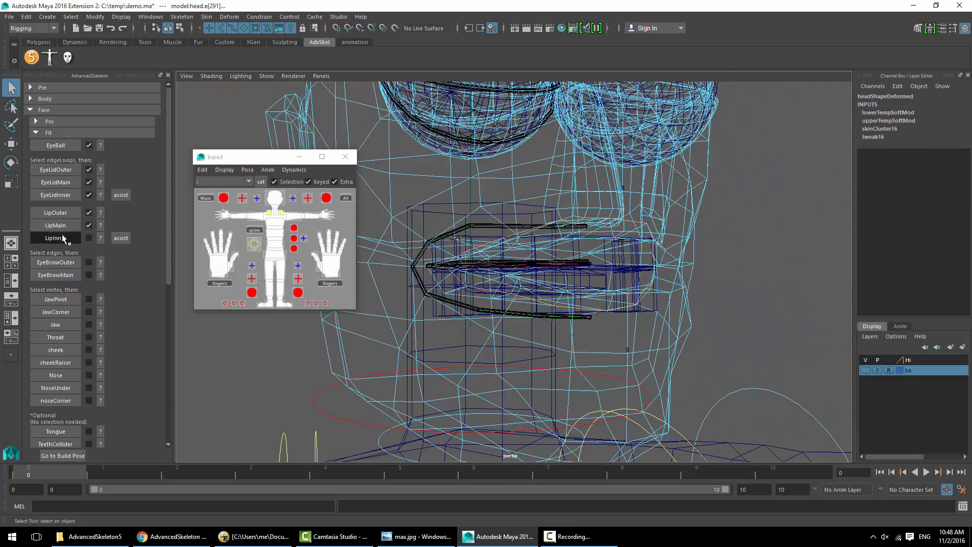
Create the EyeBrowOuter curve from edges over the side and top of the head, and the EyeBrowMain curve from edges along the right brow
alt+middle_drag(499, 313, 562, 405)
alt+drag(542, 309, 560, 324)
right_drag(553, 296, 554, 278)
click(545, 151)
shift+click(475, 175)
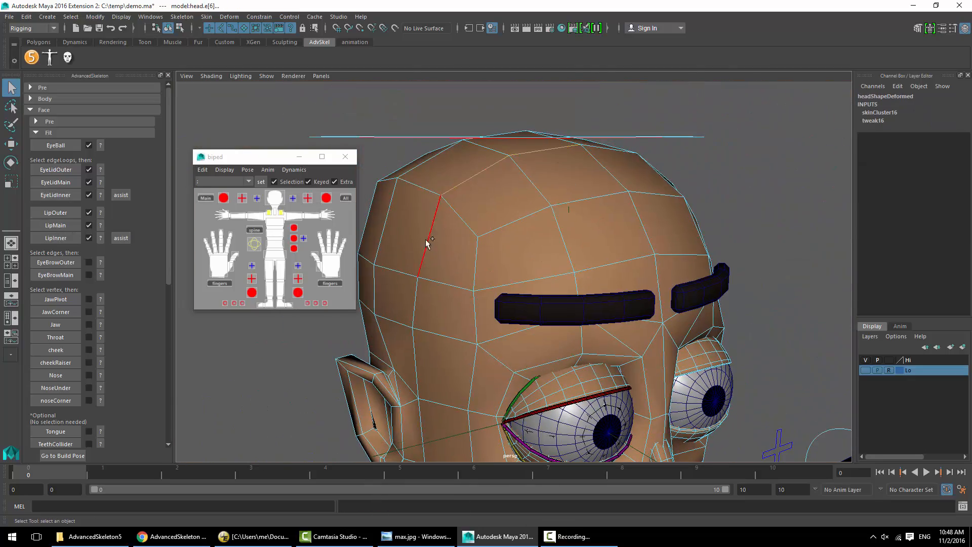
click(66, 264)
alt+drag(601, 262, 633, 314)
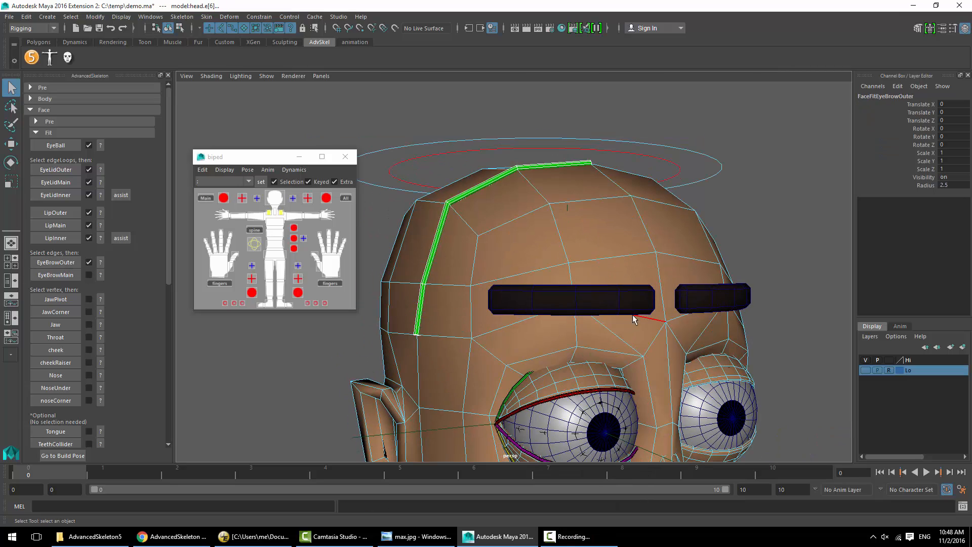
click(68, 276)
Consult the JawPivot placement help, and create the JawPivot fit point at the vertex in front of the ear lobe
alt+middle_drag(527, 400, 549, 172)
alt+drag(486, 273, 524, 254)
right_drag(520, 252, 474, 256)
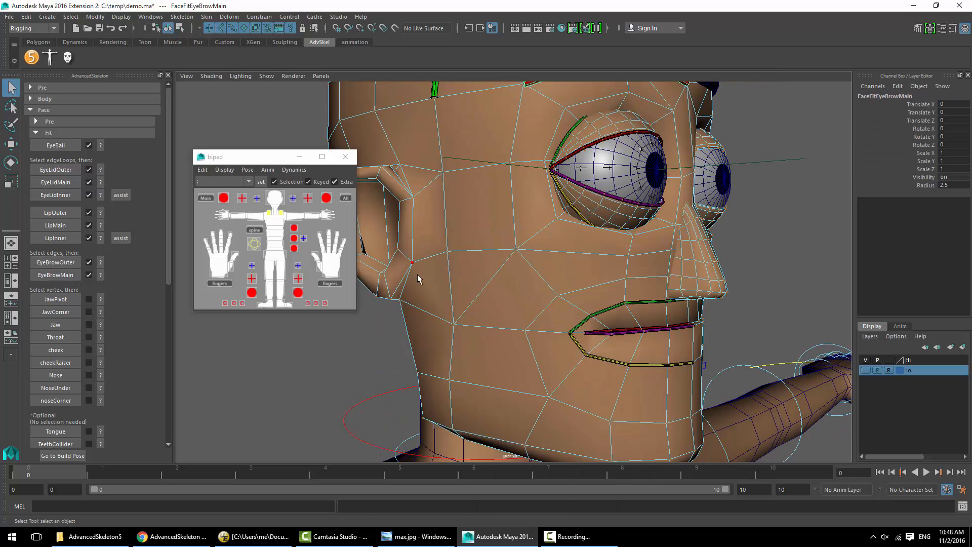
alt+drag(419, 275, 463, 257)
click(100, 300)
click(653, 186)
click(406, 265)
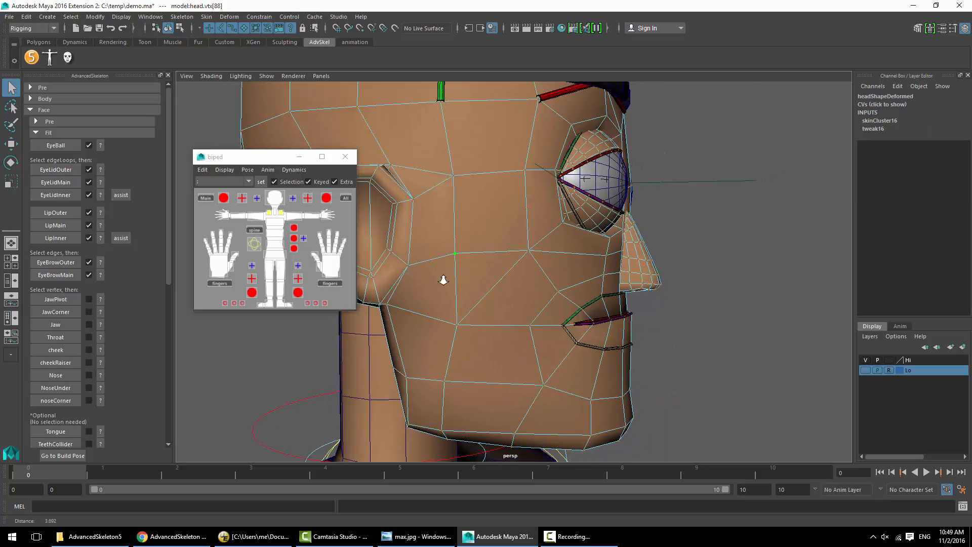
scroll(455, 265, down, 2)
click(65, 300)
Create the JawCorner fit point at the vertex on the rear lower corner of the jaw
right_drag(504, 329, 456, 332)
click(426, 401)
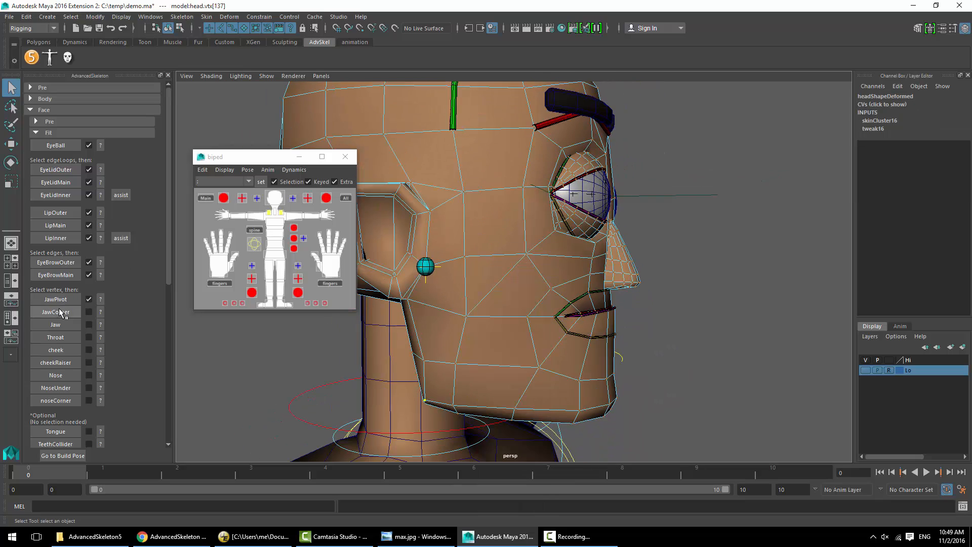
click(62, 313)
Create the Jaw fit point at the vertex on the lower front of the chin
alt+drag(679, 378, 620, 363)
right_click(620, 364)
right_drag(618, 364, 571, 364)
alt+drag(572, 365, 554, 364)
click(664, 439)
click(60, 325)
Create the Throat fit point at a vertex on the underside of the jaw
alt+drag(628, 375, 626, 299)
right_drag(625, 291, 576, 293)
click(593, 333)
click(56, 339)
Create the cheek fit point at the vertex on the cheek between the mouth corner and the ear
alt+drag(620, 245, 620, 258)
click(621, 258)
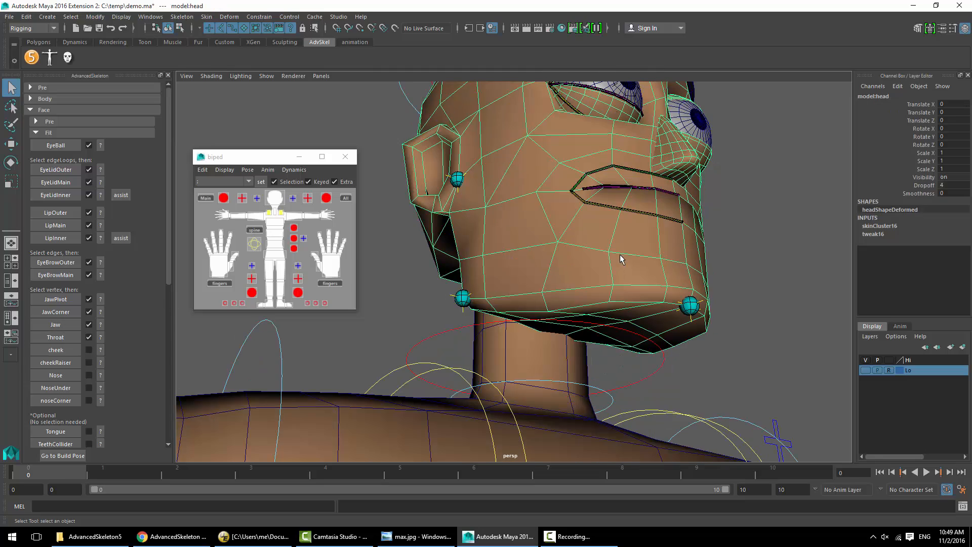
right_drag(527, 203, 479, 203)
click(528, 269)
alt+drag(499, 205, 494, 284)
click(60, 351)
Create the cheekRaiser fit point at the vertex below the right eye, and the Nose fit point at the nose tip
click(563, 258)
click(63, 366)
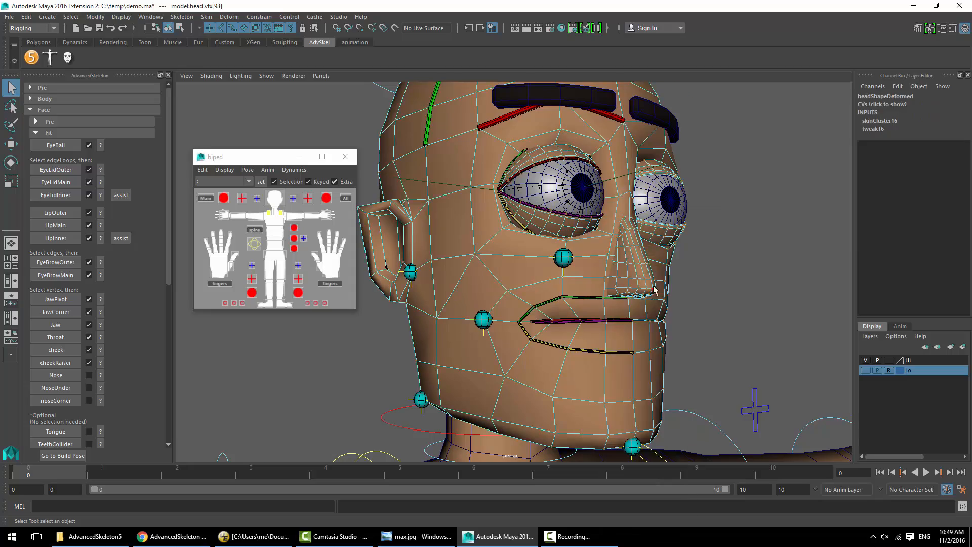
click(56, 376)
Create the NoseUnder fit point at the vertex just beneath the nose, above the upper lip
alt+drag(565, 314, 612, 263)
alt+right_drag(612, 263, 674, 259)
alt+middle_drag(674, 260, 658, 264)
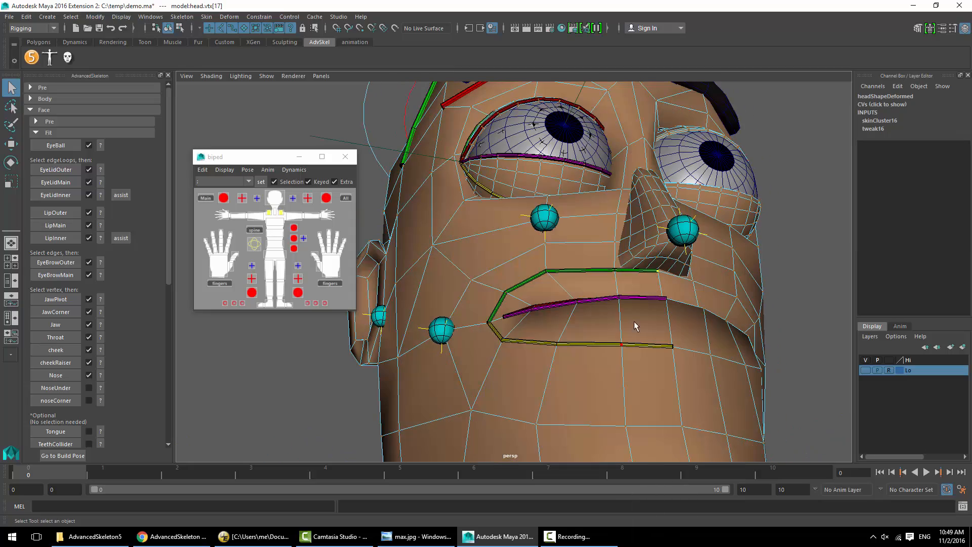
click(58, 390)
Create the noseCorner fit point at the vertex beside the right nostril
right_drag(627, 221, 582, 222)
key(4)
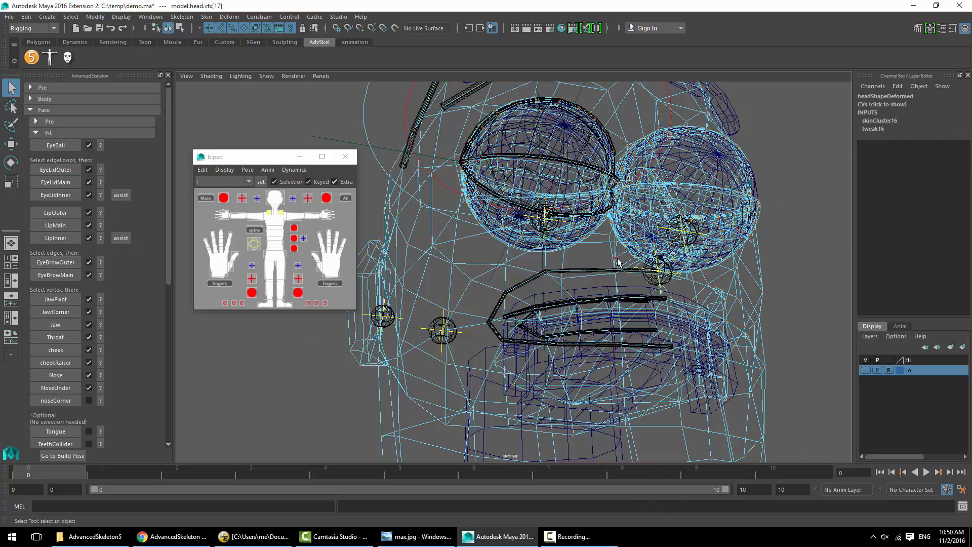
key(5)
click(65, 404)
alt+drag(625, 228, 645, 284)
alt+middle_drag(631, 378, 596, 227)
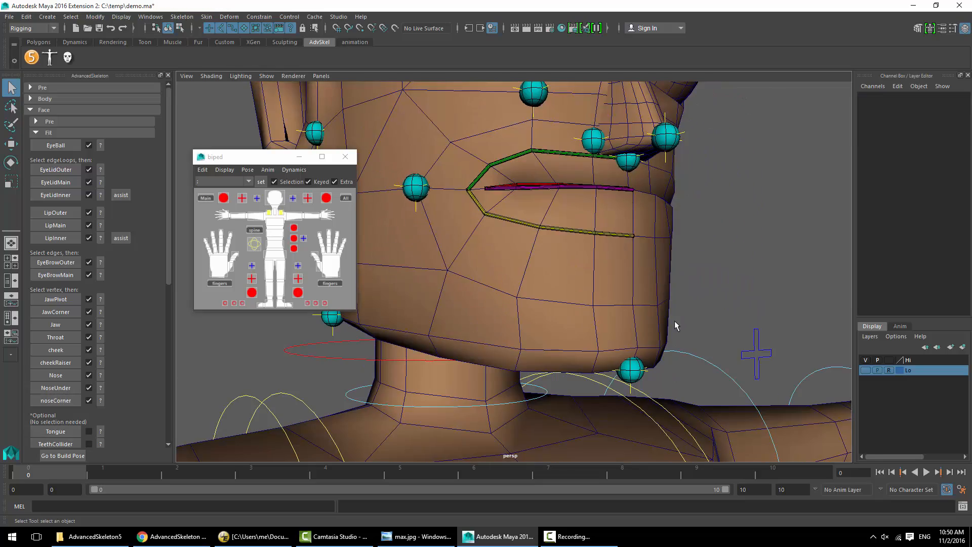
Add the optional Tongue fit locators and move the base locator to the back of the mouth in the side view
key(space)
key(space)
alt+right_drag(591, 256, 643, 228)
alt+middle_drag(582, 203, 557, 336)
click(66, 434)
alt+right_drag(679, 304, 674, 324)
drag(512, 203, 512, 288)
drag(512, 334, 362, 340)
click(507, 381)
click(490, 352)
drag(490, 352, 586, 223)
Place the remaining tongue locators along the tongue mesh, from just ahead of the base to the tongue tip
click(435, 324)
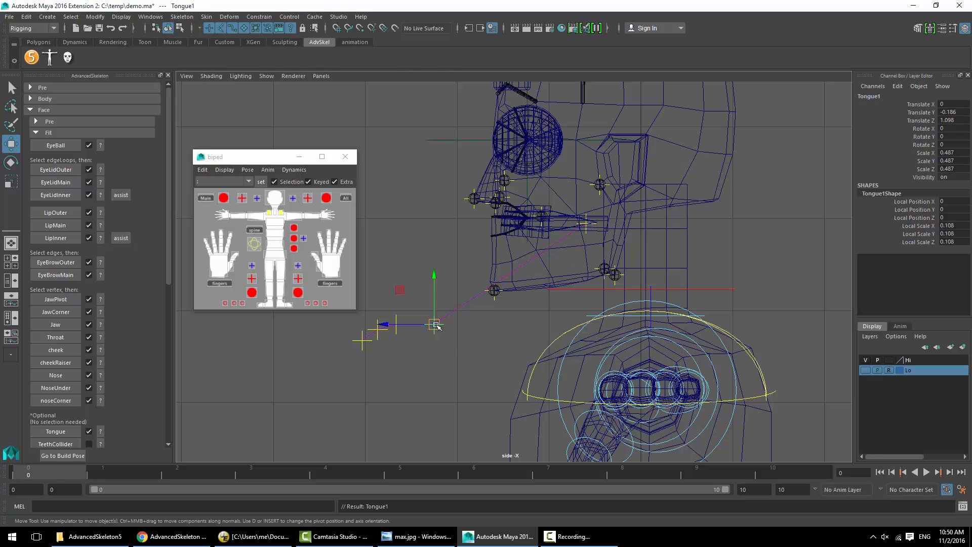
drag(436, 325, 560, 222)
click(394, 324)
drag(394, 324, 464, 265)
click(363, 341)
drag(362, 340, 505, 226)
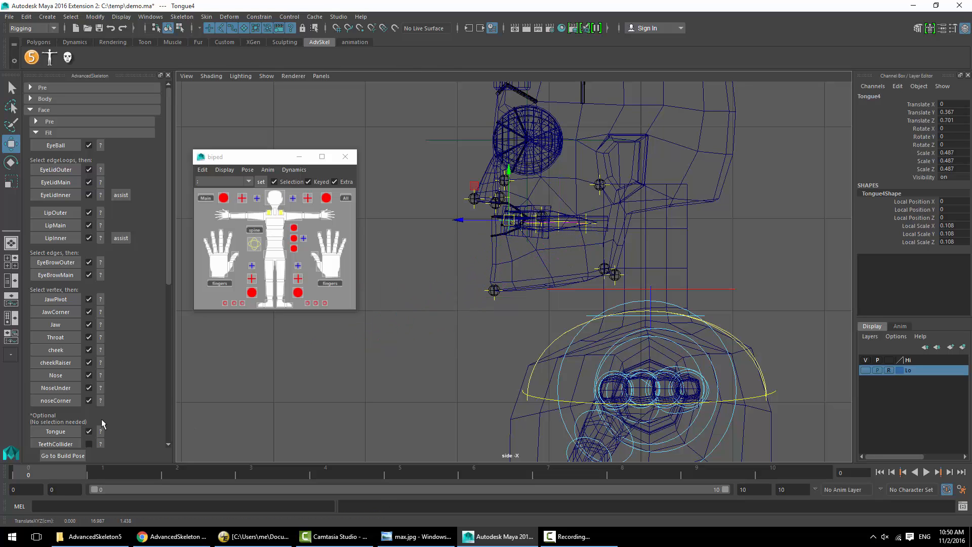
Add the TeethCollider surface, adjust the Hi layer's display, and move the collider to match the teeth in the side view
click(56, 444)
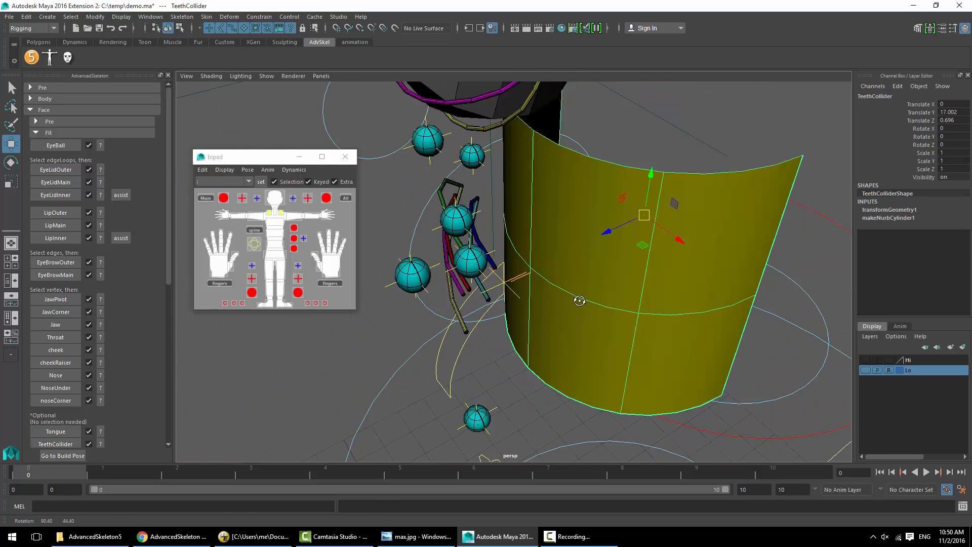
click(866, 360)
mouse_move(580, 301)
alt+mouse_down()
mouse_move(601, 269)
mouse_move(567, 288)
alt+mouse_up()
click(890, 360)
key(space)
key(space)
drag(619, 260, 580, 267)
Scale the TeethCollider to about 0.97 in X and 1.03 in Z, and restore the Hi layer's display
key(r)
drag(530, 266, 566, 241)
key(space)
key(space)
scroll(506, 198, down, 10)
key(space)
key(space)
mouse_move(670, 218)
alt+mouse_down()
mouse_move(697, 223)
mouse_move(826, 205)
alt+mouse_up()
click(889, 360)
alt+drag(724, 324, 749, 322)
scroll(112, 333, down, 3)
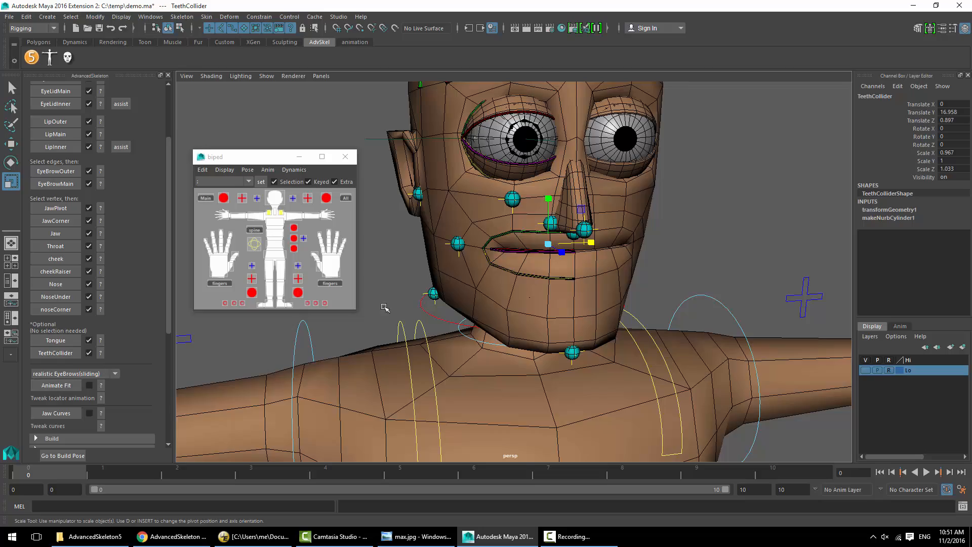
Enable Animate Fit with realistic sliding eyebrows, and create the Jaw Curves on the face
click(72, 384)
click(55, 413)
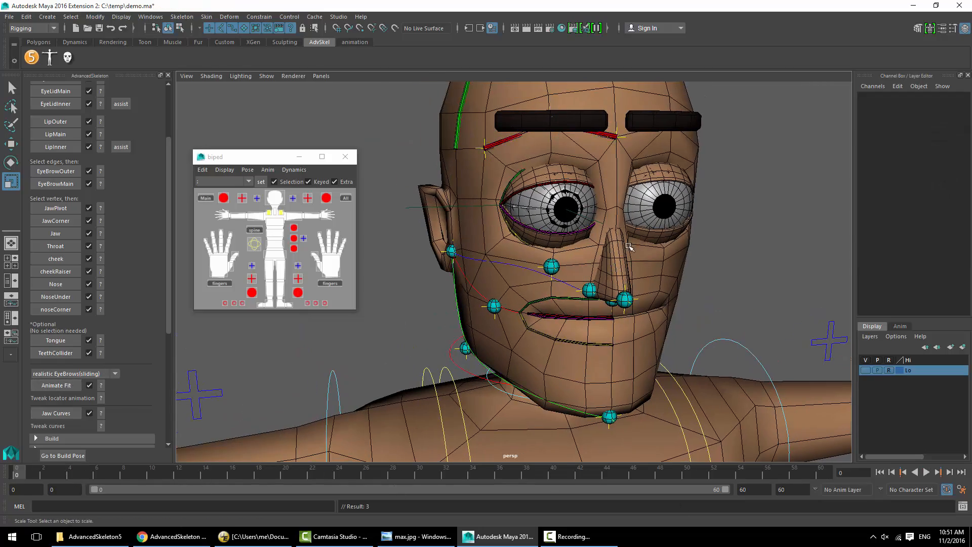
alt+drag(629, 247, 598, 314)
scroll(156, 369, down, 1)
scroll(156, 369, up, 4)
Open the face Build section and close the biped picker window
click(53, 133)
click(54, 145)
alt+middle_drag(525, 244, 515, 280)
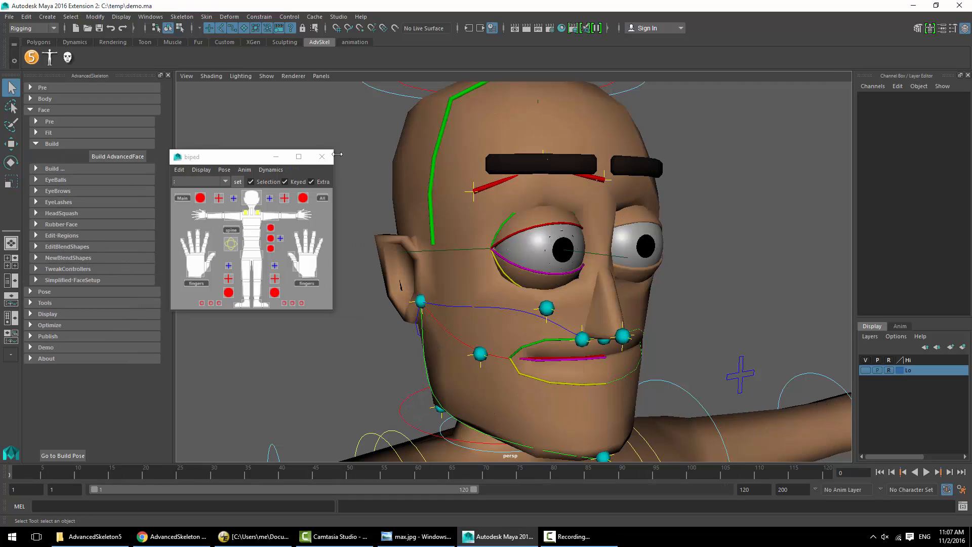
click(322, 157)
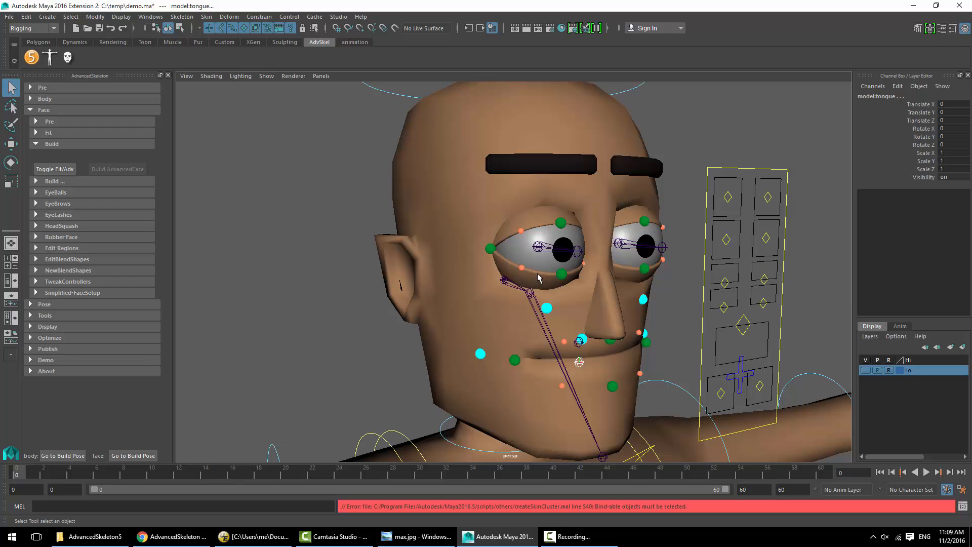
Expand the step-by-step build options and reload the recent scene demo.ma without saving the changes
click(73, 181)
click(575, 322)
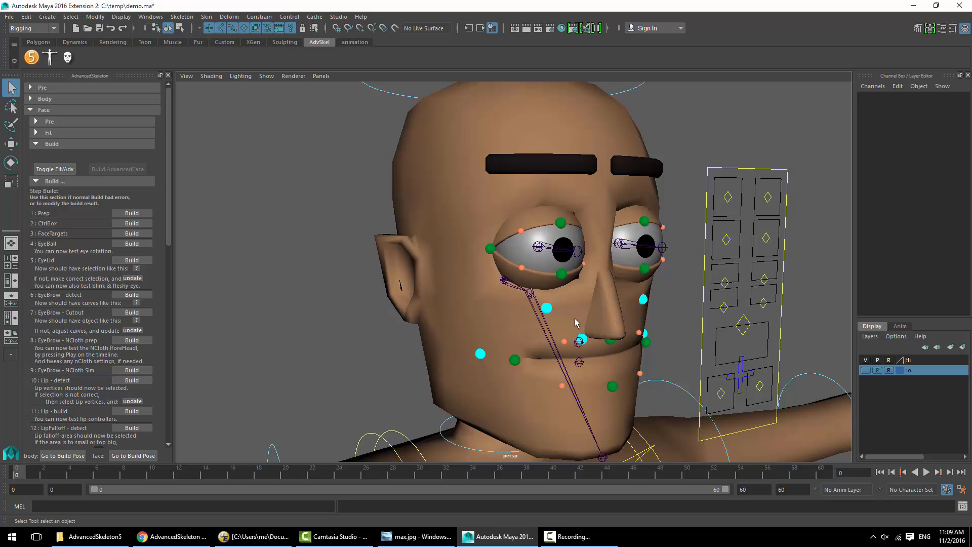
click(9, 17)
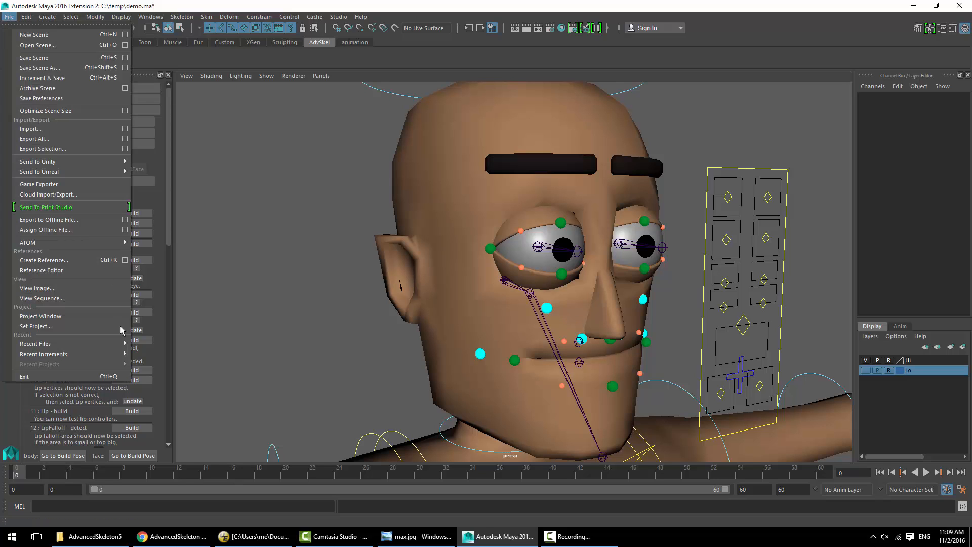
mouse_move(104, 344)
click(147, 346)
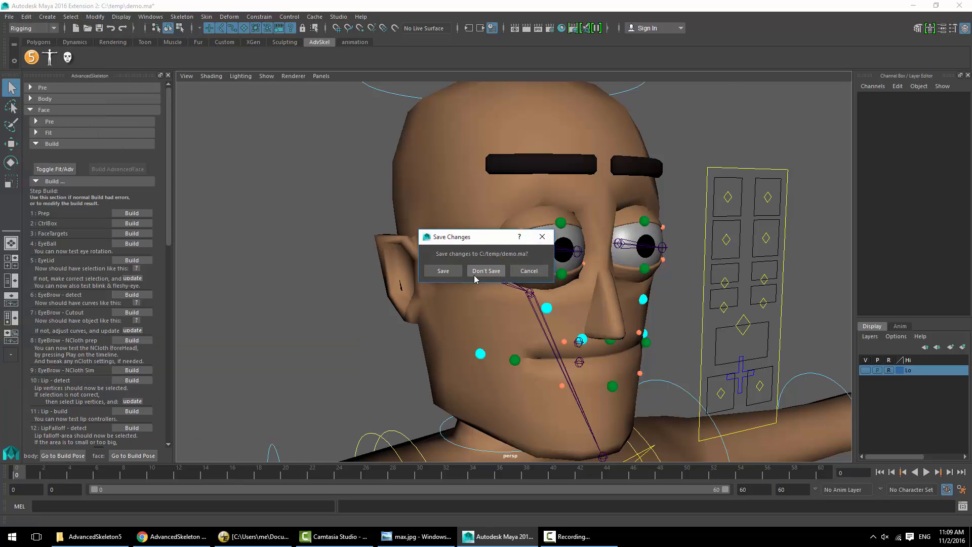
click(476, 273)
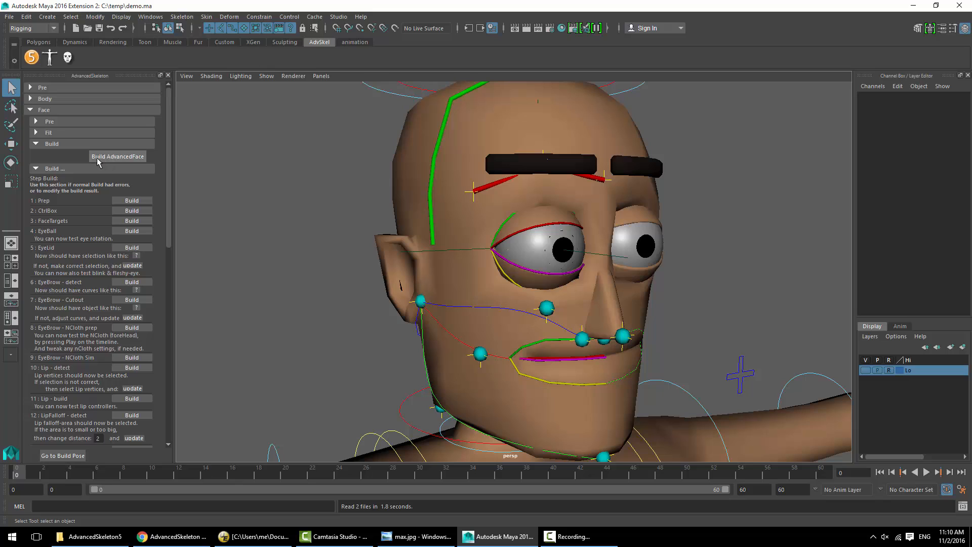
Run the Prep, CtrlBox, FaceTargets and EyeBall build steps, and test the eye rotation with the eye control, undoing the test move
click(67, 144)
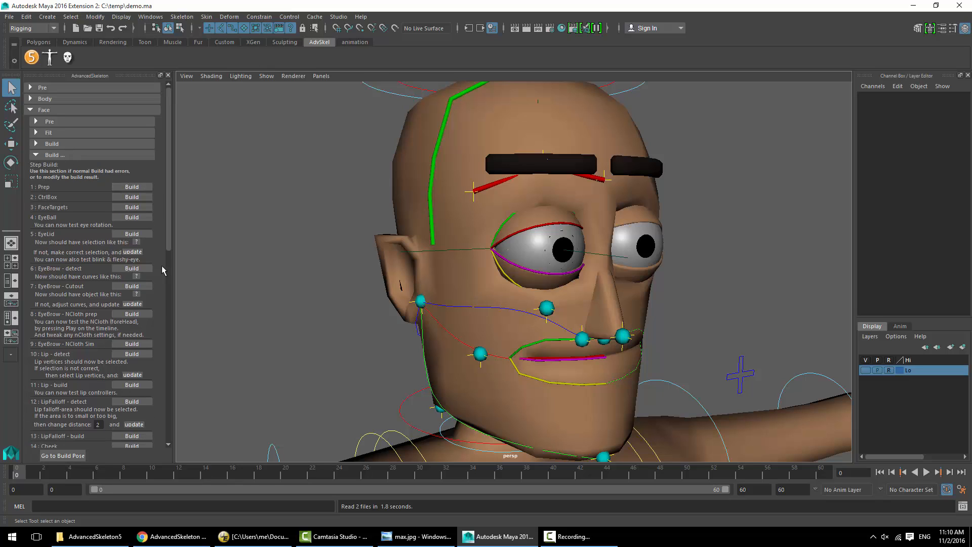
click(128, 187)
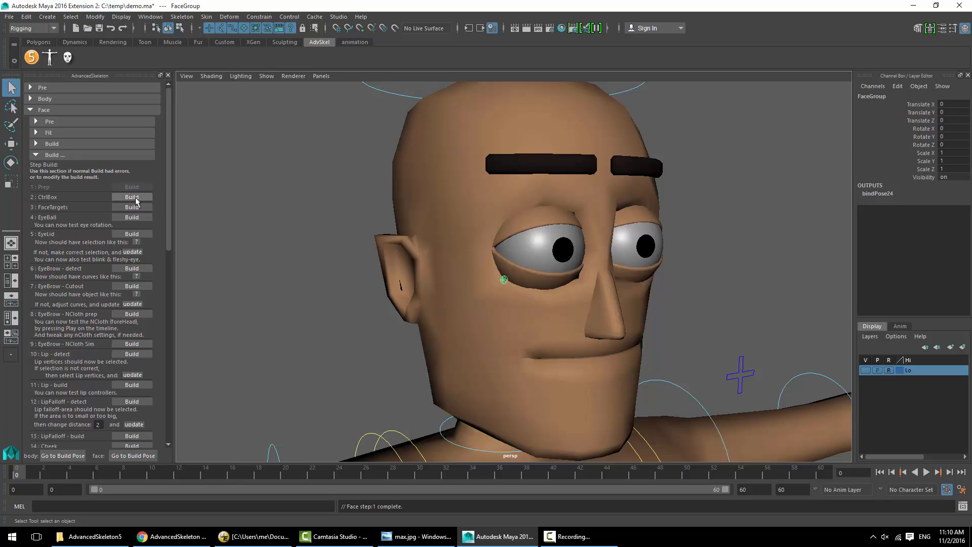
click(136, 197)
click(133, 218)
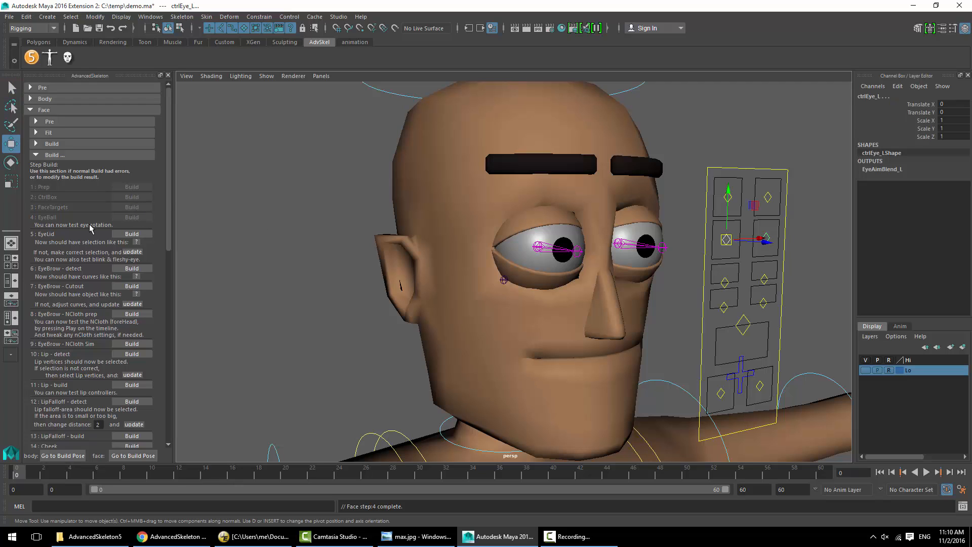
middle_drag(473, 232, 489, 246)
key(ctrl+z)
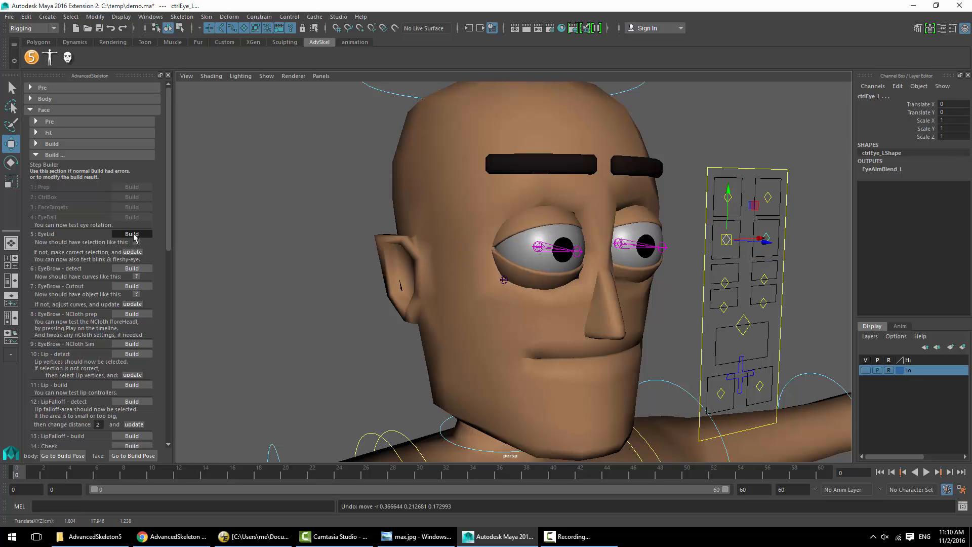
Run the EyeLid build step and compare the selected eyelid vertices with the step's help image
click(132, 234)
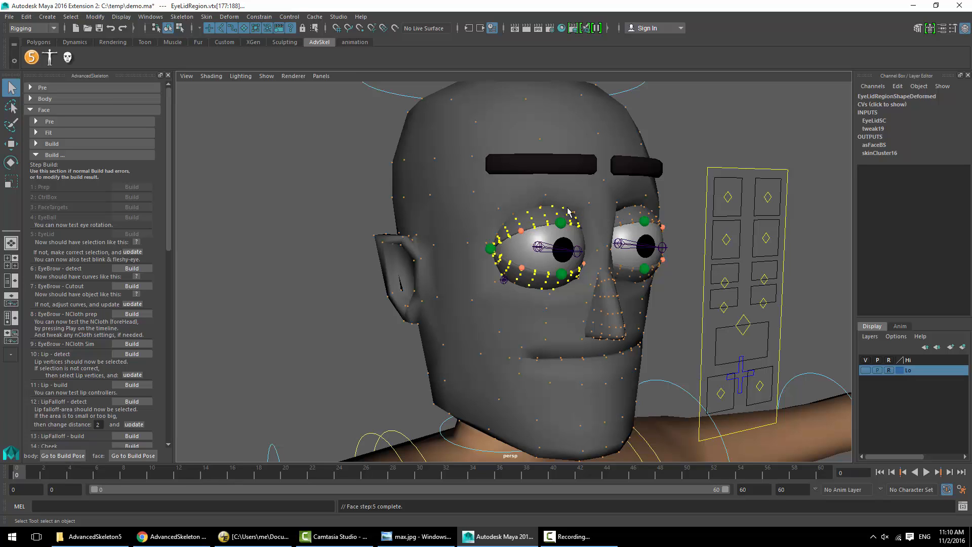
click(136, 242)
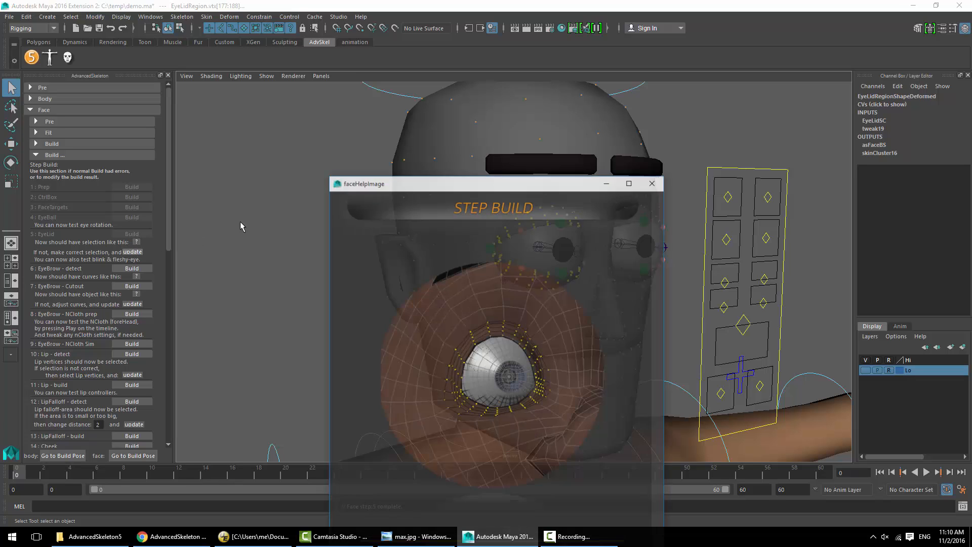
click(653, 184)
Test the eyelid motion by moving the eye controls in the control box, and undo the test moves
click(777, 236)
key(w)
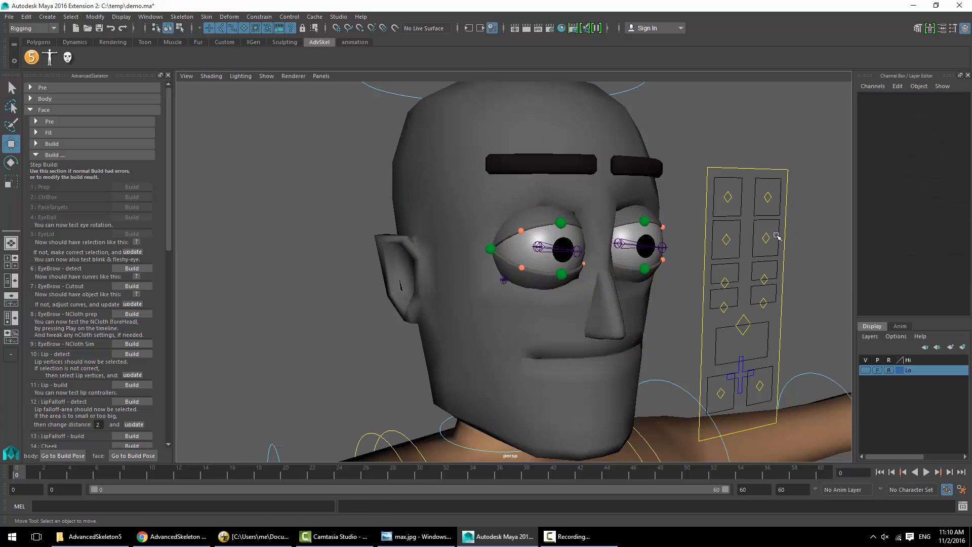
drag(721, 244, 718, 253)
mouse_move(719, 257)
middle_down()
mouse_move(698, 255)
mouse_move(707, 264)
mouse_move(727, 240)
mouse_move(698, 263)
mouse_move(717, 243)
middle_up()
key(ctrl+z)
key(ctrl+z)
key(ctrl+z)
key(ctrl+z)
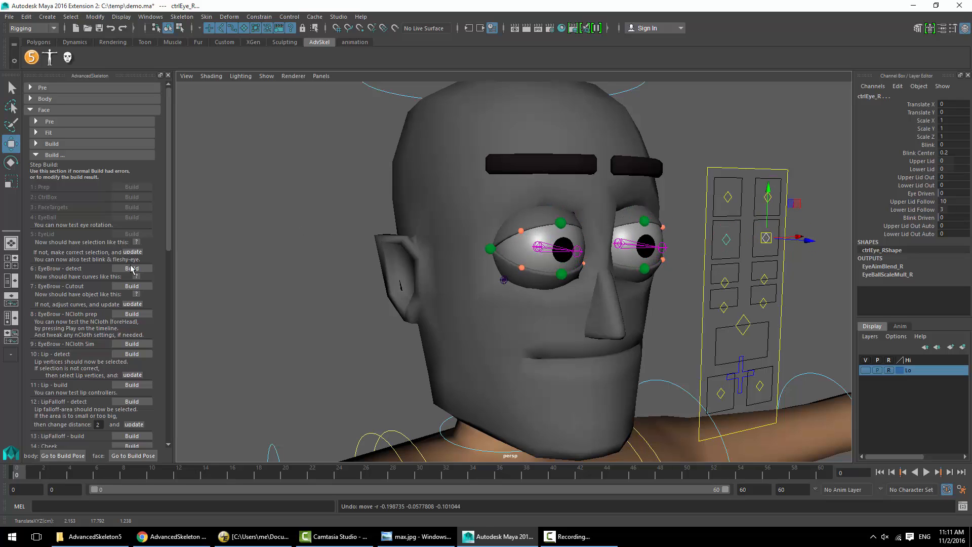
Run the EyeBrow detect and EyeBrow Cutout build steps, and compare the cutout with its help image
click(131, 268)
click(132, 287)
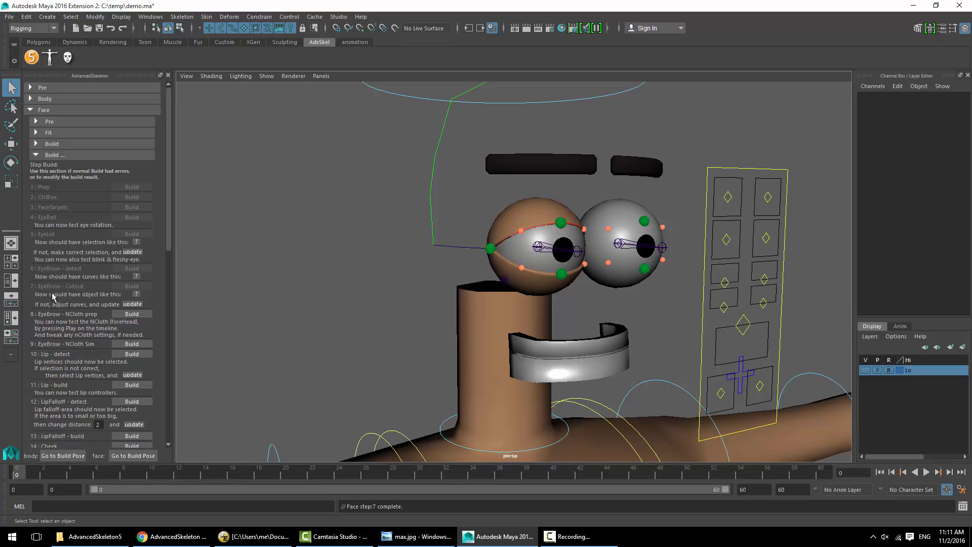
click(136, 294)
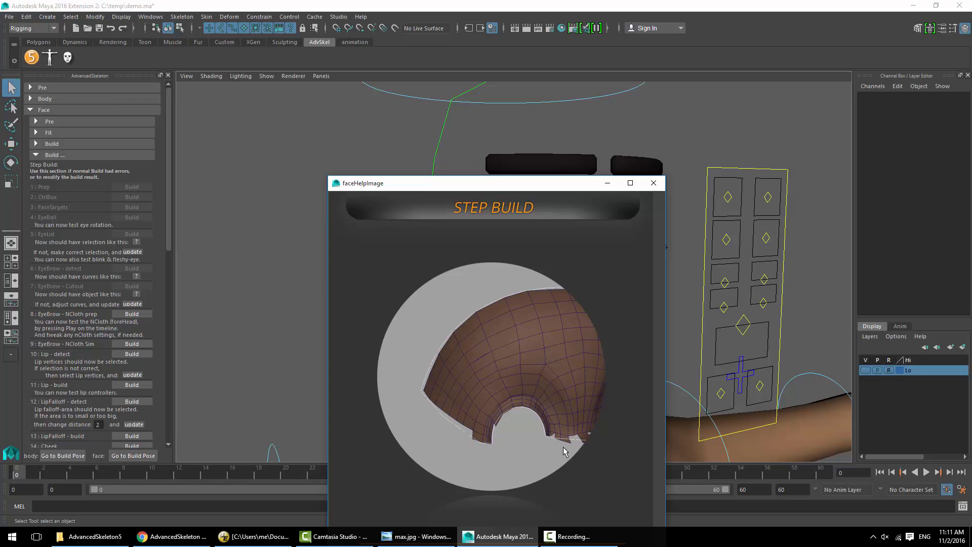
click(653, 184)
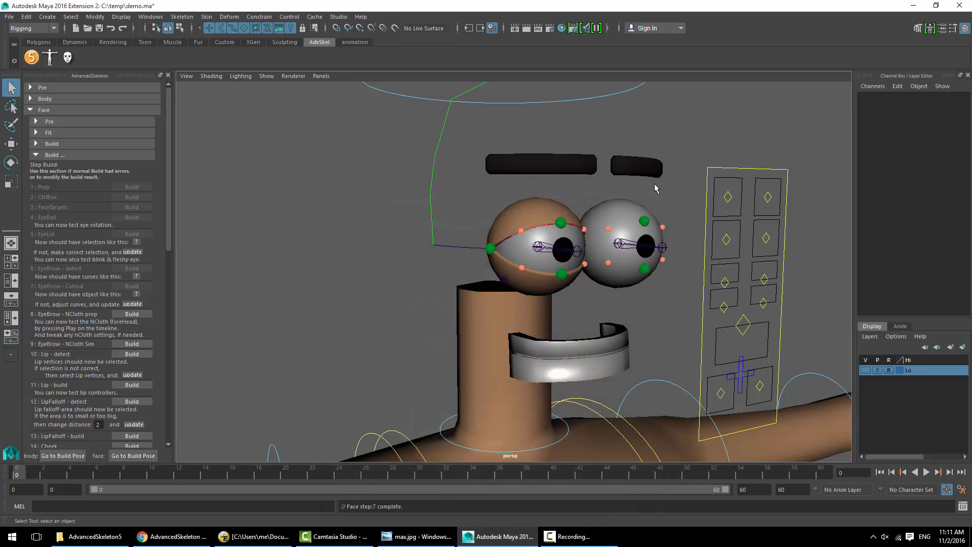
Open the Outliner and select foreHeadBorderCurve1 through foreHeadBorderCurve4 to examine the outline of the forehead cutout
mouse_move(558, 177)
alt+mouse_down()
mouse_move(540, 211)
mouse_move(551, 170)
mouse_move(549, 178)
alt+mouse_up()
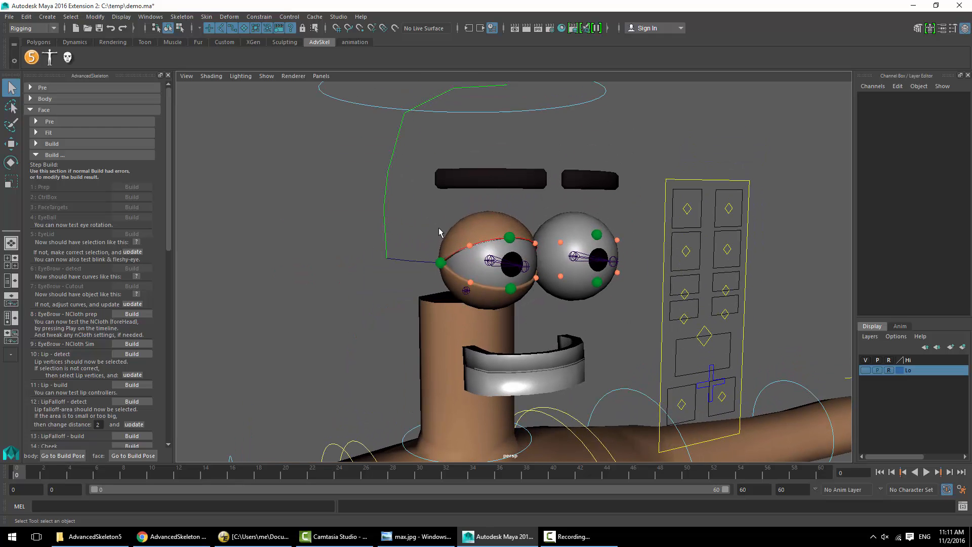
alt+middle_drag(468, 216, 475, 219)
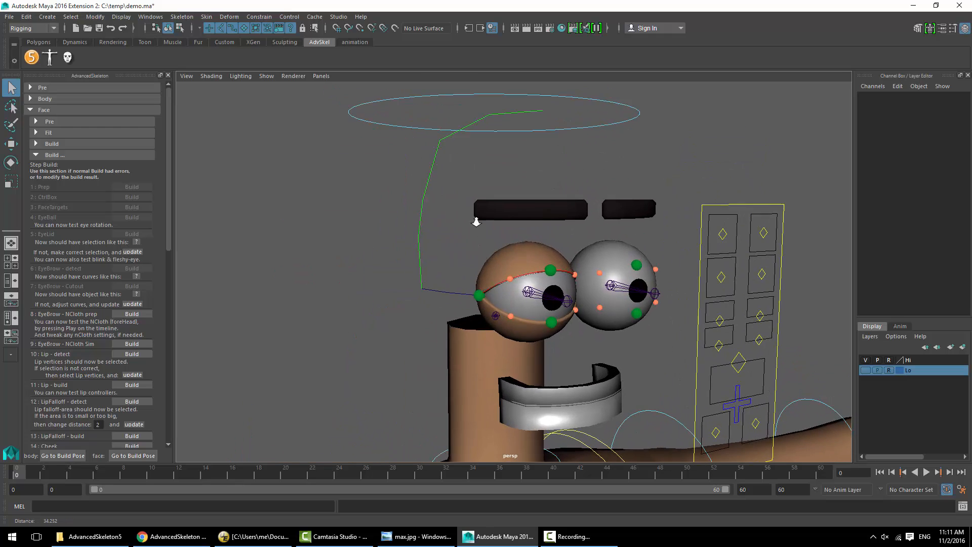
alt+right_drag(476, 219, 472, 223)
key(o)
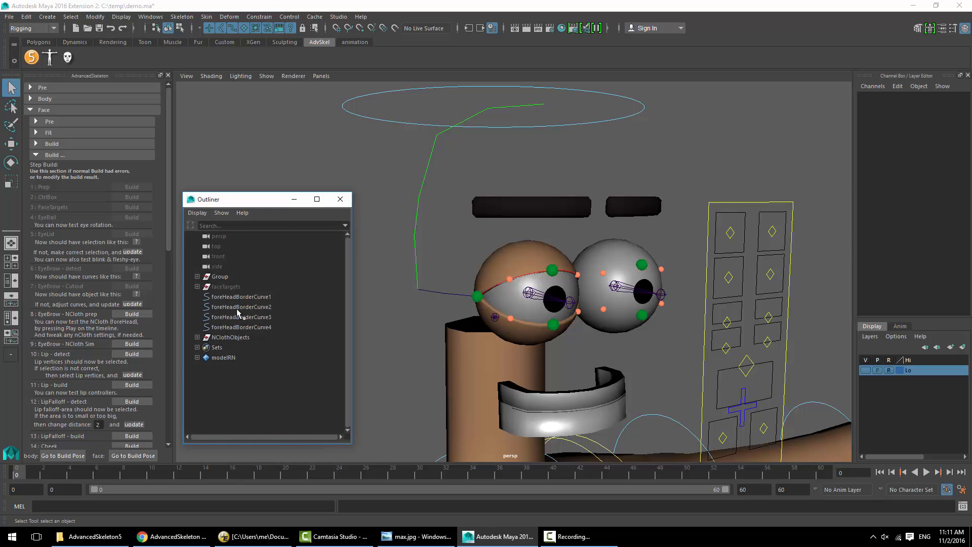
drag(239, 296, 241, 327)
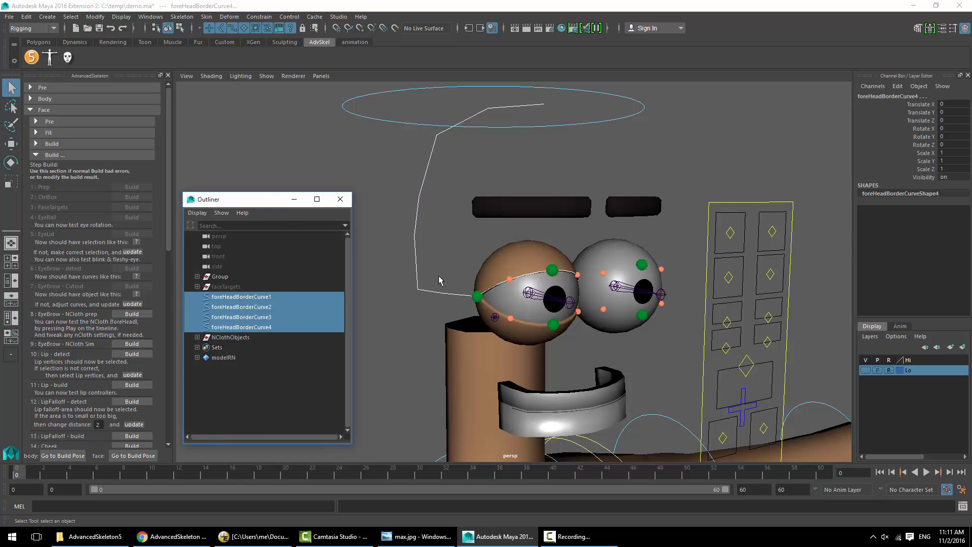
alt+right_drag(439, 281, 568, 276)
alt+drag(568, 276, 554, 270)
alt+right_drag(555, 270, 545, 267)
alt+drag(545, 267, 553, 273)
Expand the Geometry group down to model:geo, show the model as a template wireframe, and examine the border curves against the head
click(197, 277)
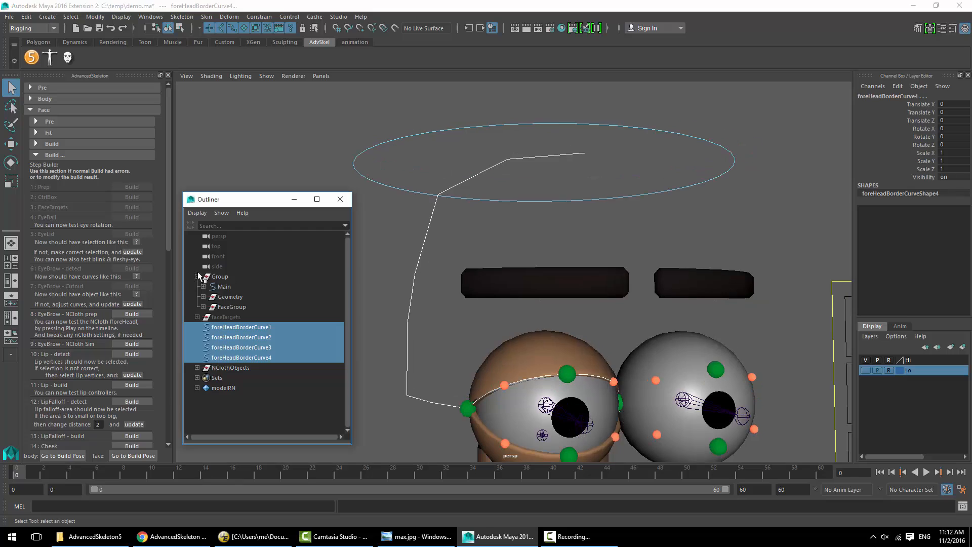
click(203, 297)
click(209, 327)
click(245, 348)
alt+drag(622, 282, 605, 259)
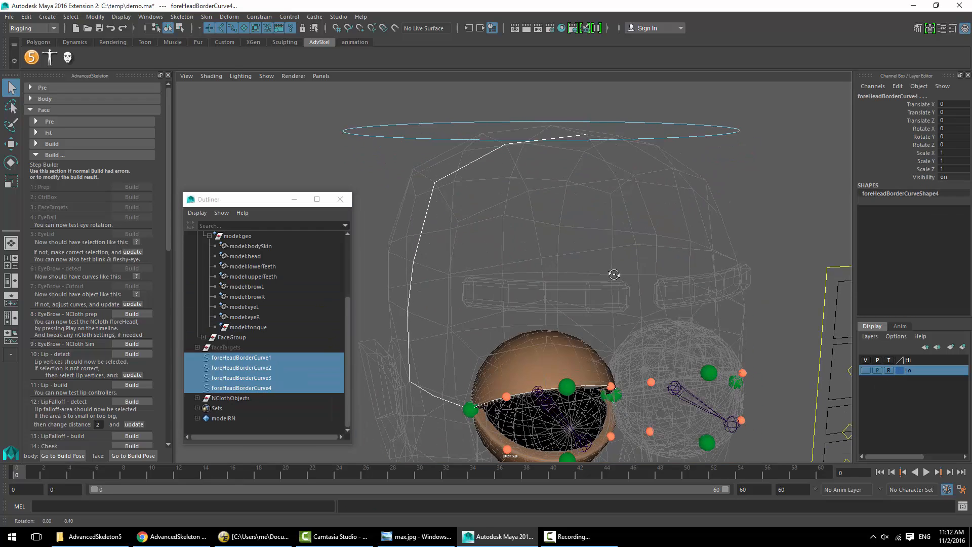
alt+drag(585, 129, 573, 129)
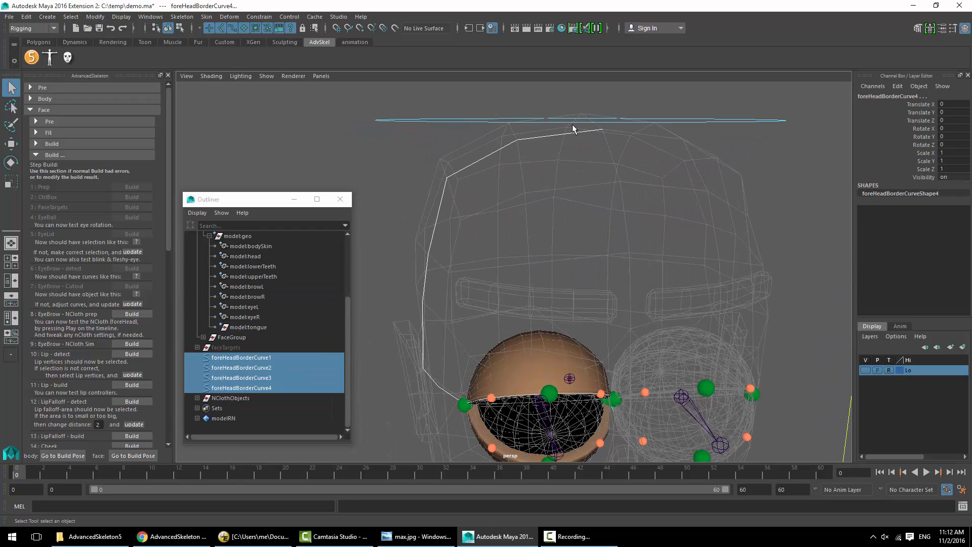
alt+drag(563, 189, 578, 191)
click(587, 126)
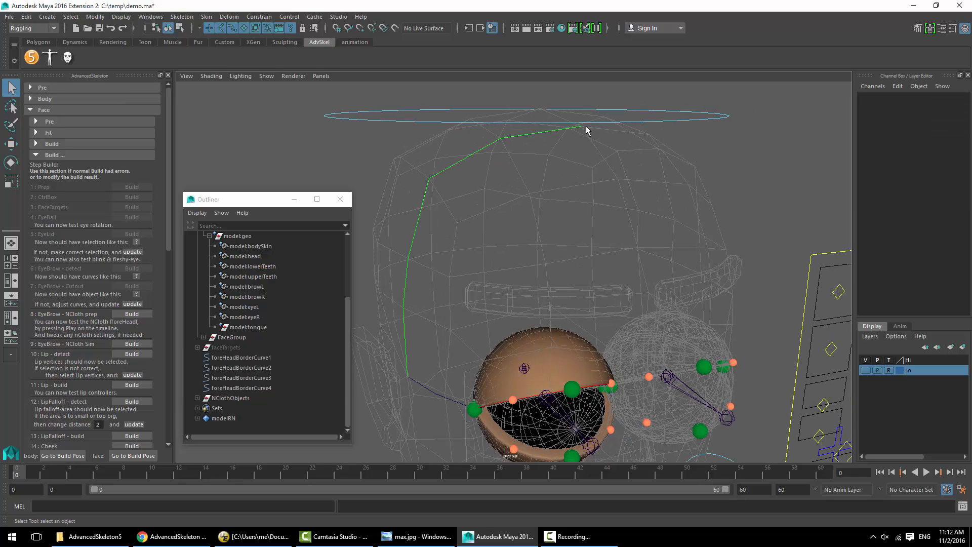
Reselect the four forehead border curves, frame them, and examine where they run over the shaded eyelid
alt+drag(415, 377, 464, 325)
drag(258, 358, 257, 387)
key(f)
alt+drag(625, 341, 601, 302)
scroll(630, 317, up, 1)
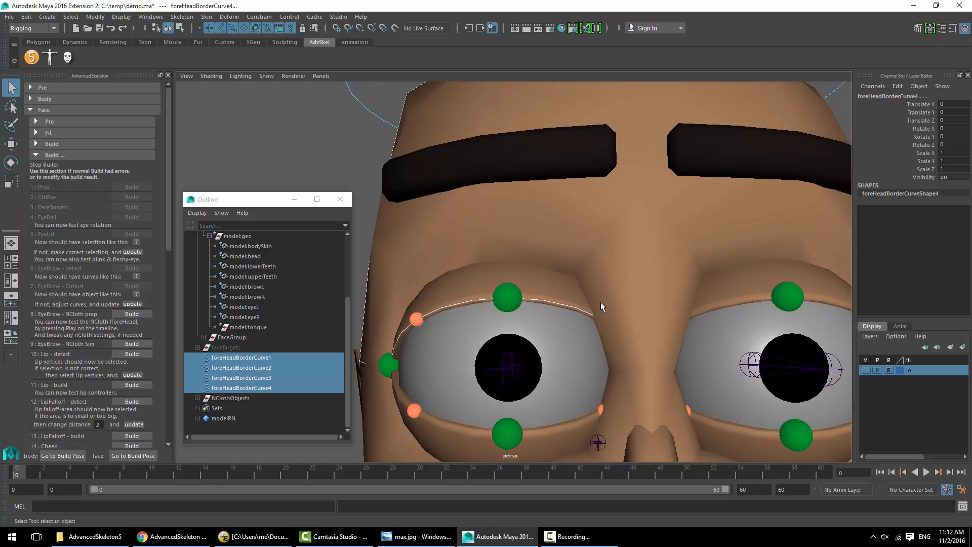
Examine the foreheadGeo cutout and the area between the upper eyelid and nose bridge in wireframe and shaded display
click(582, 285)
key(4)
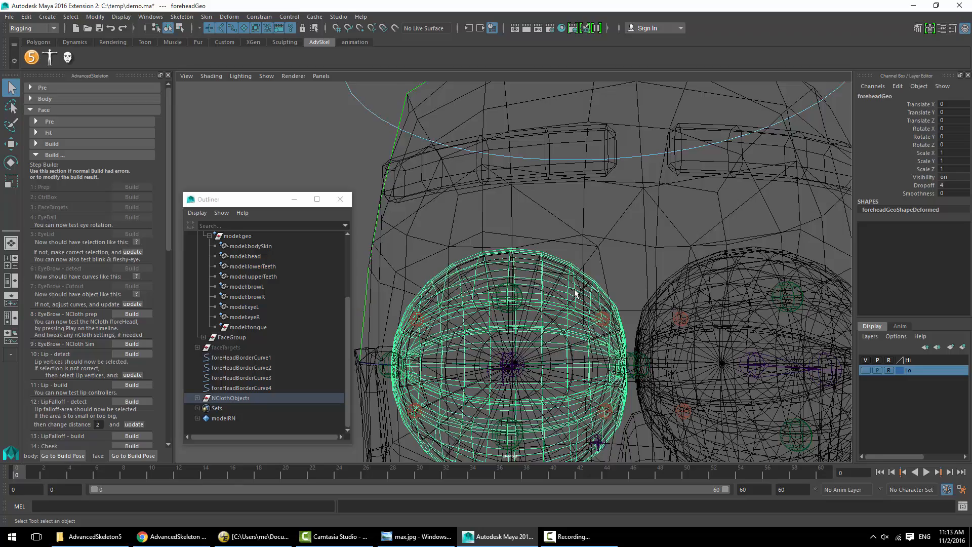
mouse_move(575, 291)
alt+mouse_down()
mouse_move(628, 302)
mouse_move(583, 308)
mouse_move(603, 319)
alt+mouse_up()
click(606, 321)
key(5)
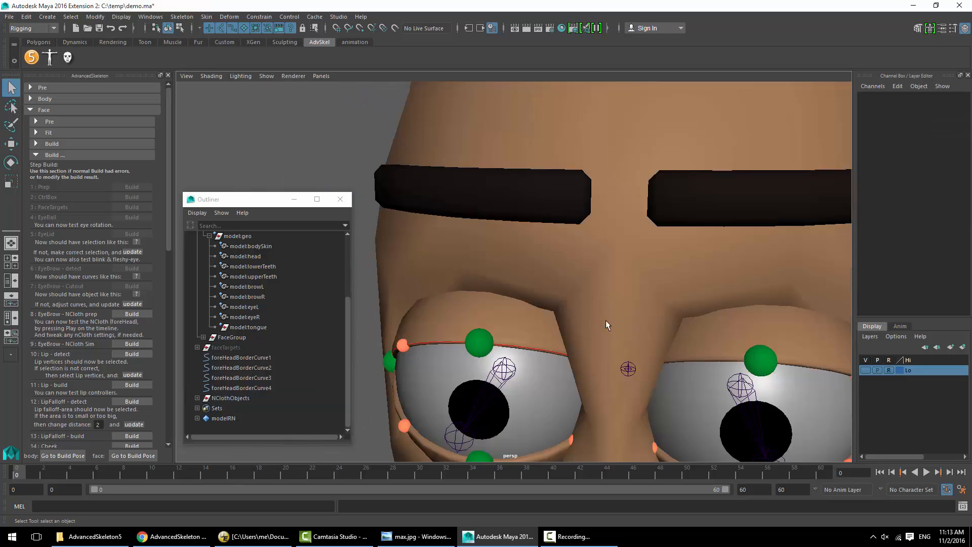
click(575, 307)
alt+drag(586, 280, 605, 233)
click(605, 234)
alt+drag(634, 263, 636, 263)
click(639, 269)
key(4)
click(727, 344)
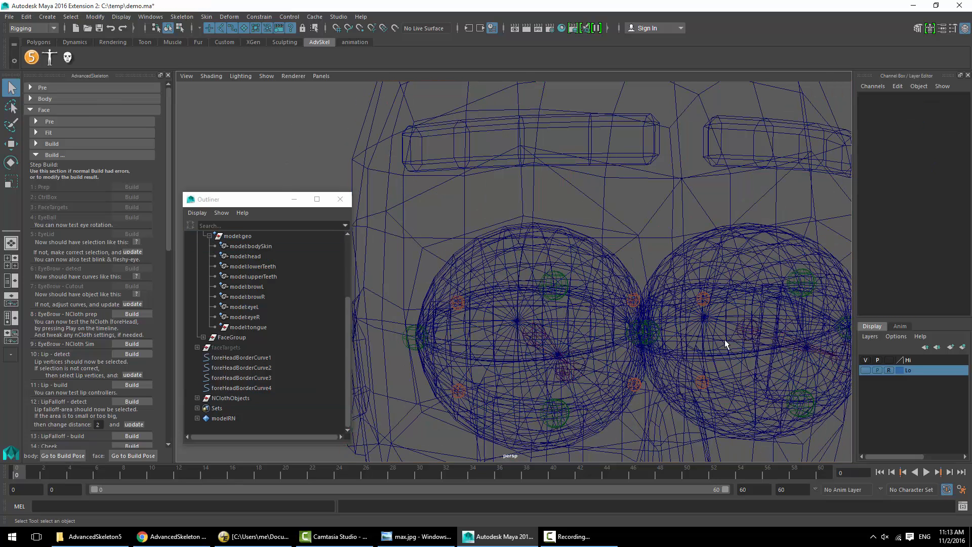
Select foreHeadBorderCurve3 and examine how it follows the upper eyelid in shaded display
drag(231, 357, 244, 368)
click(251, 378)
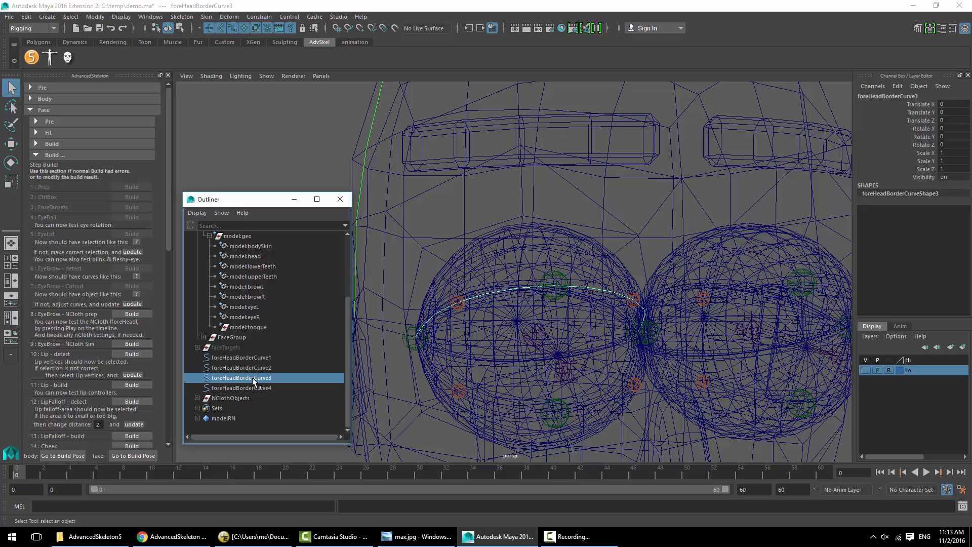
key(5)
alt+middle_drag(638, 326, 594, 314)
alt+right_drag(595, 314, 644, 323)
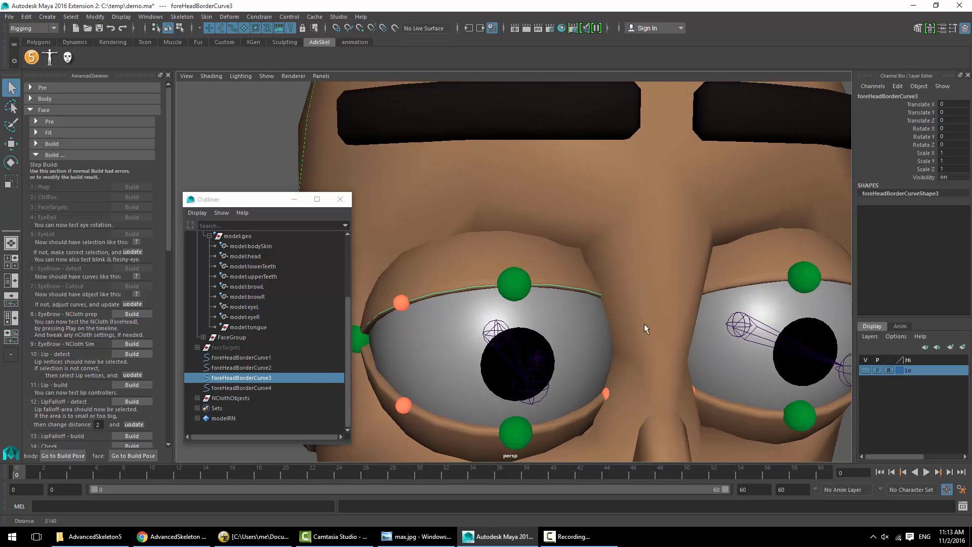
click(603, 307)
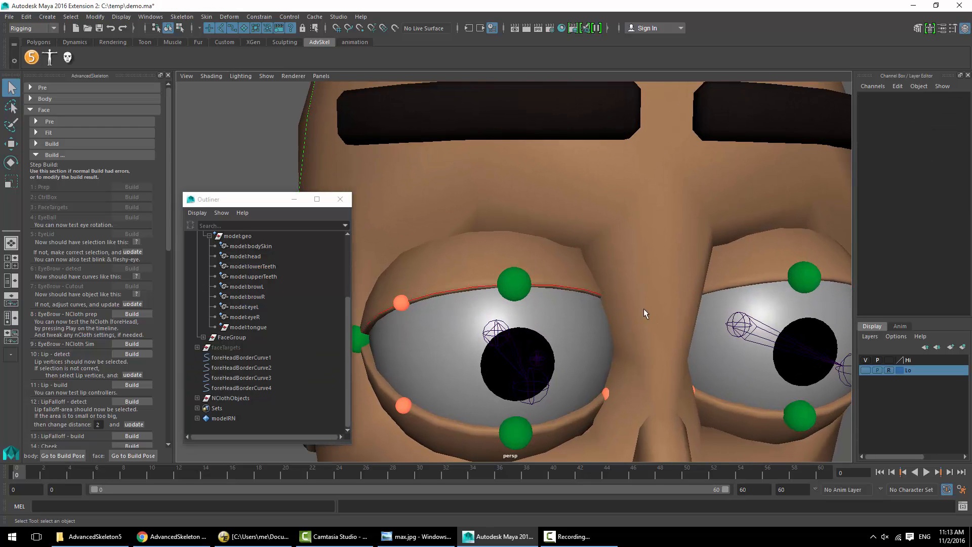
Try to move control vertices 10 to 14 at the nose-bridge end of foreHeadBorderCurve3, working in the side view
click(259, 378)
right_drag(248, 150, 188, 146)
key(4)
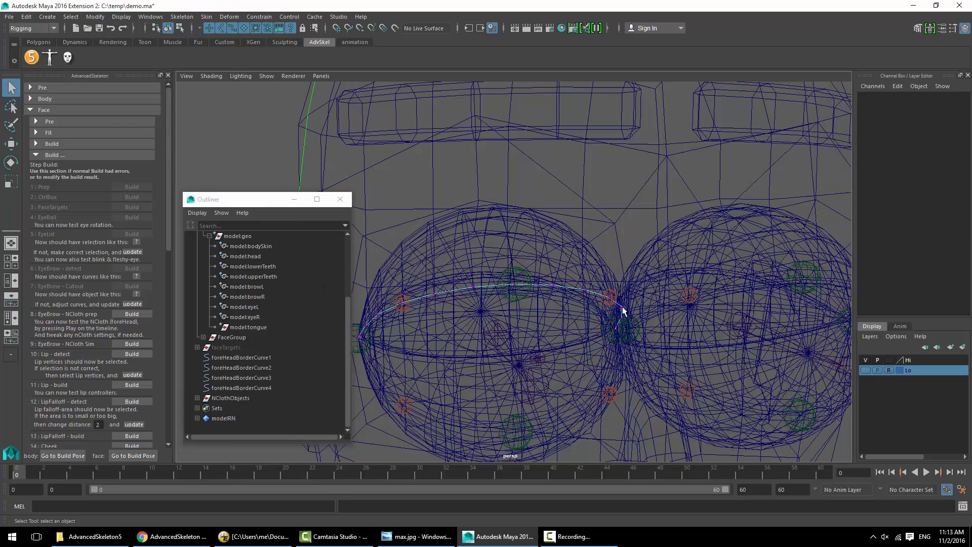
drag(606, 284, 628, 340)
key(w)
key(5)
alt+drag(661, 297, 640, 295)
key(space)
drag(685, 357, 665, 357)
alt+right_drag(628, 355, 734, 364)
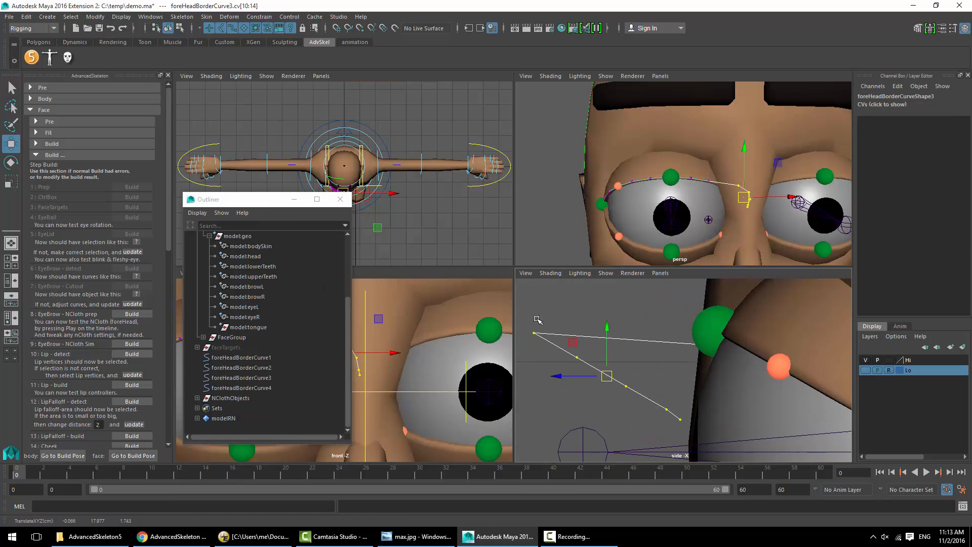
Try to reposition single control vertices of foreHeadBorderCurve3 near the inner eye corner, including cv[11]
alt+right_drag(673, 202, 709, 208)
drag(679, 342, 707, 371)
mouse_move(774, 203)
alt+mouse_down()
mouse_move(762, 186)
mouse_move(774, 192)
alt+mouse_up()
click(730, 147)
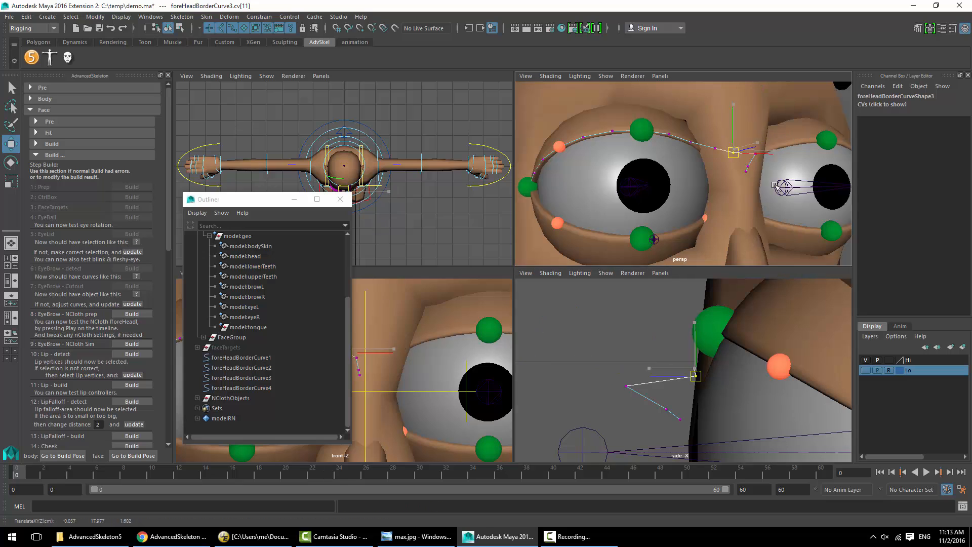
middle_drag(736, 389, 751, 353)
Undo the control vertex edits on foreHeadBorderCurve3 and foreHeadBorderCurve4 in the enlarged perspective view
key(ctrl+z)
key(ctrl+z)
key(ctrl+z)
key(ctrl+z)
key(ctrl+z)
key(ctrl+z)
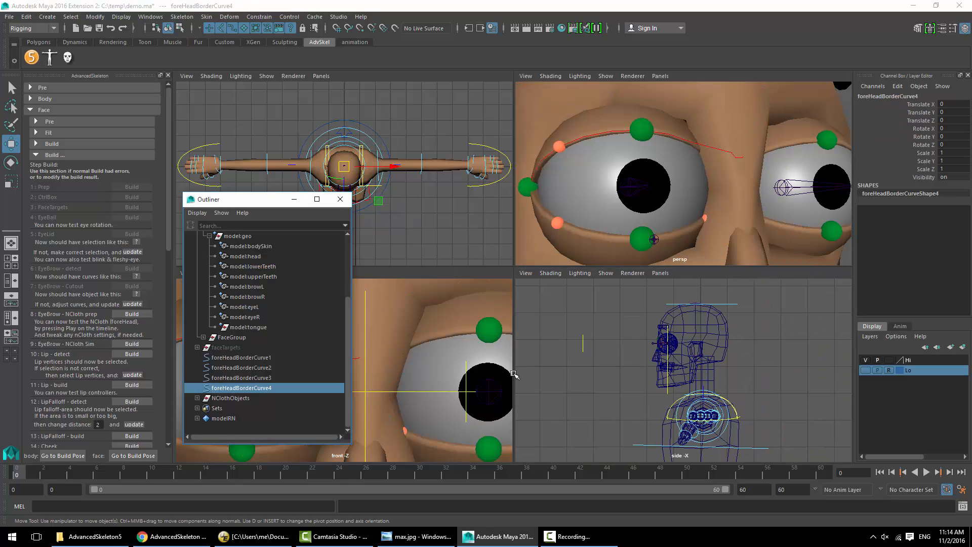
key(ctrl+z)
key(ctrl+z)
key(ctrl+z)
key(ctrl+z)
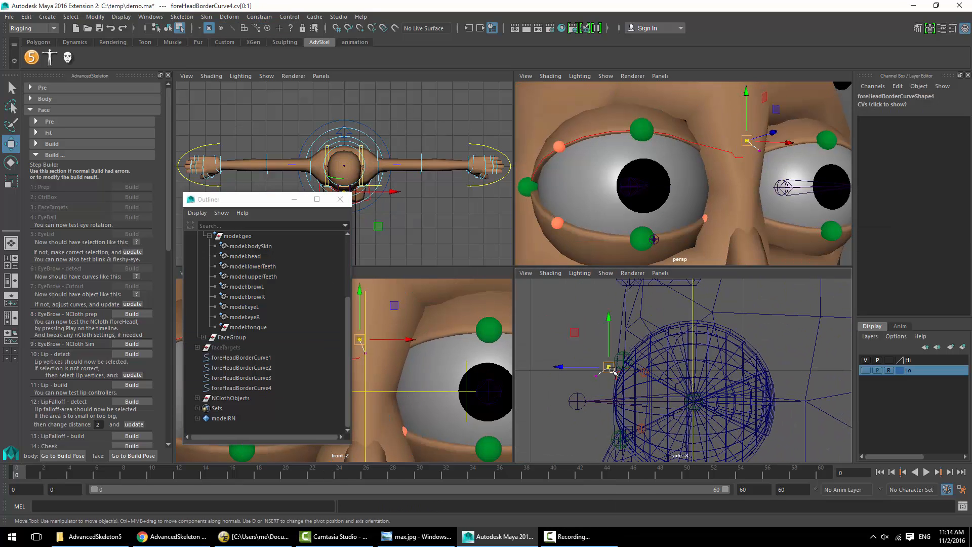
key(space)
key(ctrl+z)
key(ctrl+z)
key(ctrl+z)
key(ctrl+z)
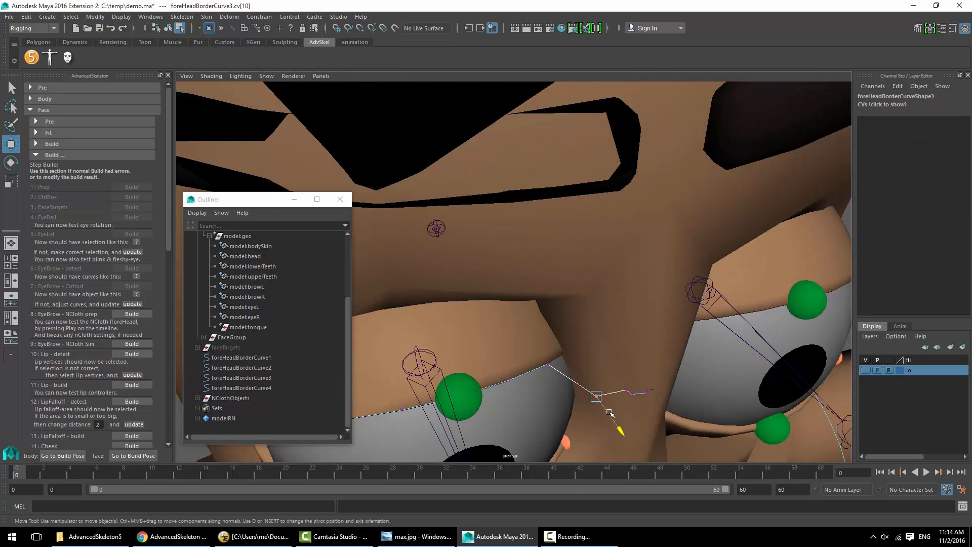
key(ctrl+z)
key(ctrl+z)
key(ctrl+z)
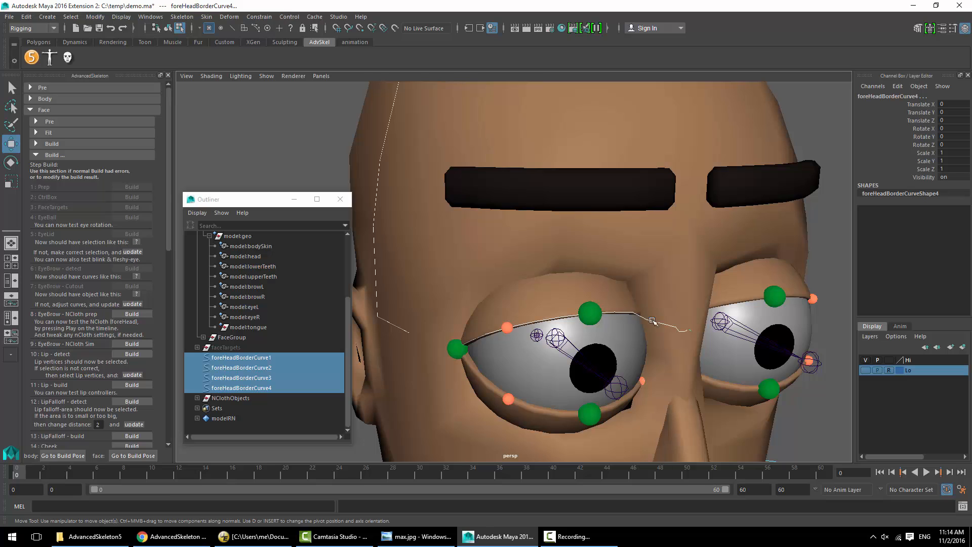
key(ctrl+z)
key(ctrl+z)
key(ctrl+z)
key(ctrl+z)
key(ctrl+z)
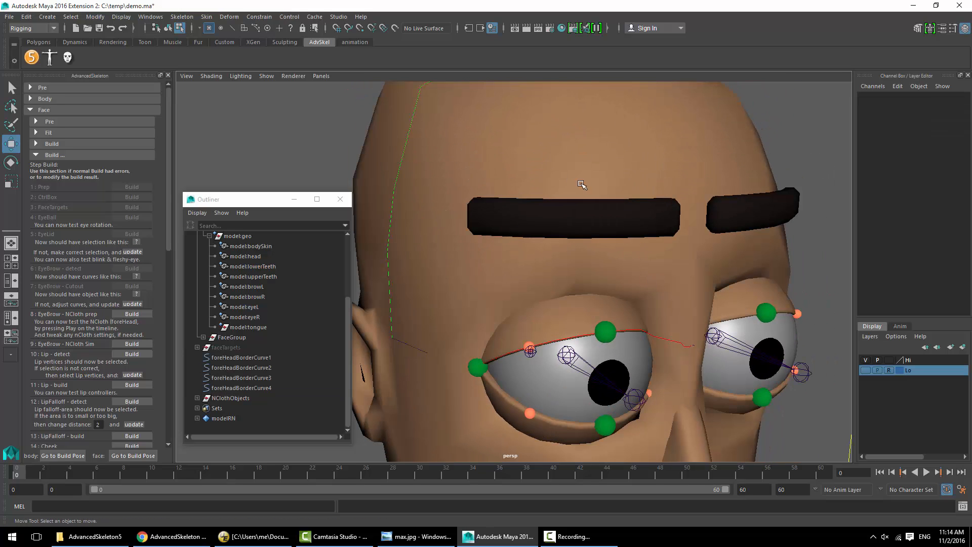
Update the eyebrow cutout from the restored border curves and inspect the forehead piece
click(133, 304)
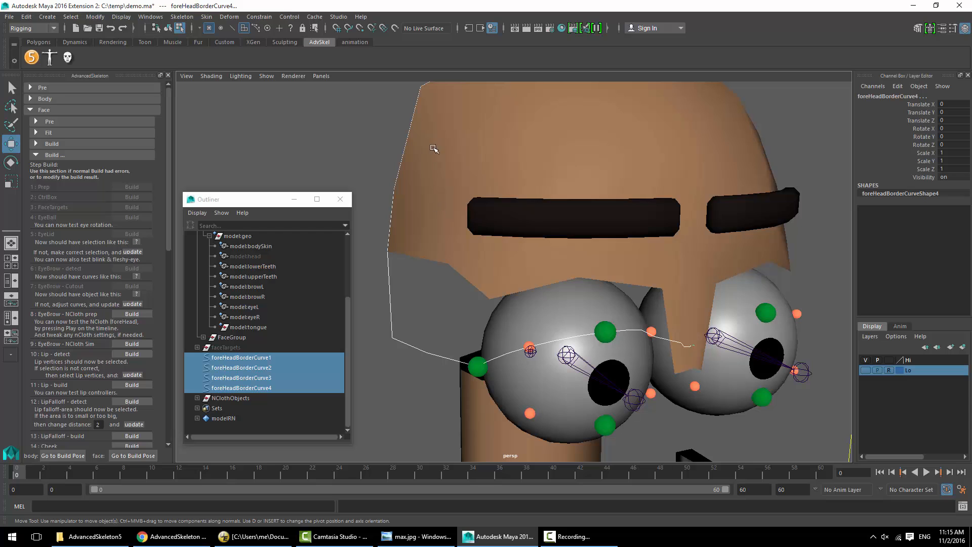
alt+drag(433, 148, 519, 215)
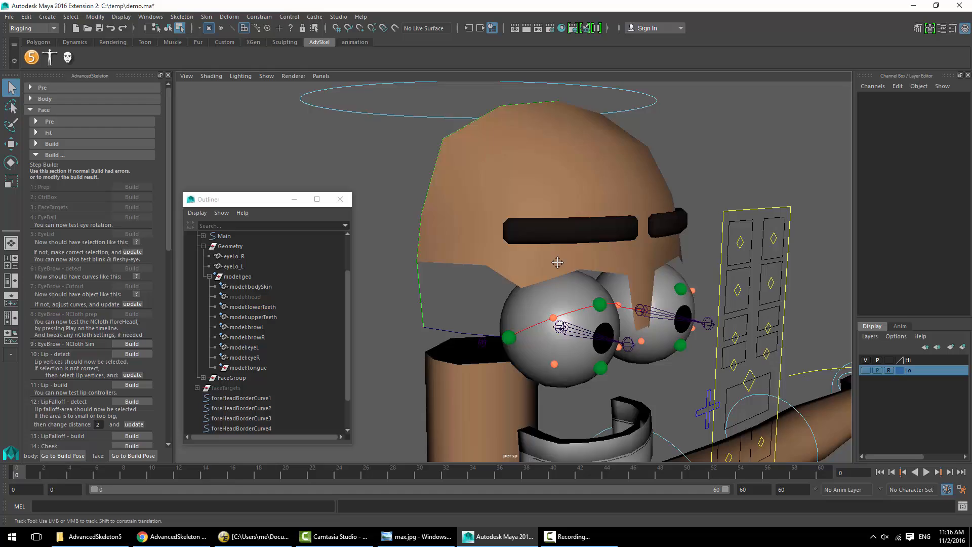
scroll(561, 272, up, 5)
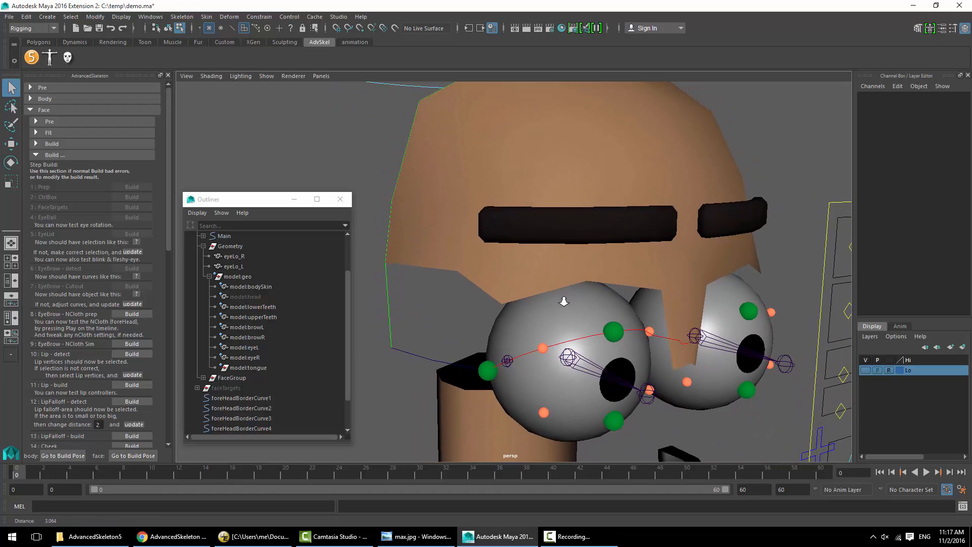
scroll(564, 301, down, 1)
Build face steps 8 to 12, from the eyebrow NCloth prep and simulation through lip detection and build to lip falloff detection
click(132, 314)
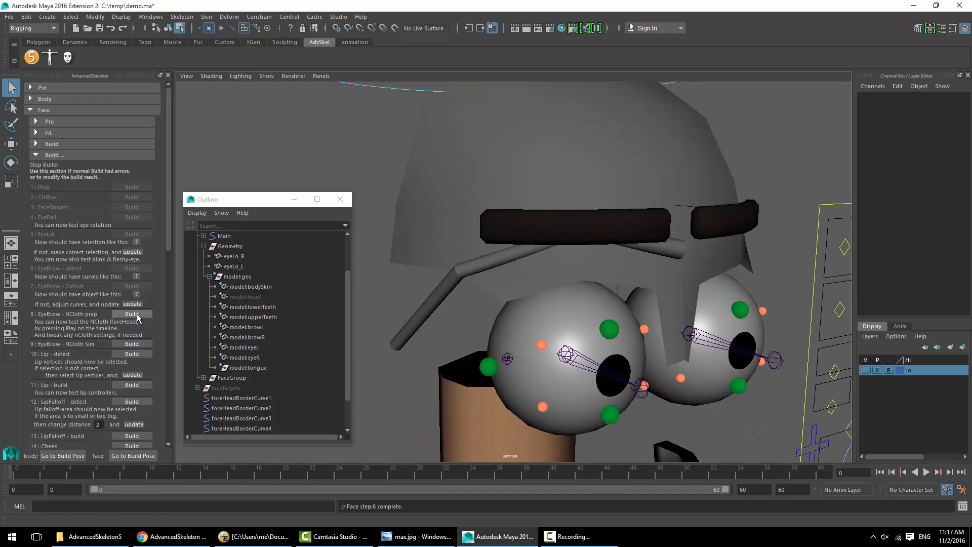
click(139, 344)
click(132, 354)
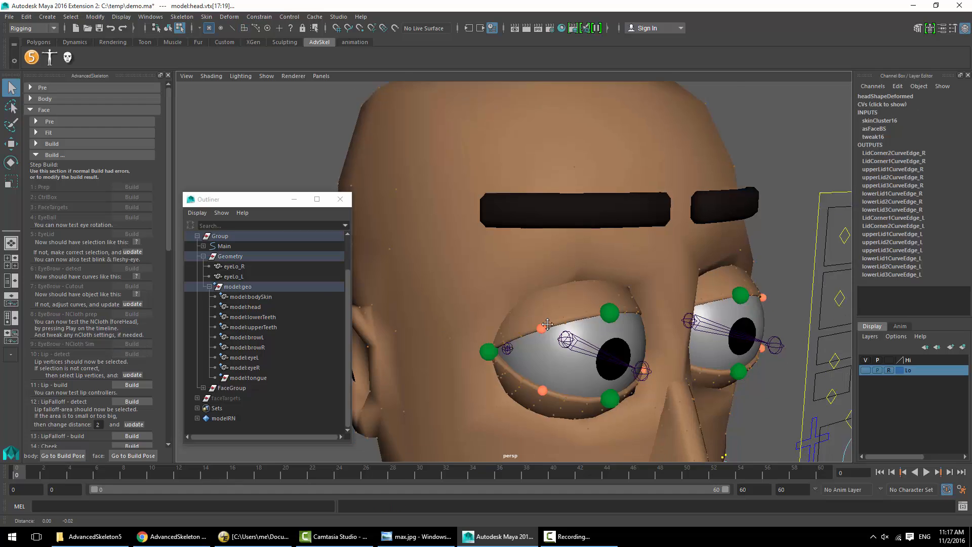
click(132, 385)
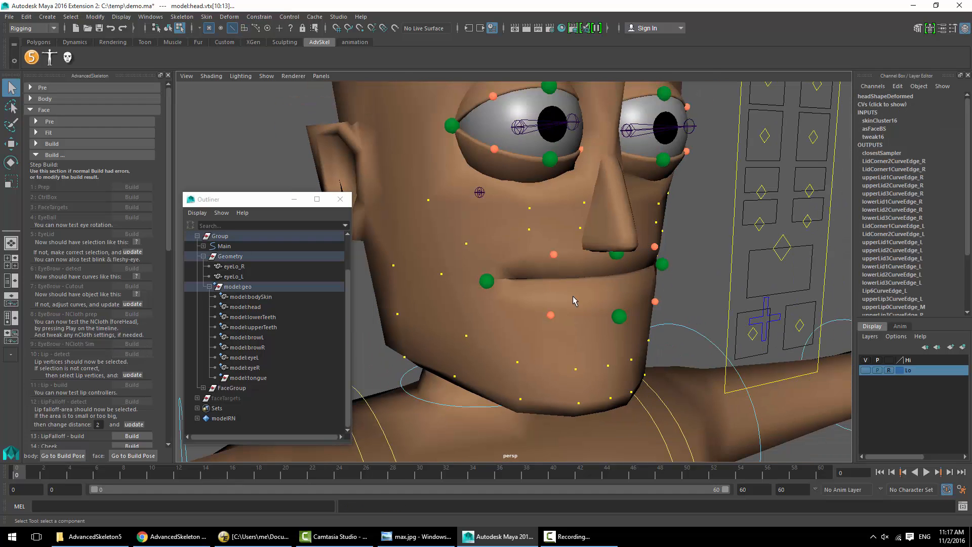
alt+drag(627, 238, 624, 247)
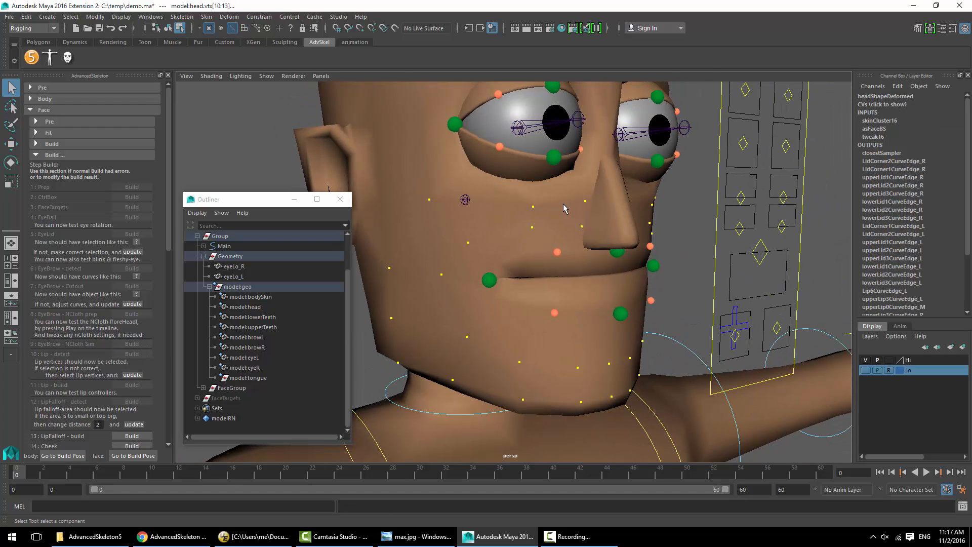
Display the wireframe over the shaded model while keeping its own materials instead of the default material
click(211, 76)
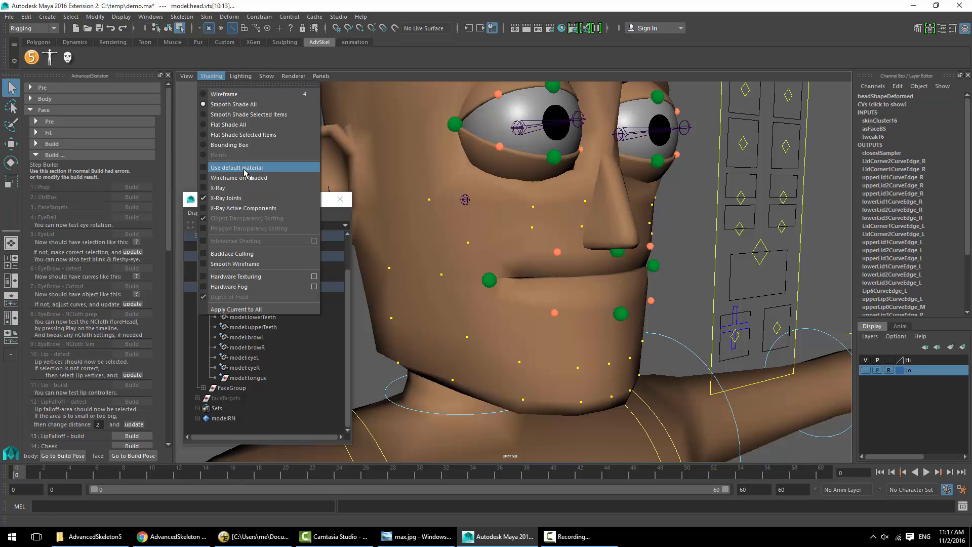
click(245, 169)
key(ctrl+z)
click(212, 76)
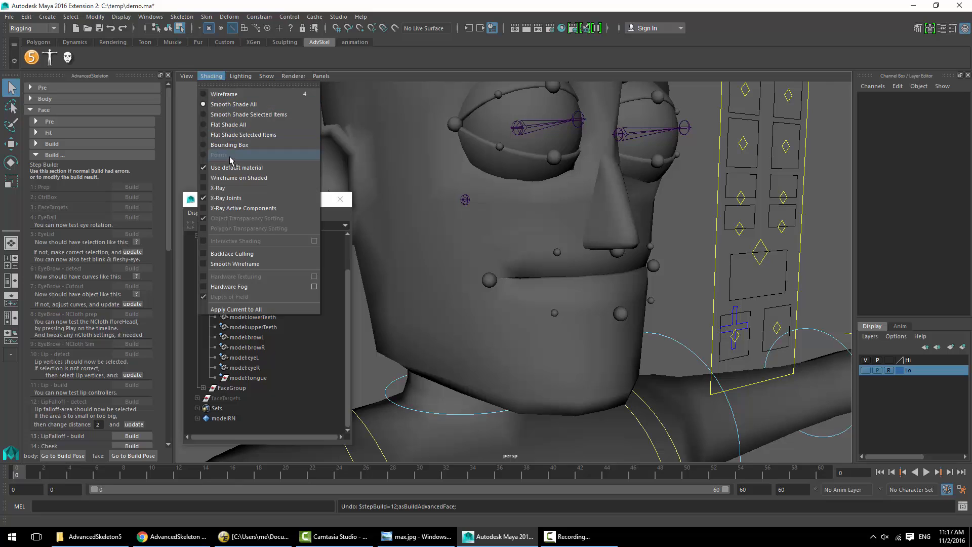
click(238, 178)
click(212, 76)
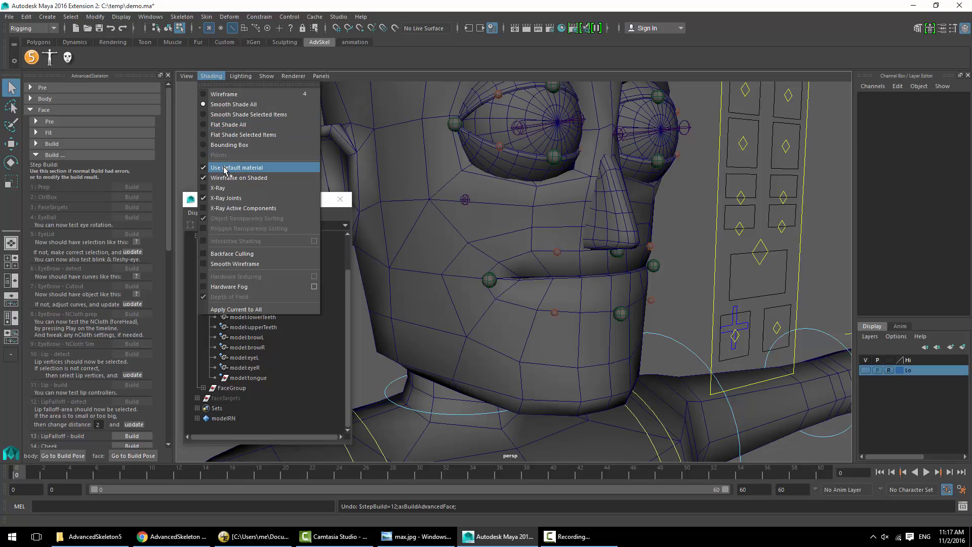
click(245, 167)
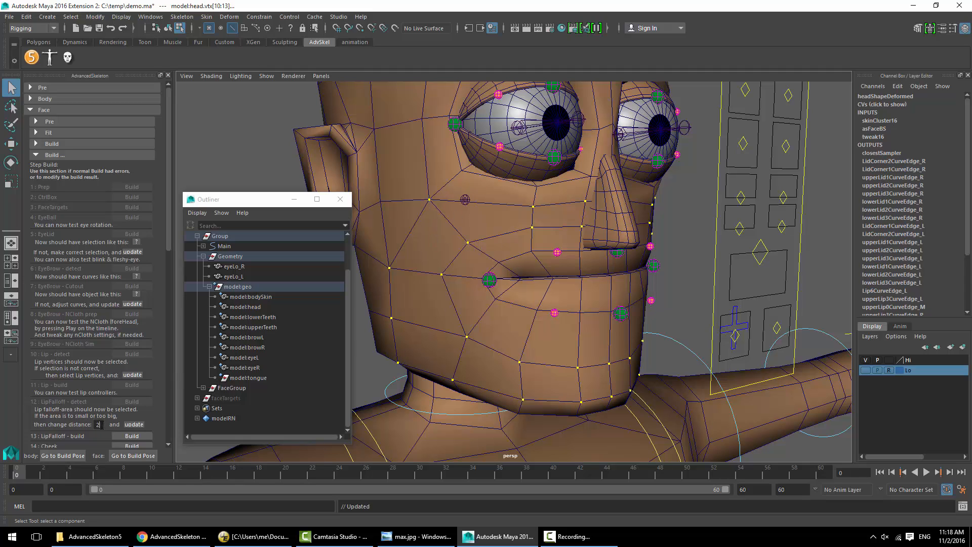
Set the lip falloff distance to 1 and update the selected falloff area
text(1)
scroll(143, 391, down, 2)
scroll(595, 324, down, 3)
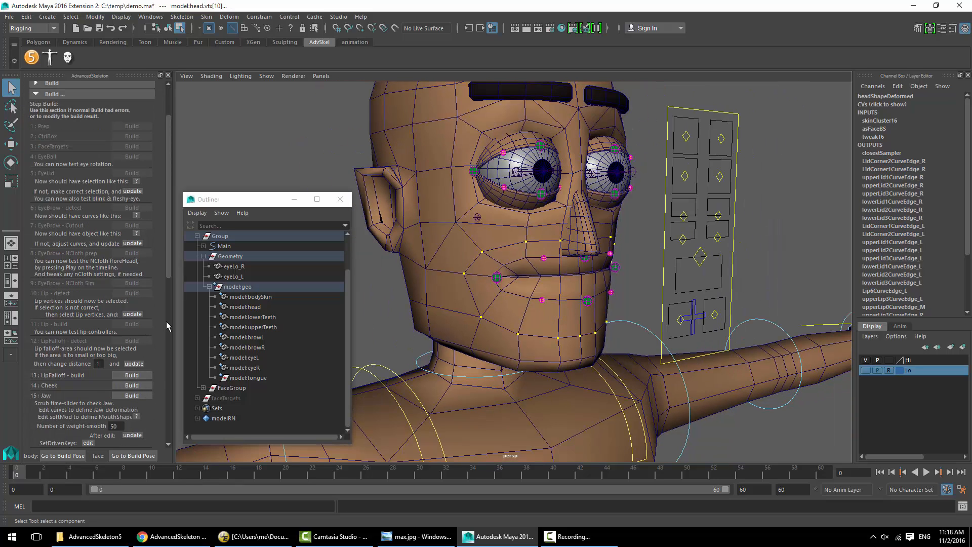
Build face steps 13 to 17, LipFalloff to ZipperLips, and test the jaw, sticky lips and zip lips on the opened mouth
scroll(167, 326, down, 1)
click(130, 344)
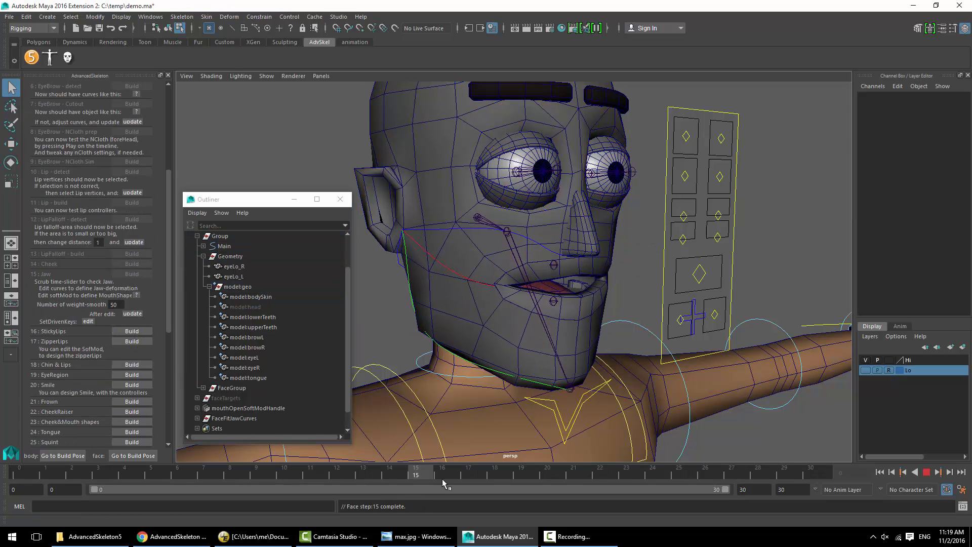
click(131, 333)
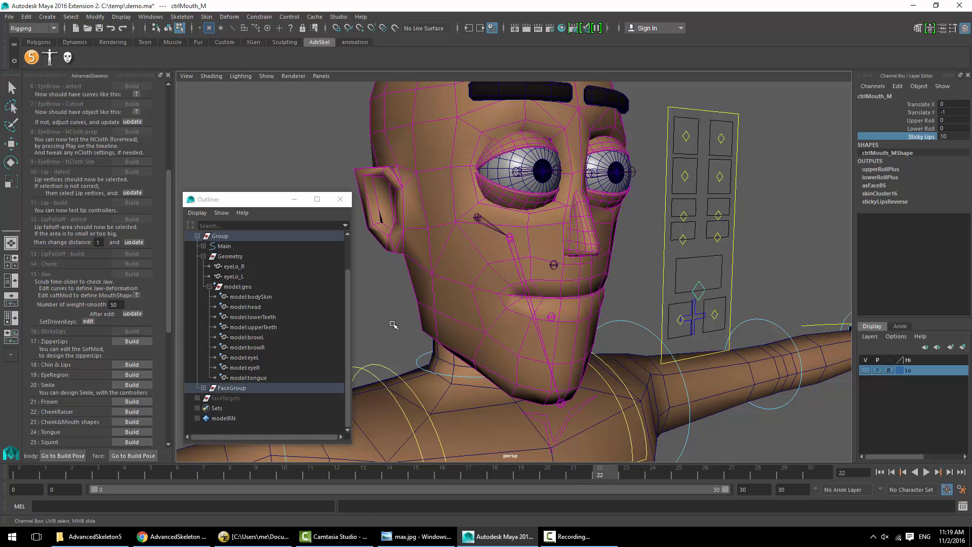
middle_drag(743, 219, 549, 279)
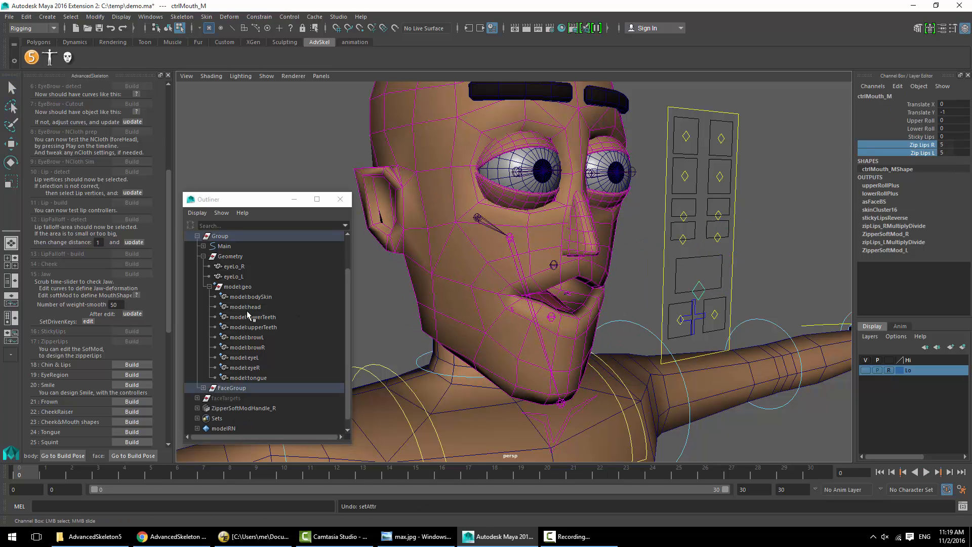
Build the Chin & Lips, EyeRegion and Smile steps, and inspect the smile pose from the front
click(135, 365)
click(133, 376)
click(133, 386)
alt+drag(588, 308, 510, 321)
key(w)
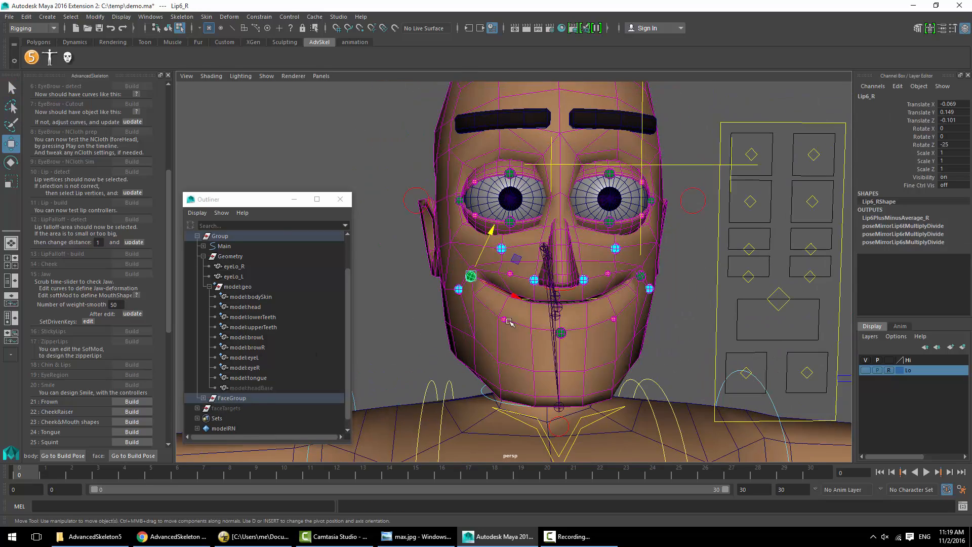
Build the Frown, CheekRaiser, Cheek&Mouth shapes, Tongue and Squint steps
click(134, 404)
click(135, 413)
click(135, 423)
scroll(134, 426, down, 3)
click(130, 250)
click(131, 260)
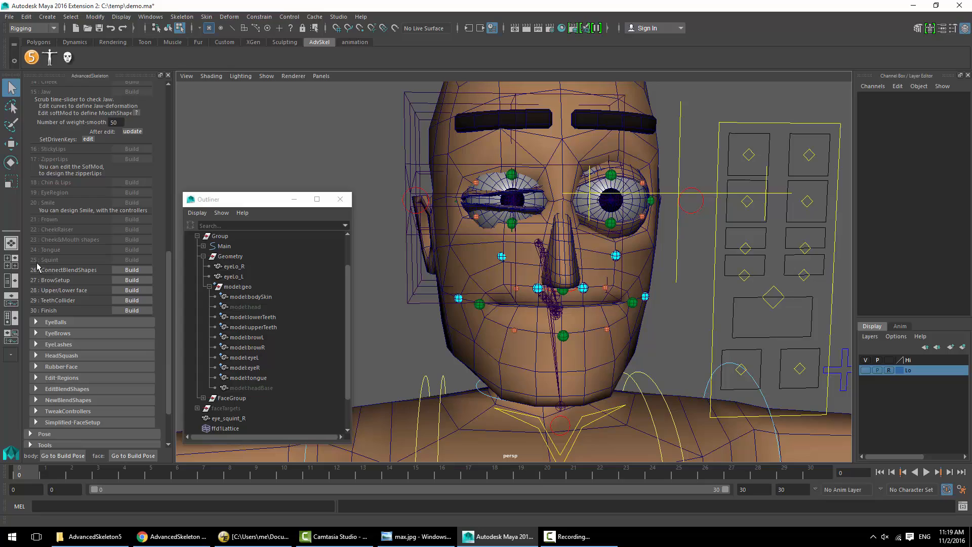
Select ffd1Lattice around the squinting right eye and switch to component selection to reach its points
mouse_move(531, 220)
alt+mouse_down()
mouse_move(438, 161)
mouse_move(597, 152)
mouse_move(547, 218)
alt+mouse_up()
alt+right_drag(546, 217, 692, 242)
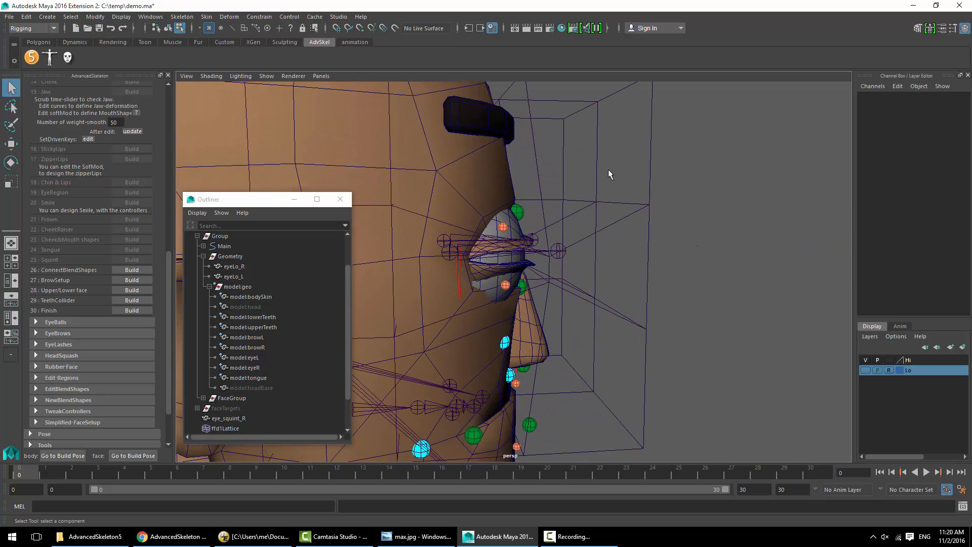
click(588, 167)
alt+drag(581, 249, 580, 249)
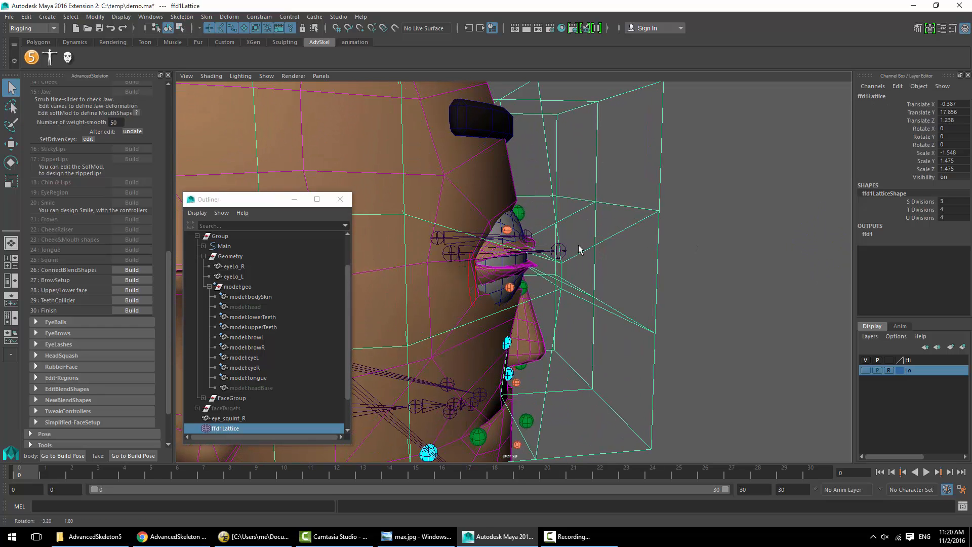
click(180, 29)
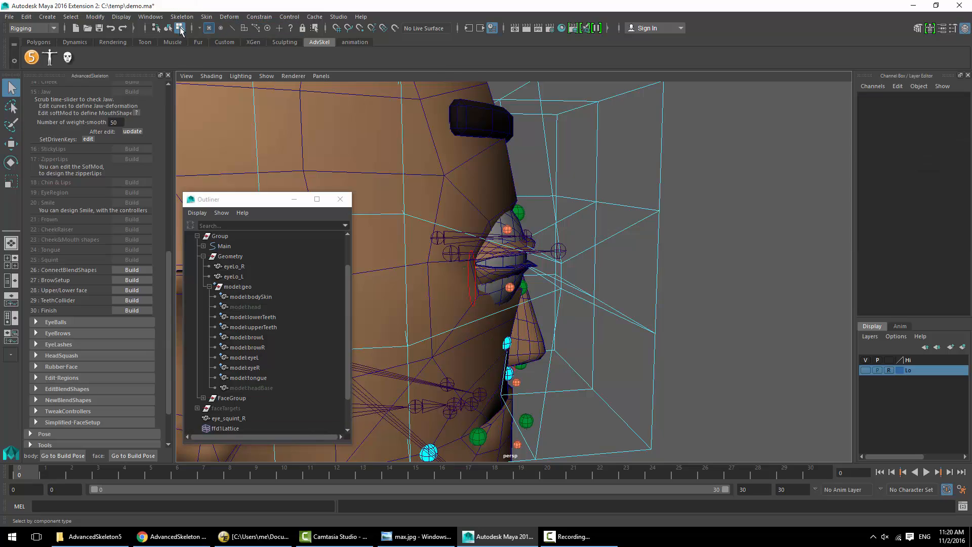
Select the lattice points around the right eyelids, try the Move and Scale tools on them, and return to object selection
alt+drag(569, 248, 485, 283)
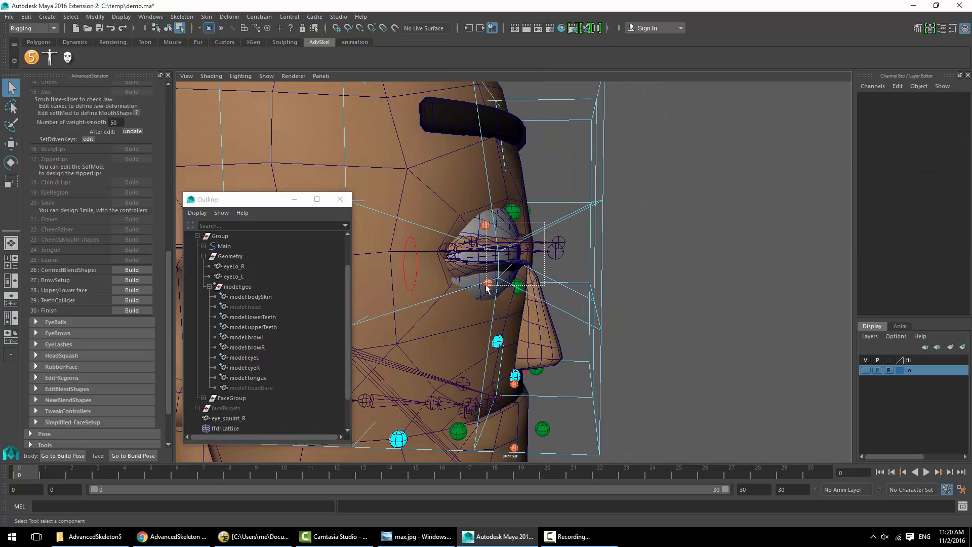
key(w)
key(z)
alt+drag(690, 161, 696, 161)
drag(545, 224, 496, 302)
key(r)
alt+drag(536, 243, 421, 197)
key(F8)
click(389, 161)
Build the remaining face steps: ConnectBlendShapes, BrowSetup, Upper/Lower face, TeethCollider and Finish
click(131, 270)
click(132, 280)
click(131, 290)
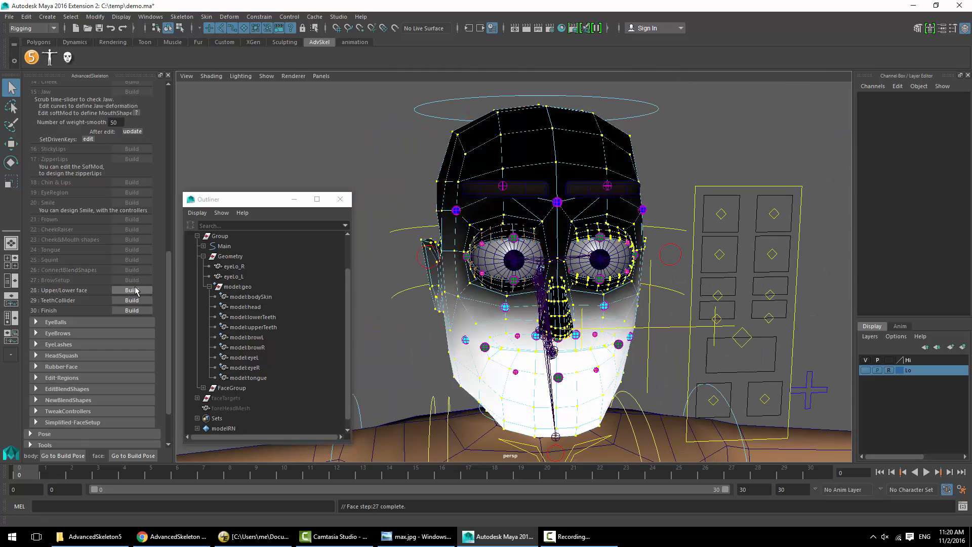
click(131, 300)
click(132, 310)
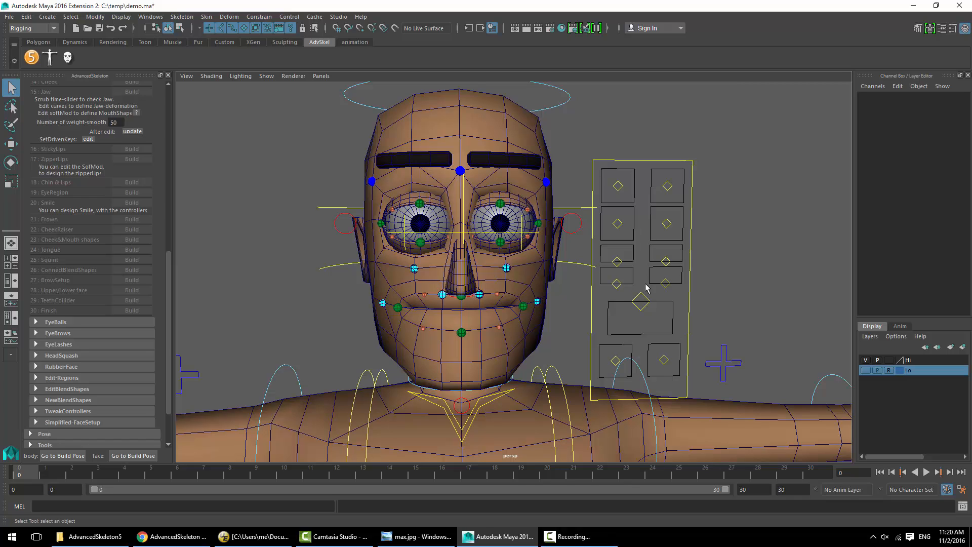
Select both eye controls on the face control board, test moving them slightly downward, and undo the move
click(636, 307)
click(617, 223)
key(w)
shift+click(667, 223)
mouse_move(667, 223)
mouse_down()
mouse_move(660, 216)
mouse_move(671, 233)
mouse_up()
key(ctrl+z)
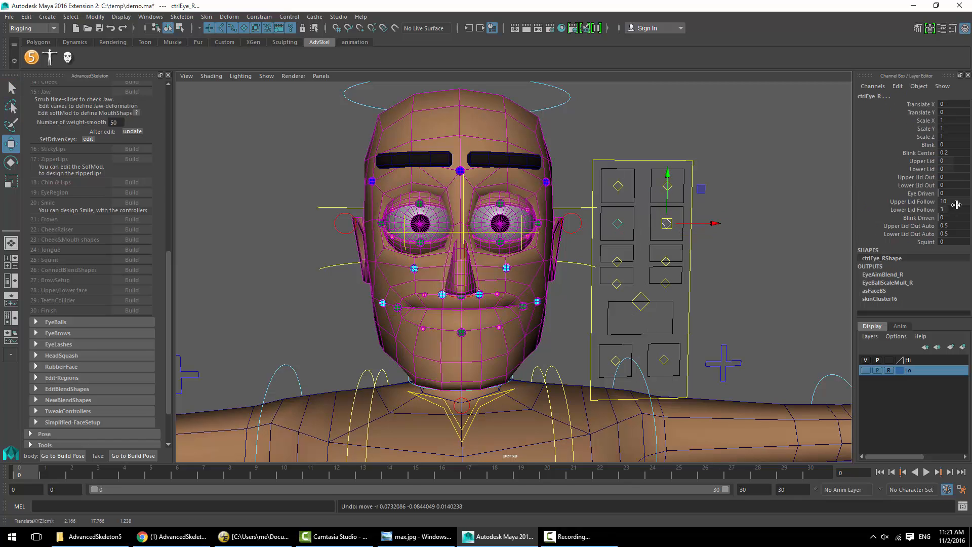
Test the Blink and Squint attributes on both eye controls and undo each change
click(933, 145)
middle_drag(811, 203, 894, 201)
key(ctrl+z)
click(927, 243)
middle_drag(729, 265, 755, 265)
key(ctrl+z)
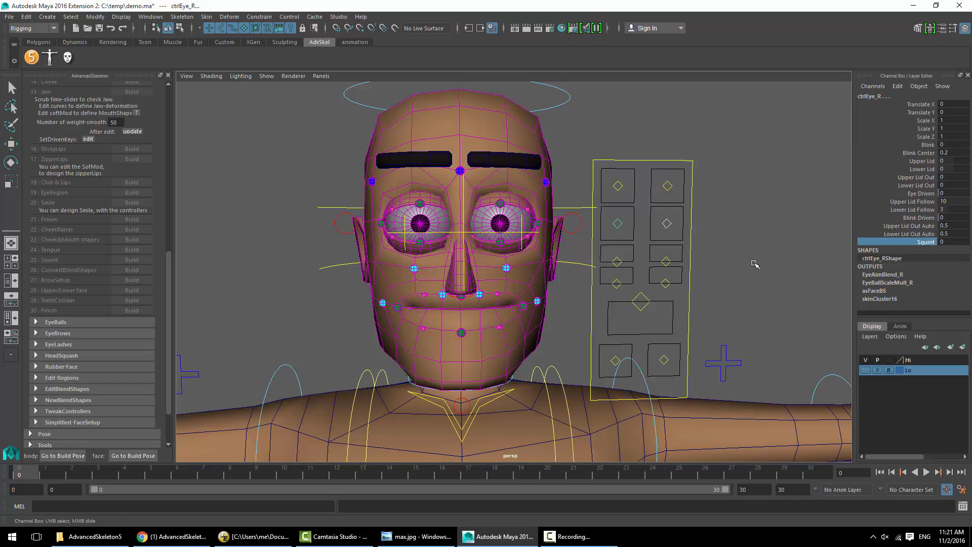
Test the mouth control and the lower-face and upper-face controls beside the head, undoing each change
click(635, 307)
middle_drag(635, 307, 635, 320)
key(ctrl+z)
click(572, 264)
key(r)
key(ctrl+z)
click(575, 264)
middle_drag(575, 264, 584, 284)
key(ctrl+z)
click(582, 208)
key(ctrl+z)
Select both FKEyeRegion controls, test scaling them together, and undo the scaling
click(563, 228)
shift+click(338, 229)
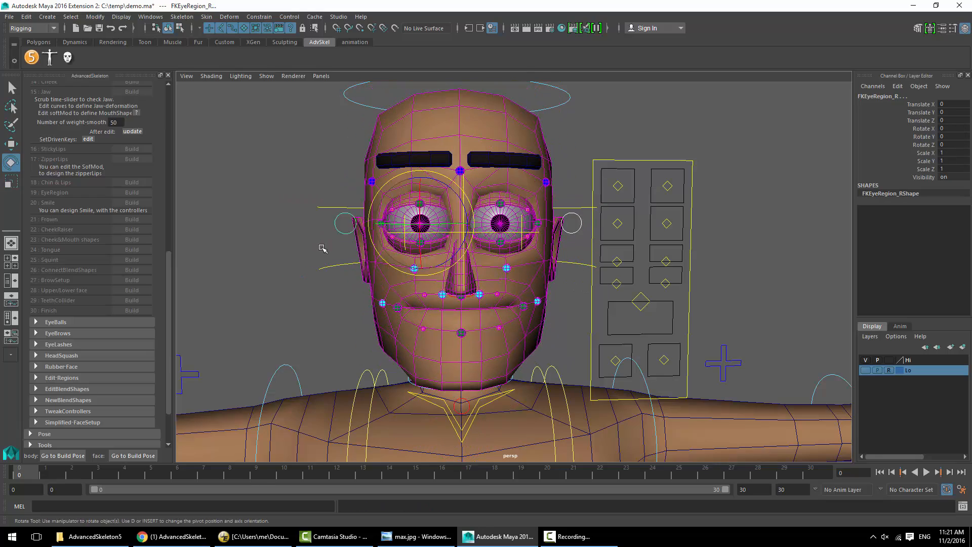
key(r)
middle_drag(323, 245, 311, 248)
key(ctrl+z)
click(686, 315)
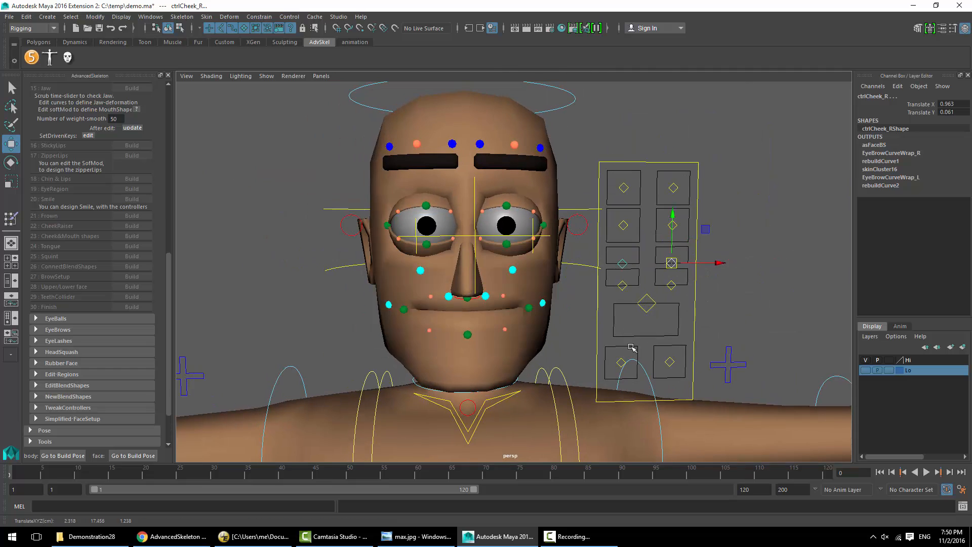
Test moving the mouth control slightly downward on the face control board and undo the move
click(657, 303)
mouse_move(657, 303)
mouse_down()
mouse_move(650, 335)
mouse_move(658, 311)
mouse_up()
key(ctrl+z)
click(721, 310)
In the EyeBalls setup, assign the right eyeball's edge loops as Right Pupil and Right Iris
alt+right_drag(658, 310, 685, 322)
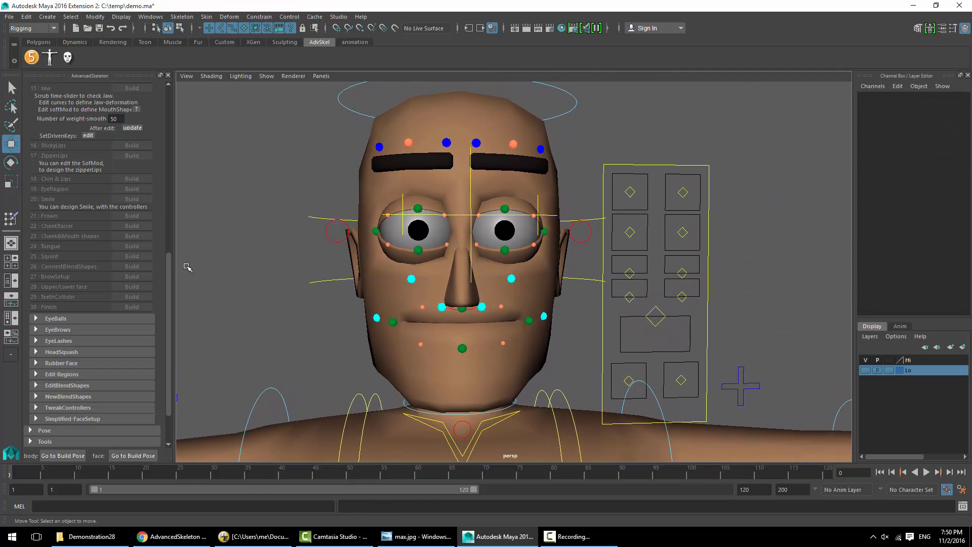
click(74, 320)
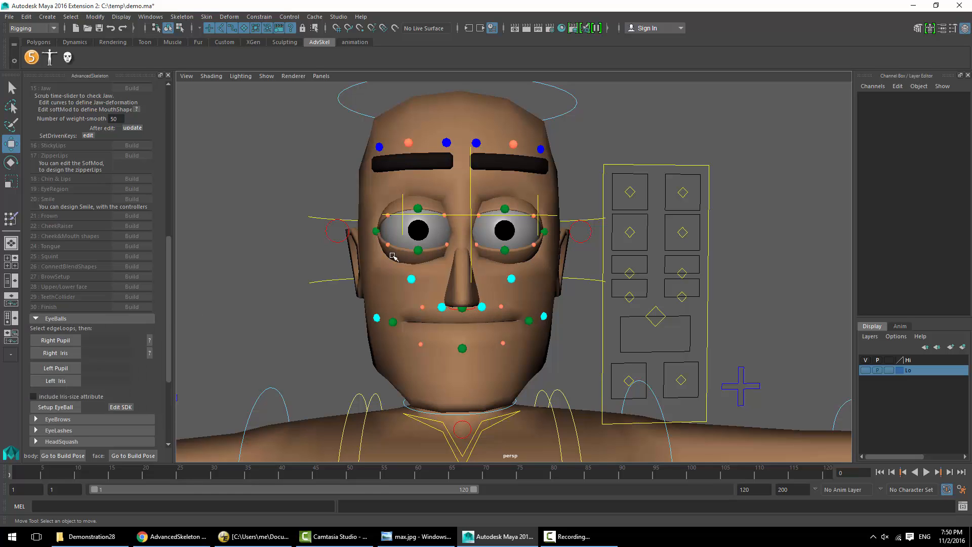
alt+drag(450, 272, 658, 278)
alt+right_drag(658, 278, 763, 324)
alt+middle_drag(385, 222, 582, 277)
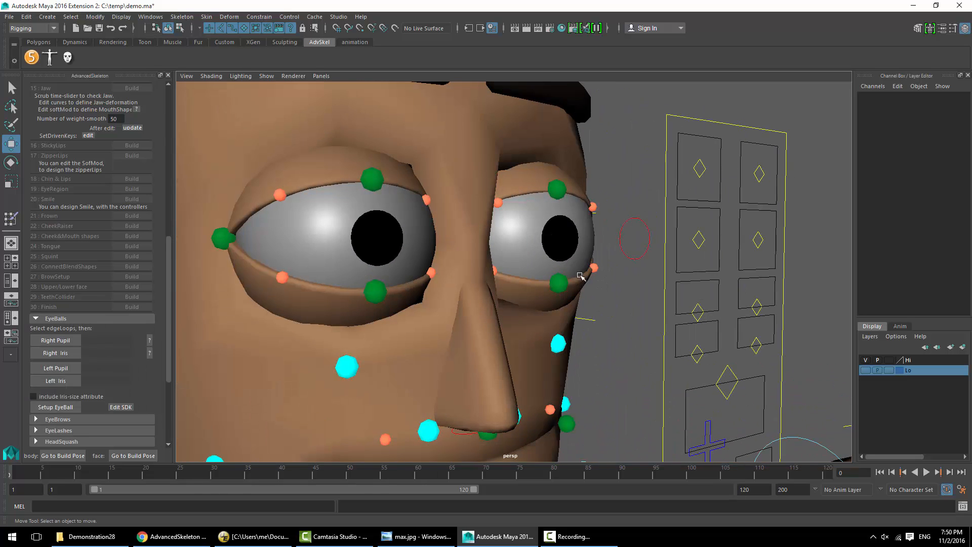
right_drag(408, 215, 400, 188)
click(13, 88)
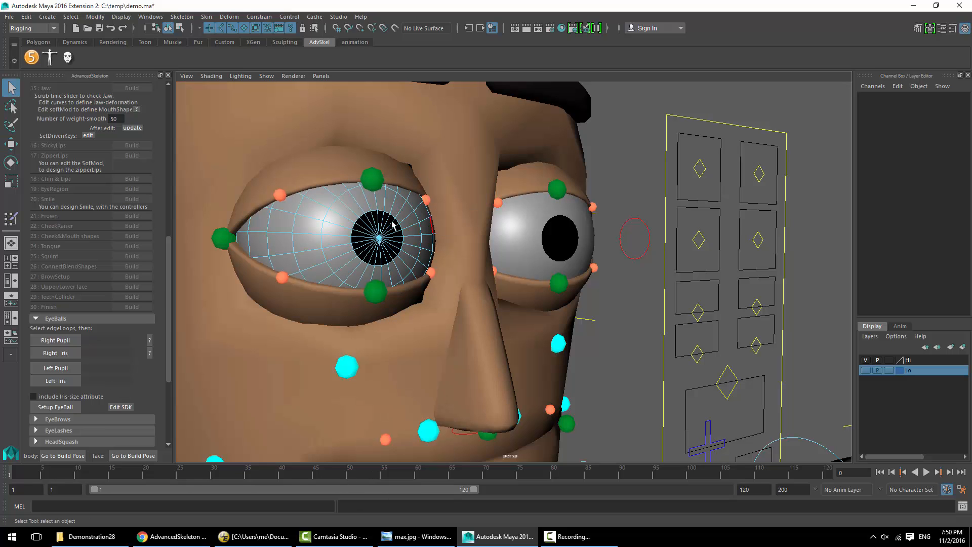
double_click(369, 216)
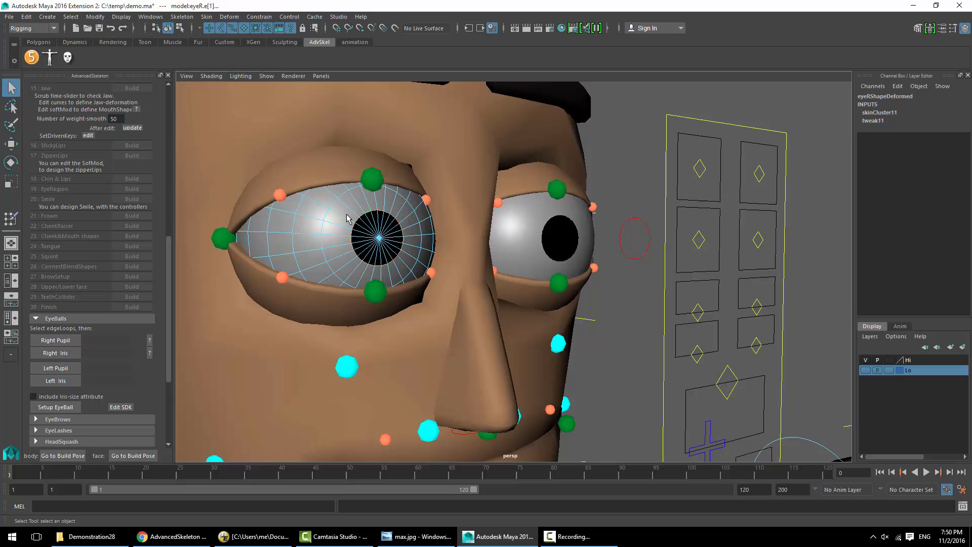
click(55, 341)
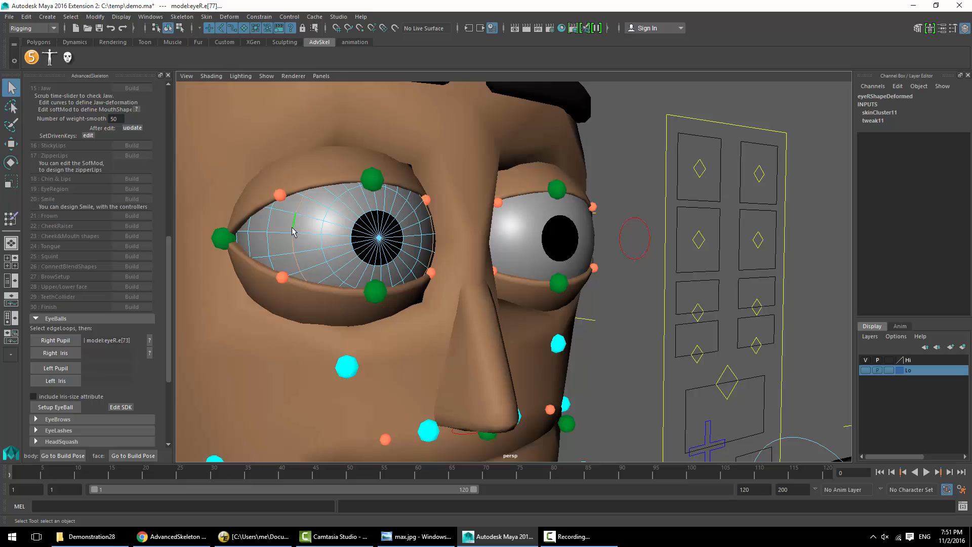
click(56, 353)
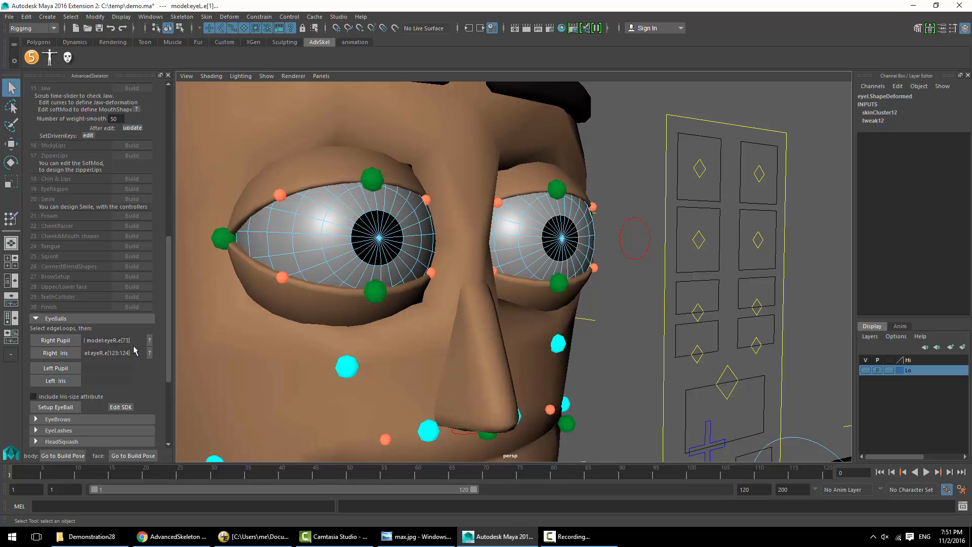
Assign the left eyeball's edge loops as Left Pupil and Left Iris and run Setup EyeBall
click(55, 369)
click(60, 381)
click(67, 410)
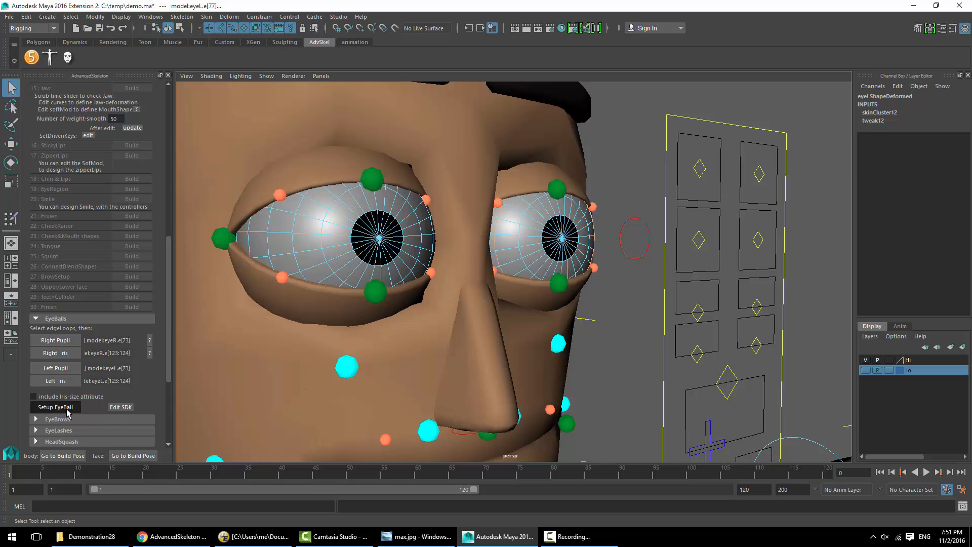
Test the Pupil attribute on both eye controls with Wireframe on Shaded shown, and restore the pupils and shading
click(919, 250)
mouse_move(699, 277)
middle_down()
mouse_move(713, 277)
mouse_move(697, 276)
middle_up()
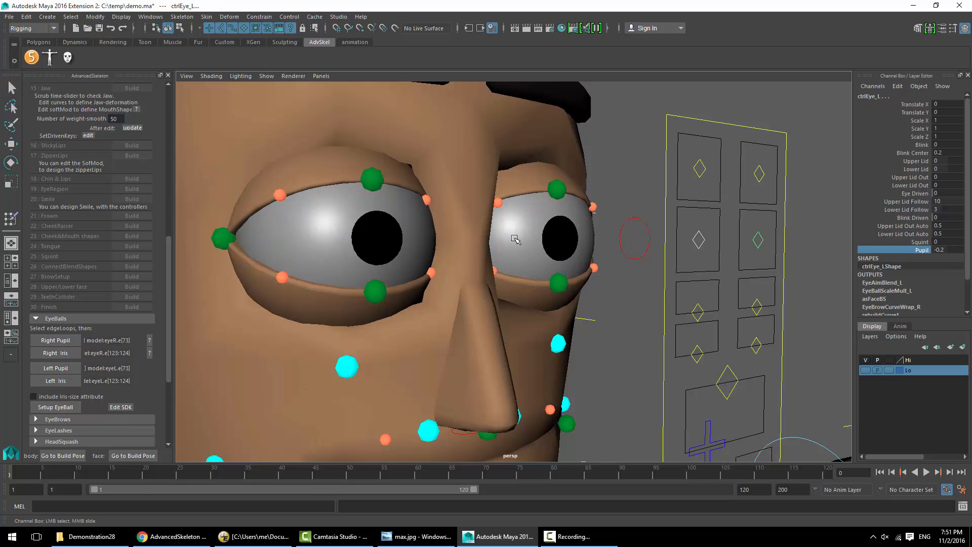
click(212, 76)
click(220, 178)
mouse_move(582, 259)
middle_down()
mouse_move(651, 265)
mouse_move(621, 267)
middle_up()
key(ctrl+z)
click(211, 76)
click(220, 178)
Select both brow controls on the face control board, test moving them, and undo the move
scroll(114, 319, down, 3)
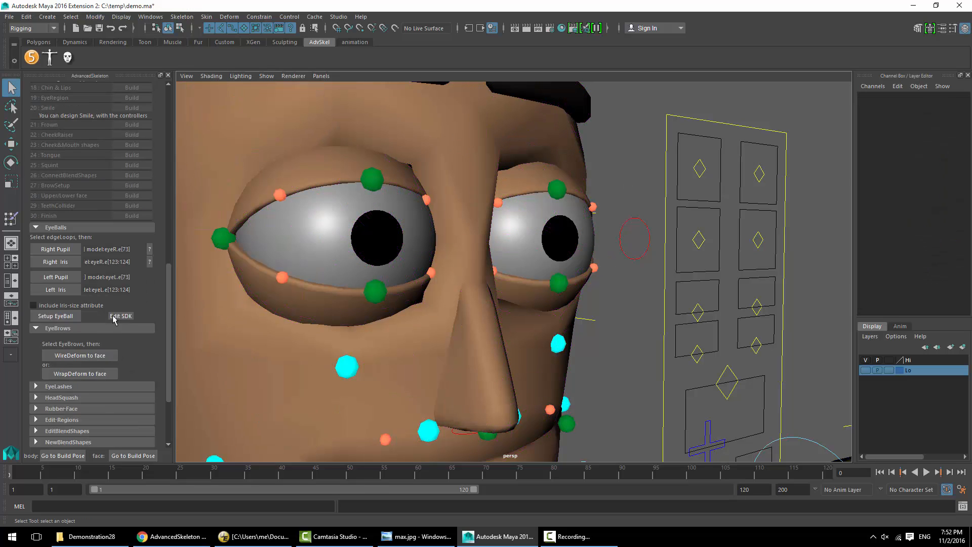
alt+drag(673, 271, 554, 262)
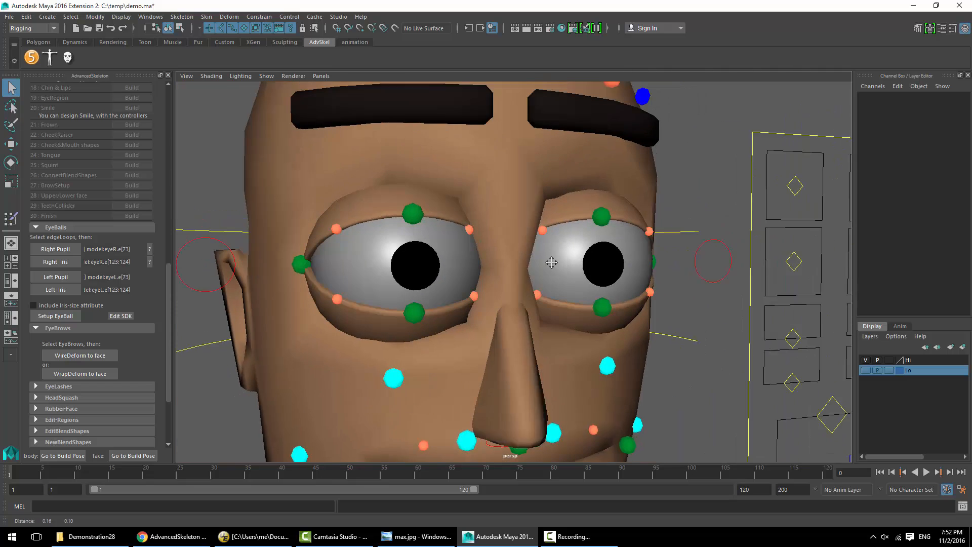
alt+middle_drag(554, 263, 511, 273)
key(w)
drag(844, 191, 749, 205)
middle_drag(760, 217, 738, 190)
key(ctrl+z)
Attach both eyebrow meshes to the face with WireDeform and test them by moving the brow controls
click(211, 77)
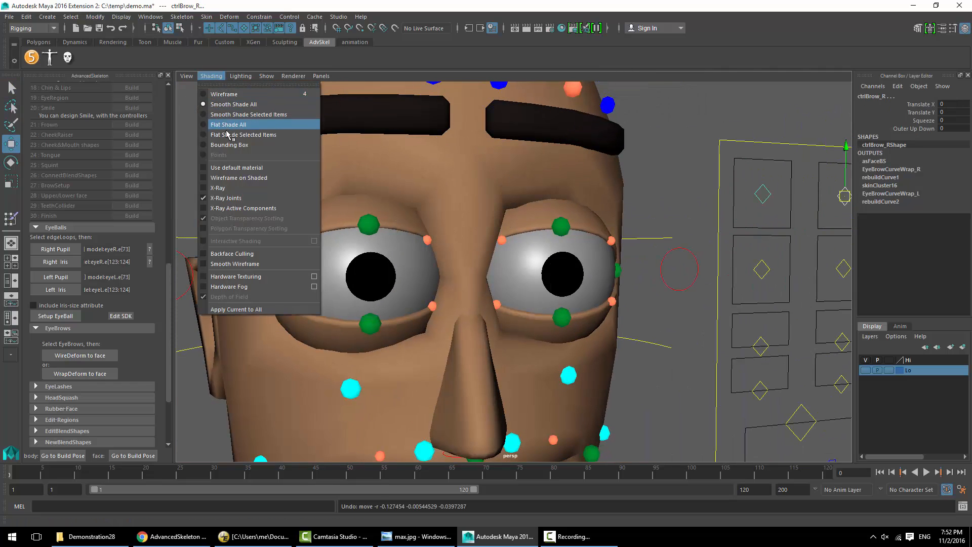
click(227, 178)
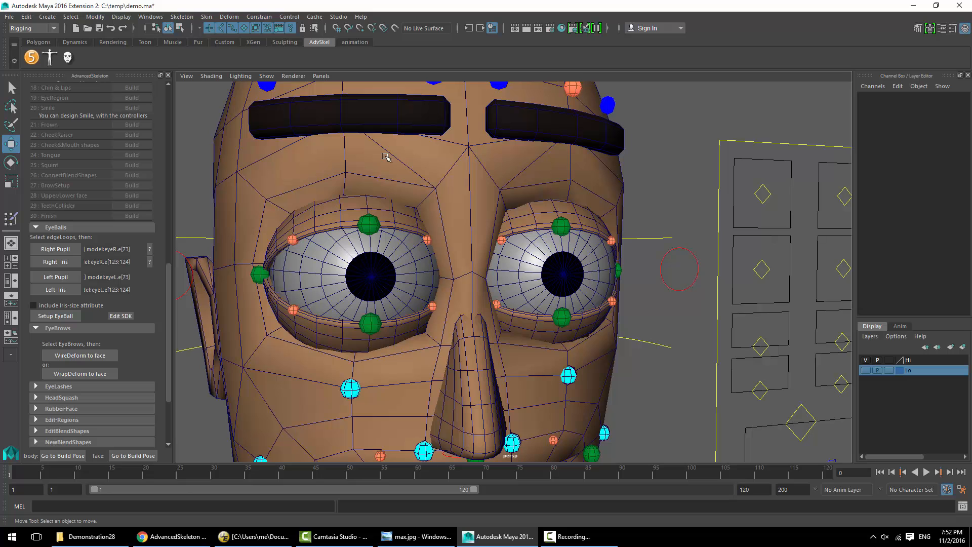
click(384, 117)
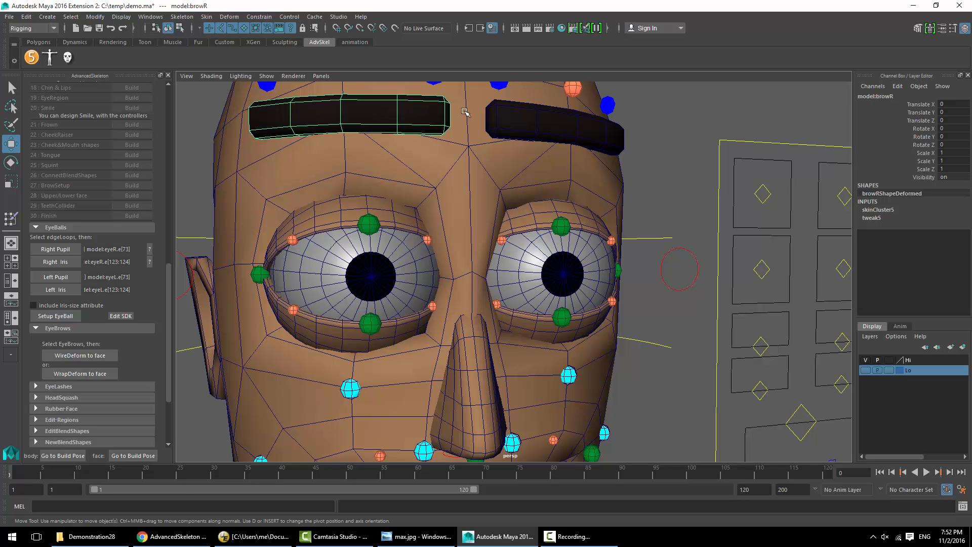
shift+click(493, 110)
click(80, 355)
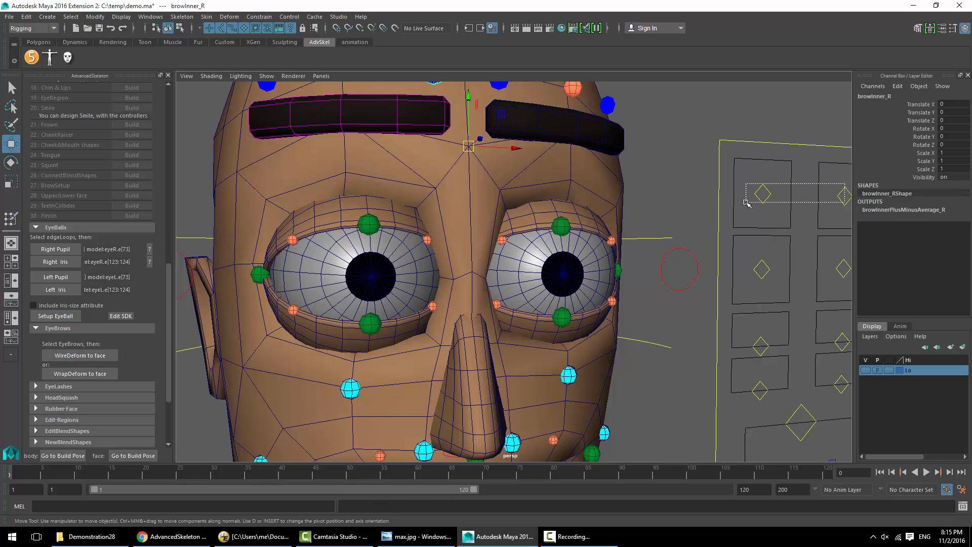
drag(754, 201, 776, 225)
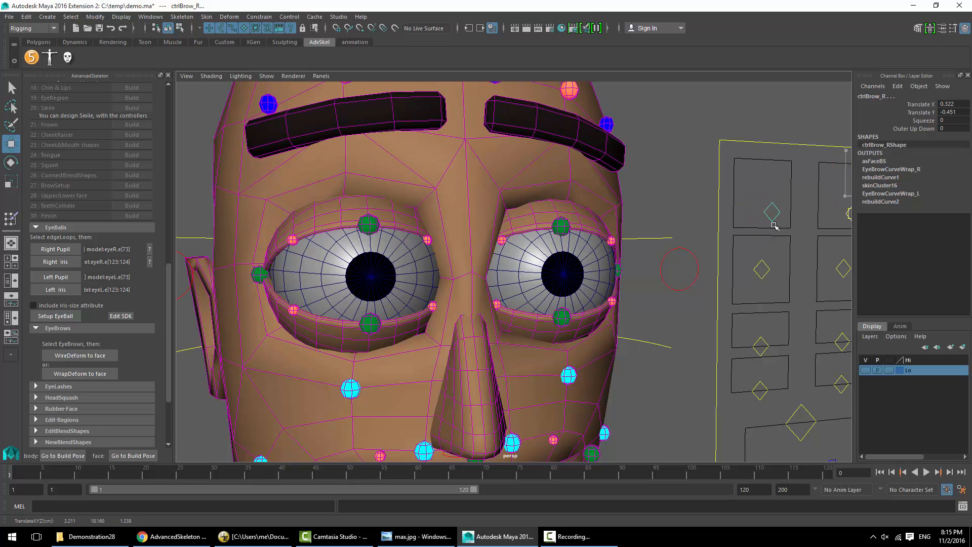
Close the EyeBrows options and create the HeadSquash setup
click(60, 329)
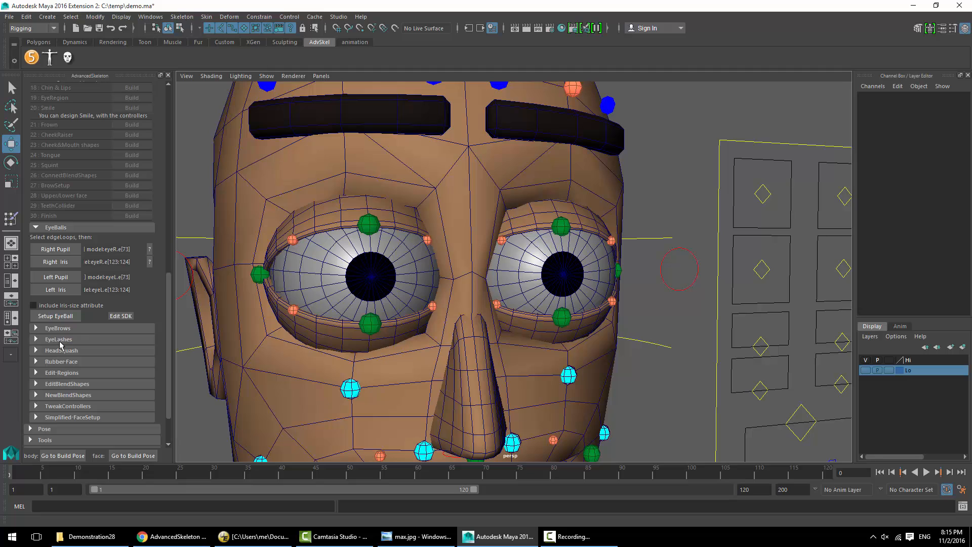
click(61, 350)
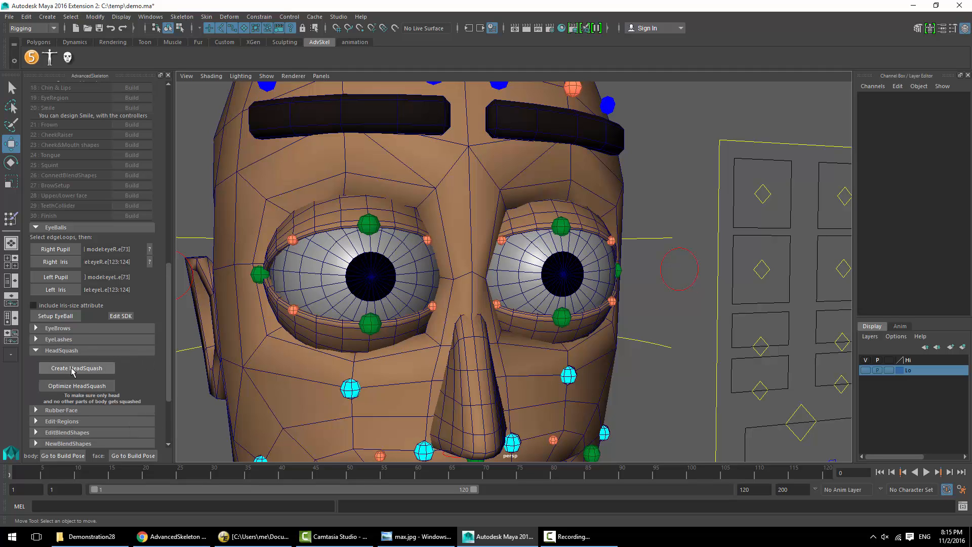
click(72, 369)
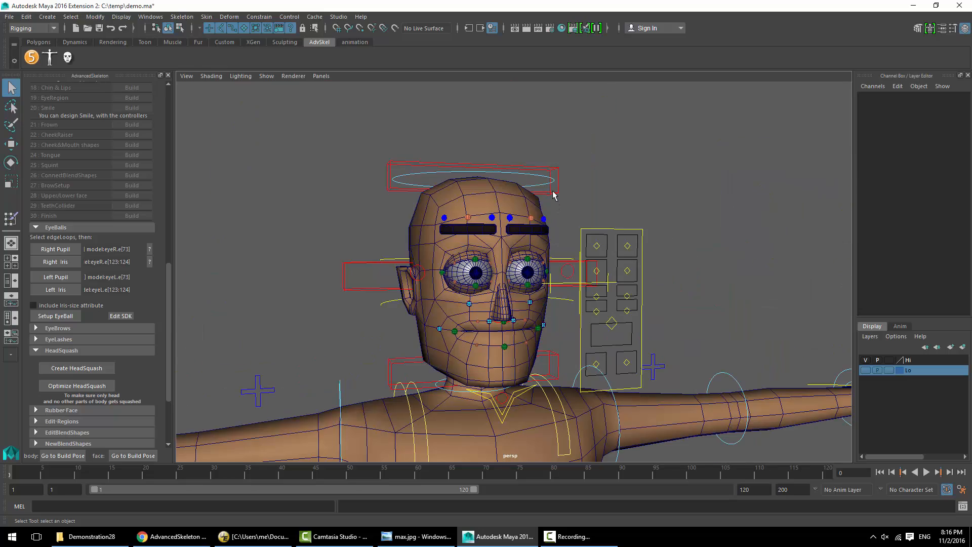
Test moving the top and middle head squash controls and undo the change
click(553, 195)
key(w)
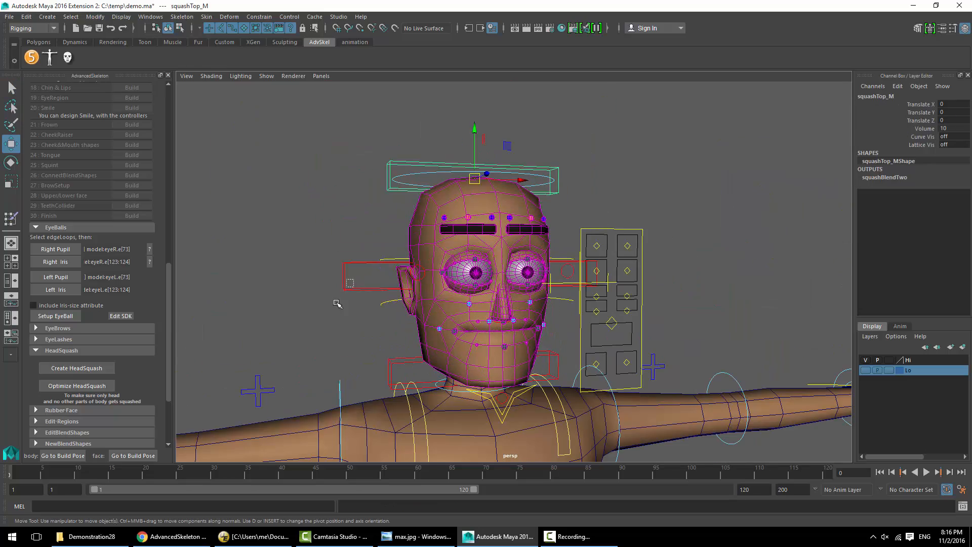
drag(353, 279, 337, 304)
middle_drag(336, 305, 450, 276)
key(ctrl+z)
click(369, 299)
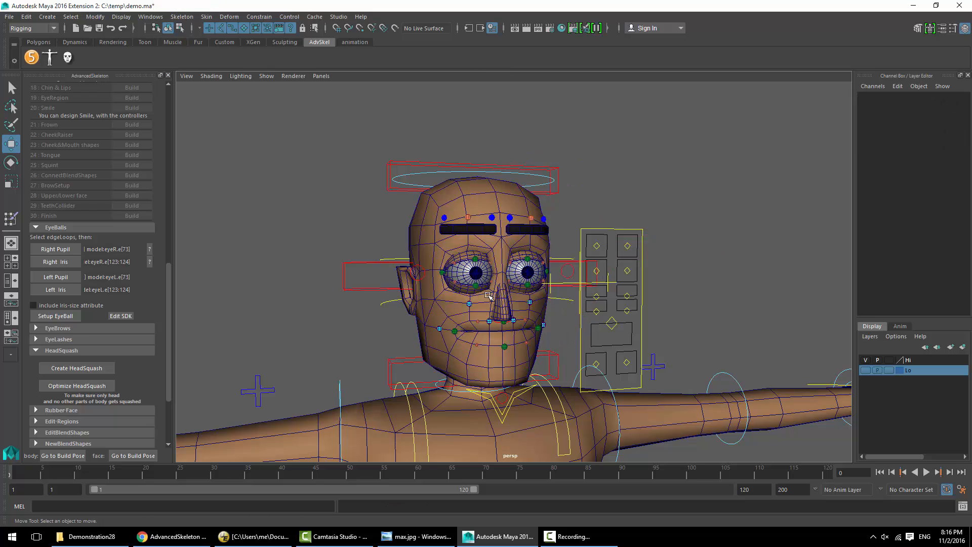
Start the blendShapes wizard under EditBlendShapes and advance it to the brow_innerLowerer_R target
click(58, 351)
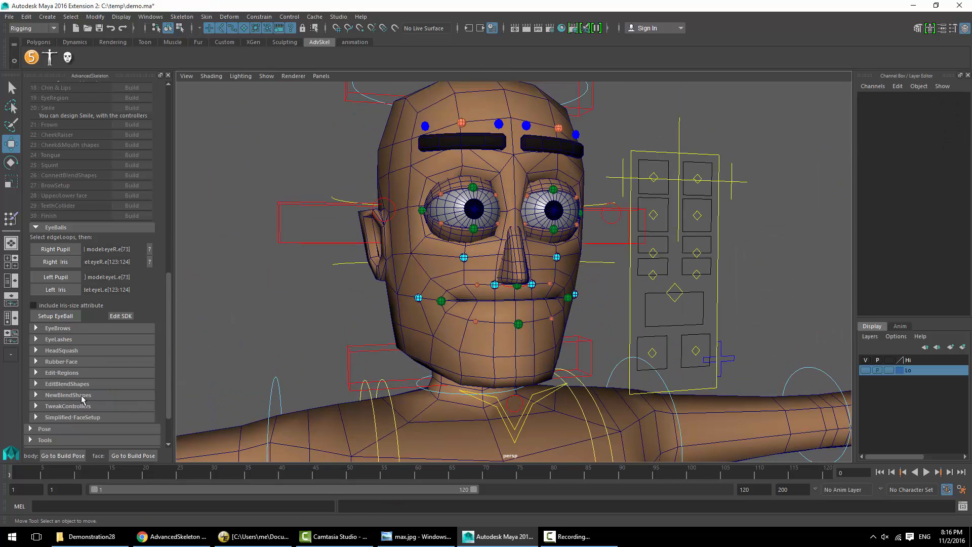
click(76, 384)
scroll(90, 365, down, 4)
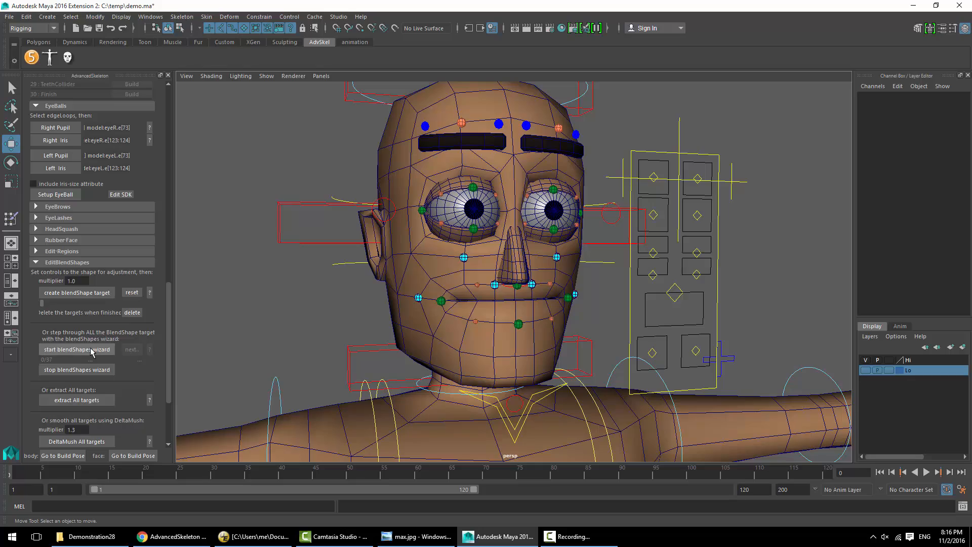
click(91, 350)
click(132, 351)
click(132, 350)
click(133, 350)
Raise a vertex above the right eye on brow_innerLowerer_R and a brow vertex on the following wizard target
alt+middle_drag(430, 253, 521, 271)
click(236, 184)
drag(237, 184, 237, 174)
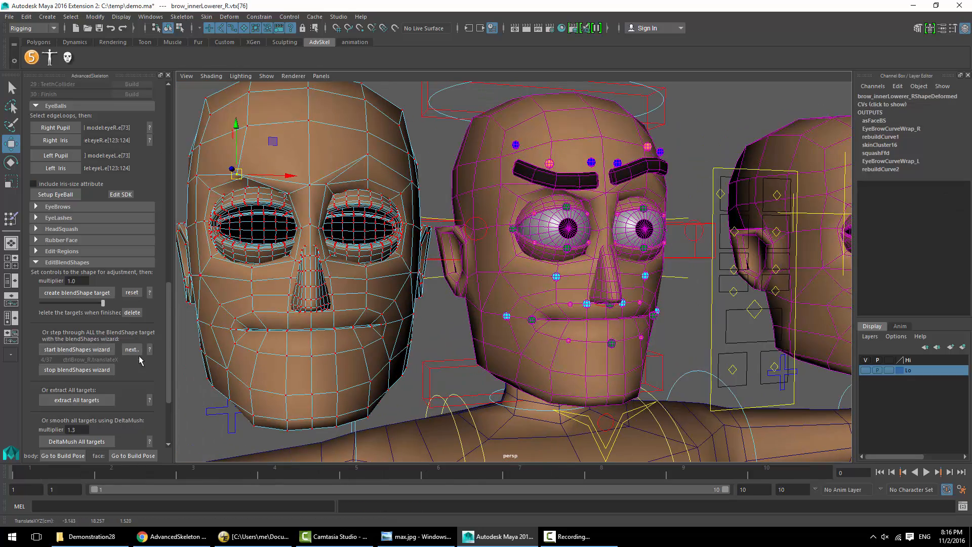
click(133, 350)
right_drag(198, 125, 147, 124)
click(198, 174)
drag(197, 175, 206, 124)
Advance the wizard to the mouth_smile_C target and nudge the vertices at both mouth corners slightly upward
click(133, 350)
click(133, 351)
click(135, 351)
click(134, 350)
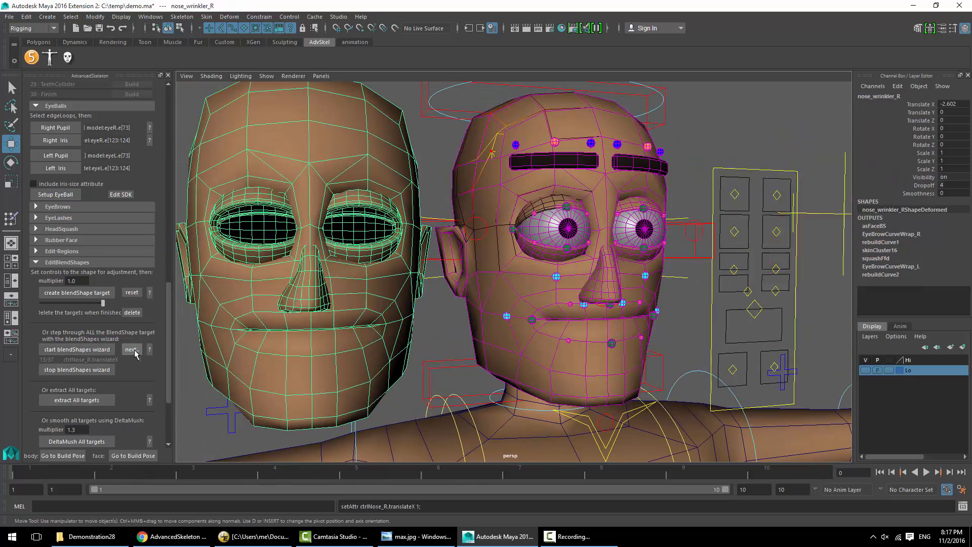
click(135, 350)
click(135, 351)
click(135, 350)
click(134, 351)
right_drag(215, 245, 166, 245)
click(230, 285)
shift+click(387, 285)
drag(312, 283, 313, 280)
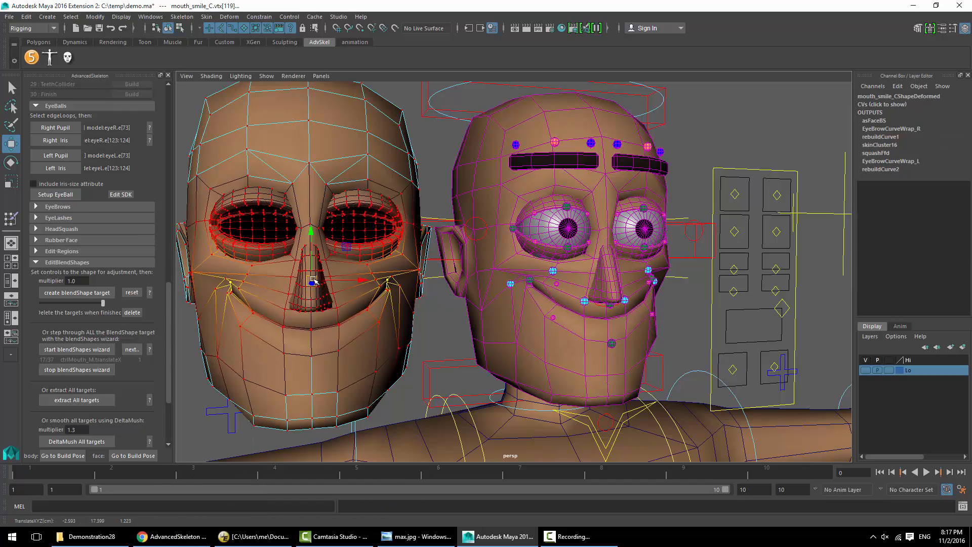
Advance through a few more blendshape targets and stop the blendShapes wizard
click(134, 351)
click(139, 349)
click(134, 350)
click(77, 370)
Test moving the mouth, brow and eye controls on the face control board, undoing each move
click(754, 327)
drag(754, 326, 763, 329)
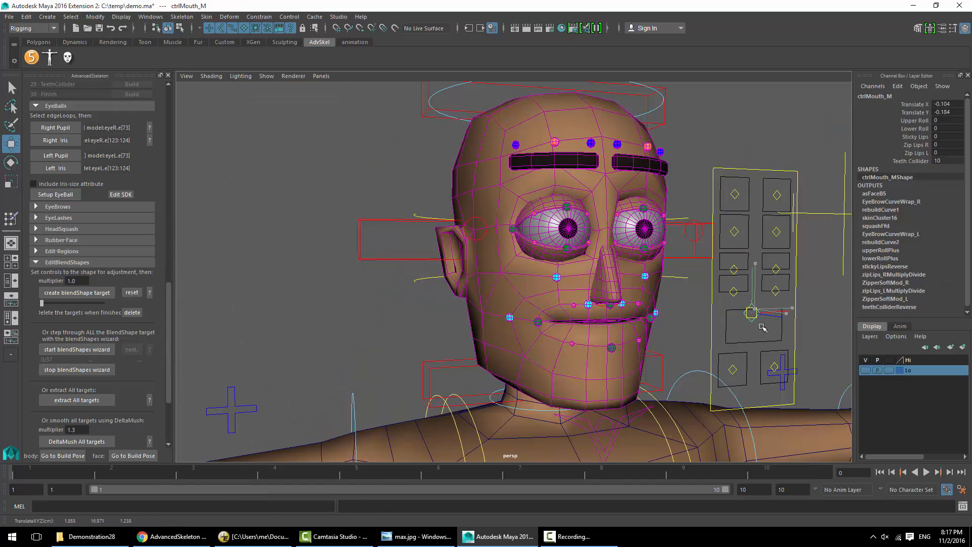
key(ctrl+z)
drag(789, 183, 729, 205)
middle_drag(729, 205, 713, 234)
key(ctrl+z)
drag(789, 220, 727, 236)
middle_drag(726, 236, 718, 225)
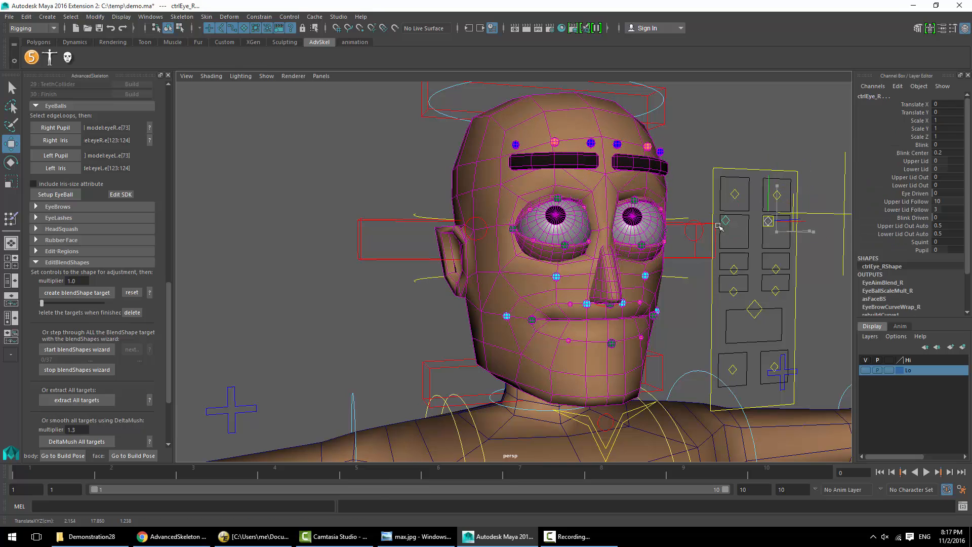
key(ctrl+z)
click(414, 325)
Close the EditBlendShapes options and view the whole character from head to feet
click(72, 262)
alt+right_drag(659, 288, 597, 292)
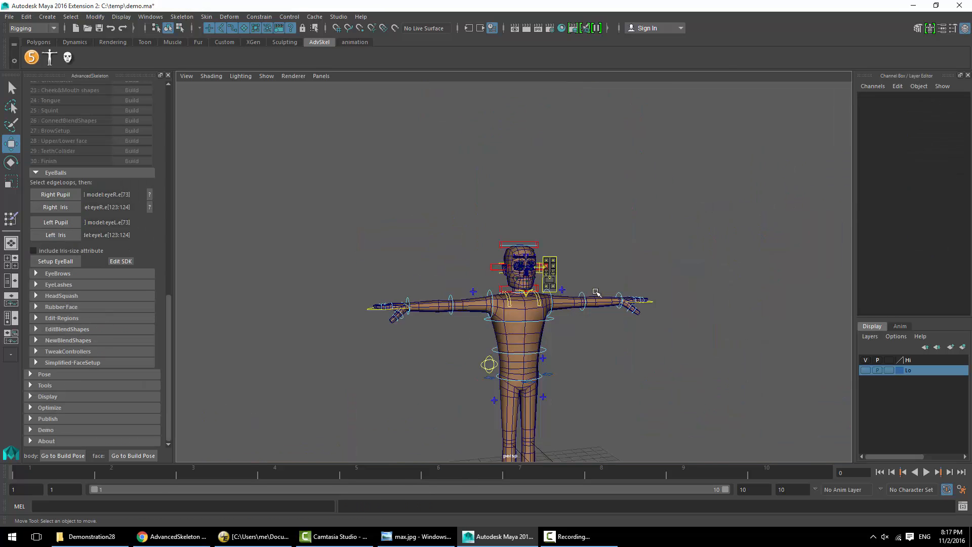
alt+middle_drag(596, 293, 569, 231)
alt+drag(569, 231, 538, 232)
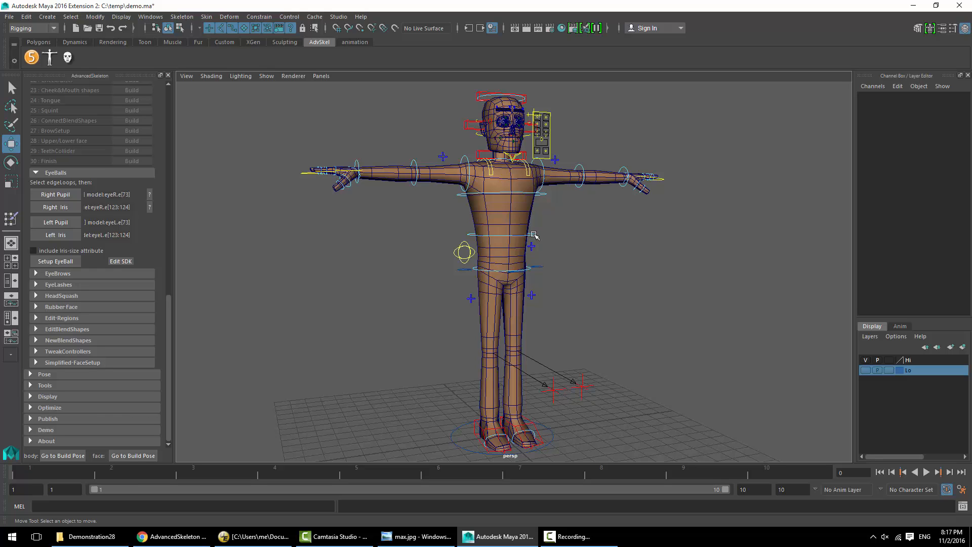
Check online for Demo updates and close the Updates window
mouse_move(182, 542)
scroll(65, 405, down, 2)
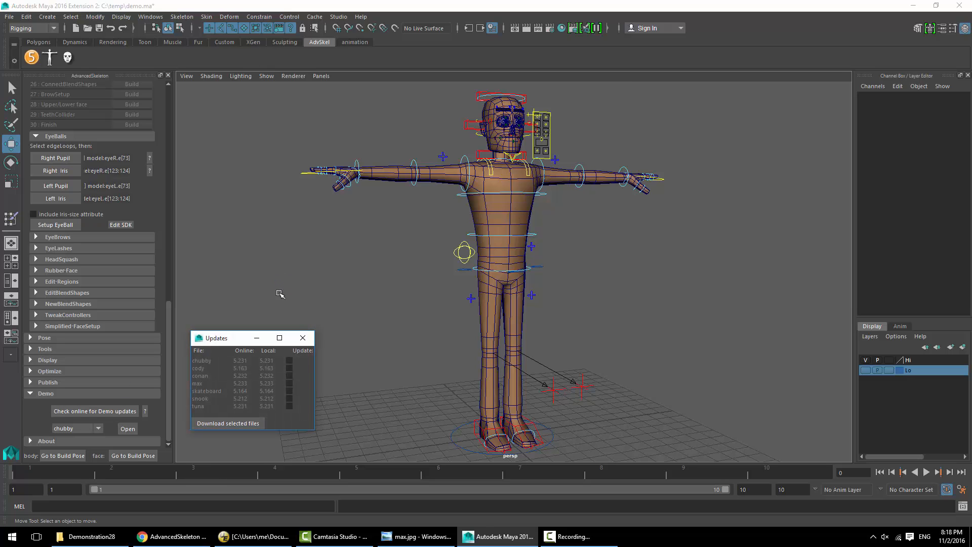
click(301, 339)
scroll(598, 291, down, 1)
Start WalkDesigner on the character, solo the walk_sneak cycle, and play the animation
alt+drag(602, 289, 93, 328)
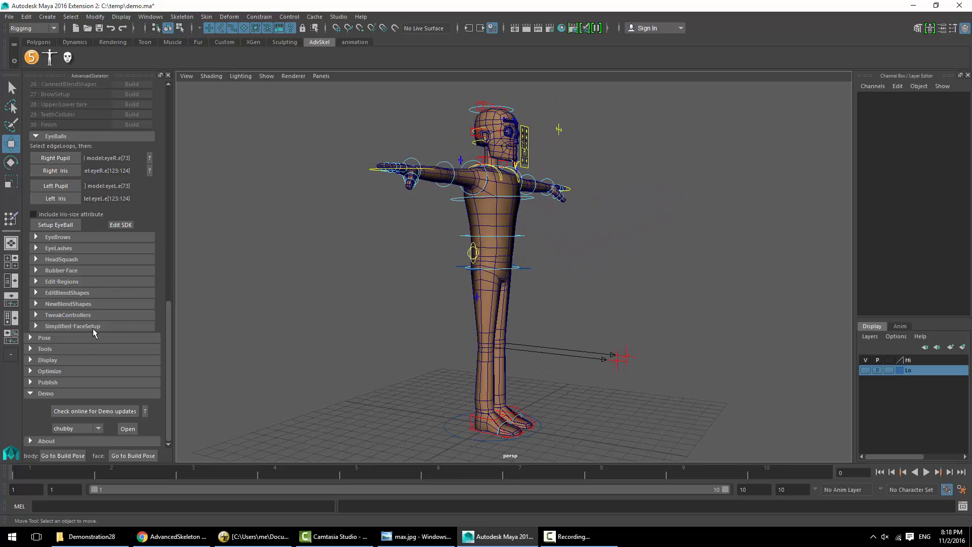
click(53, 348)
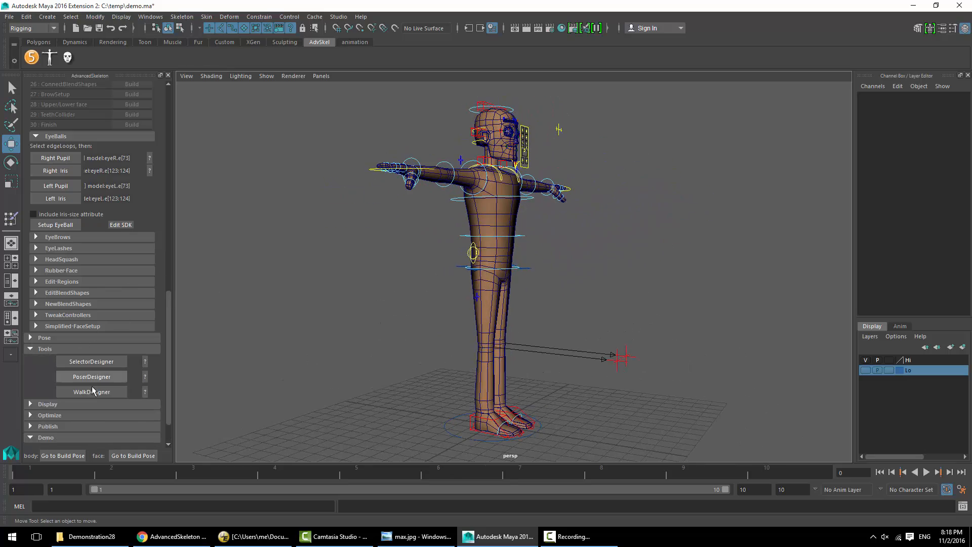
click(92, 390)
click(212, 171)
click(334, 310)
click(927, 472)
alt+drag(709, 319, 628, 325)
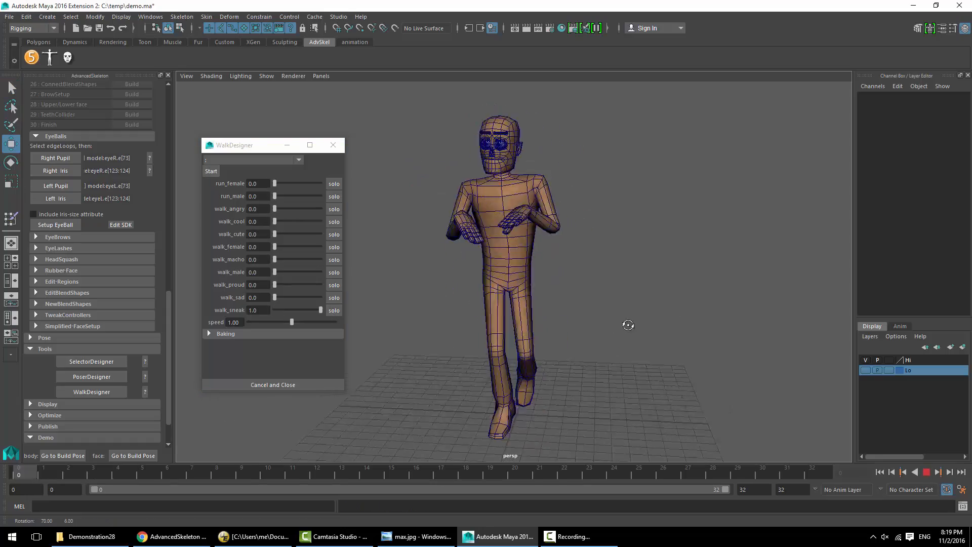
Solo the walk_macho cycle and turn off the wireframe display on the shaded character
click(334, 259)
click(211, 76)
click(238, 189)
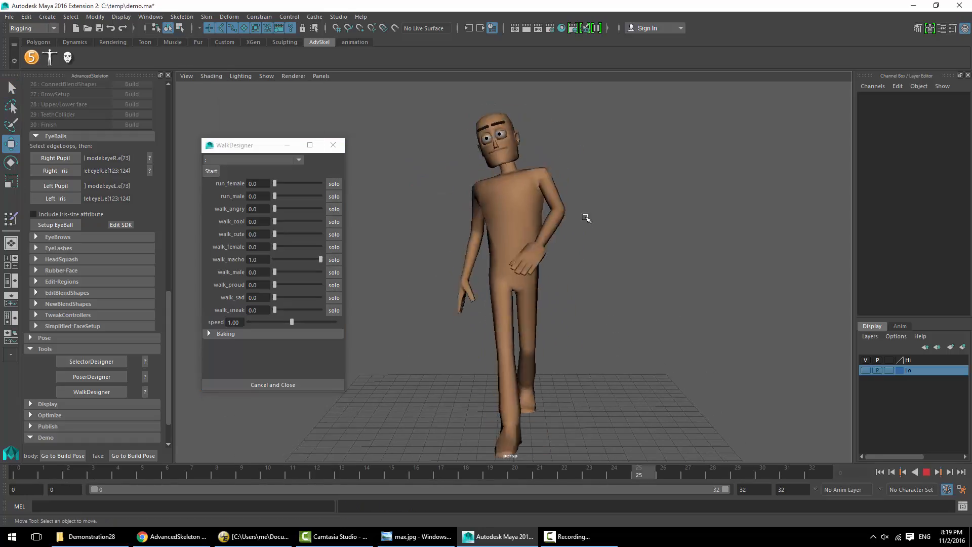
Open the face picker and use its mouth control to give the character a smile
click(67, 58)
drag(386, 183, 277, 139)
click(408, 251)
middle_drag(658, 284, 726, 296)
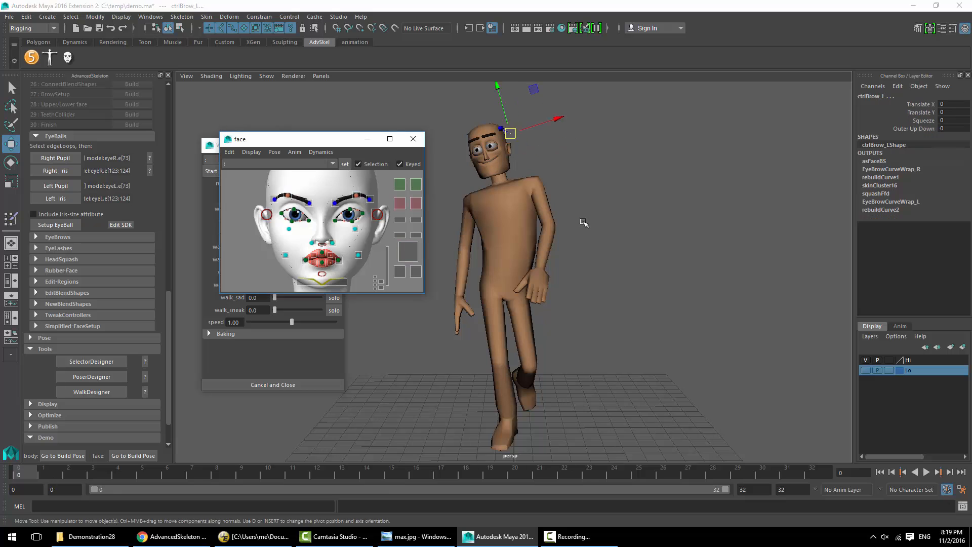
Open the biped picker, adjust the fingers of the character's left hand, and play the walk animation
click(50, 58)
click(307, 283)
middle_drag(647, 158, 676, 162)
click(683, 203)
click(926, 472)
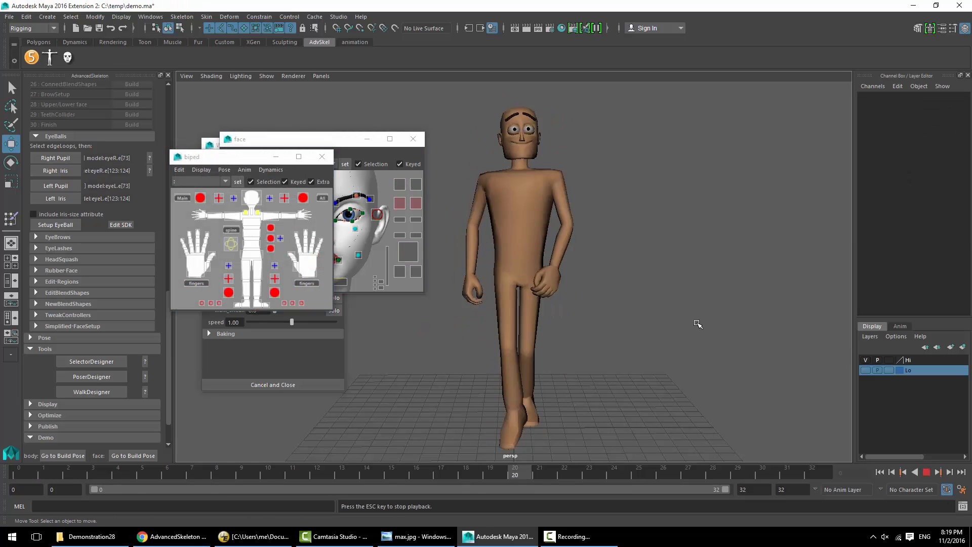